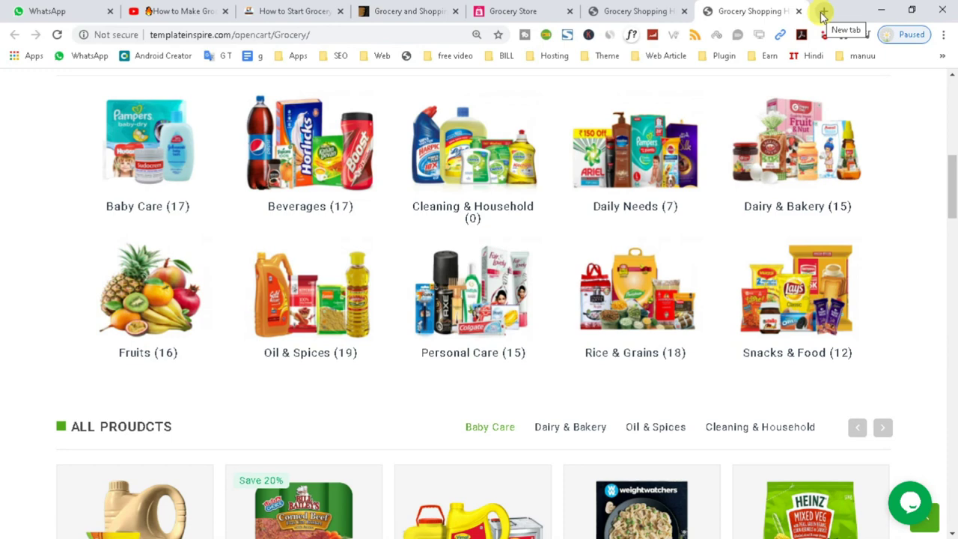
left_click(824, 13)
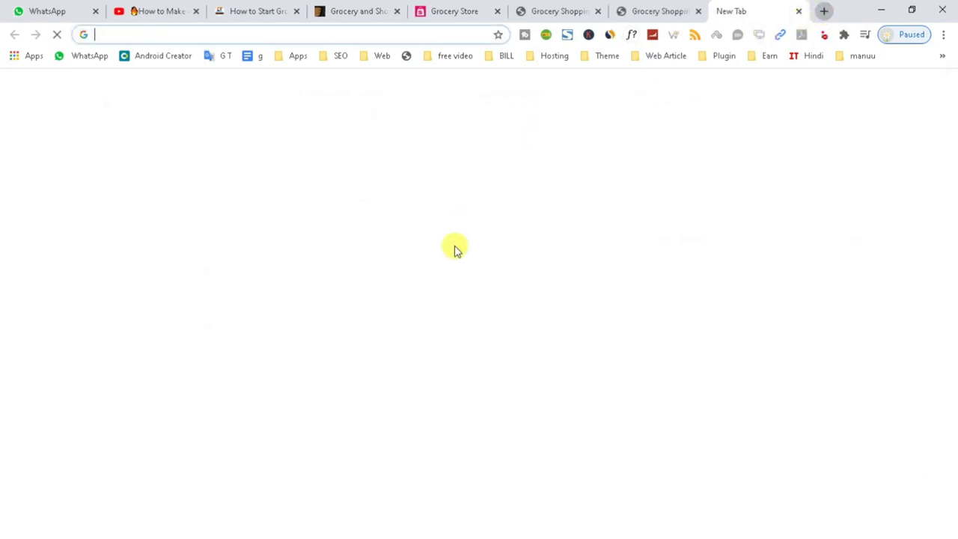
type("a")
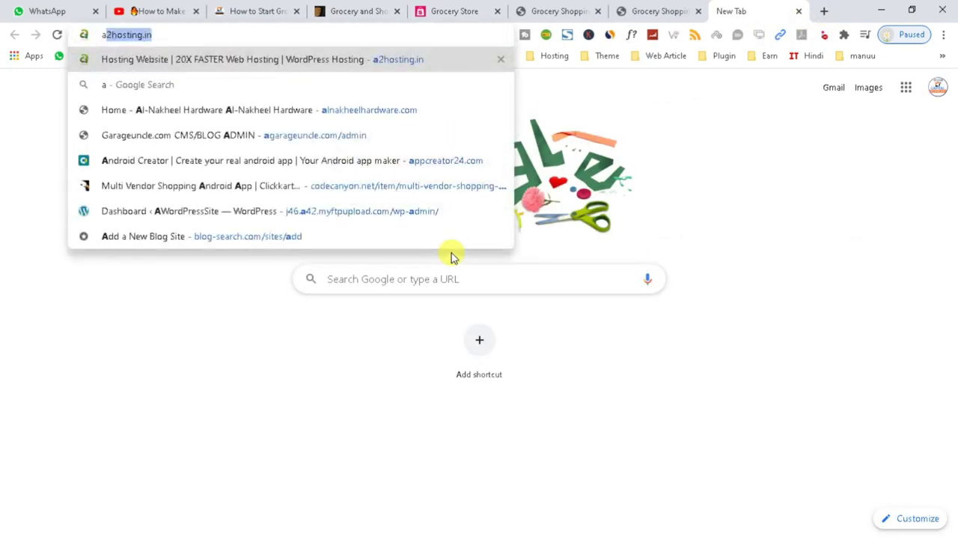
key("Return")
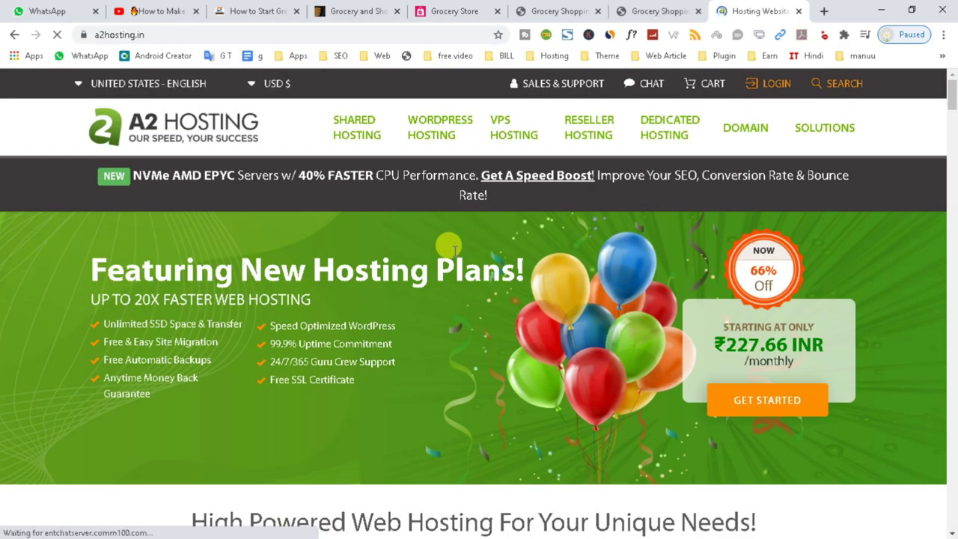
scroll(453, 250, "down", 5)
scroll(454, 251, "up", 5)
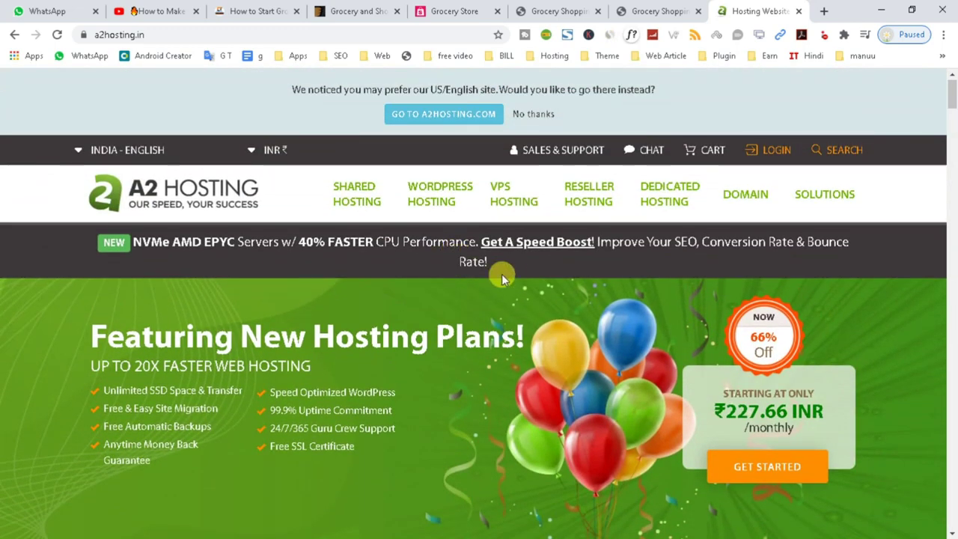
left_click_drag(500, 266, 147, 260)
scroll(421, 299, "down", 5)
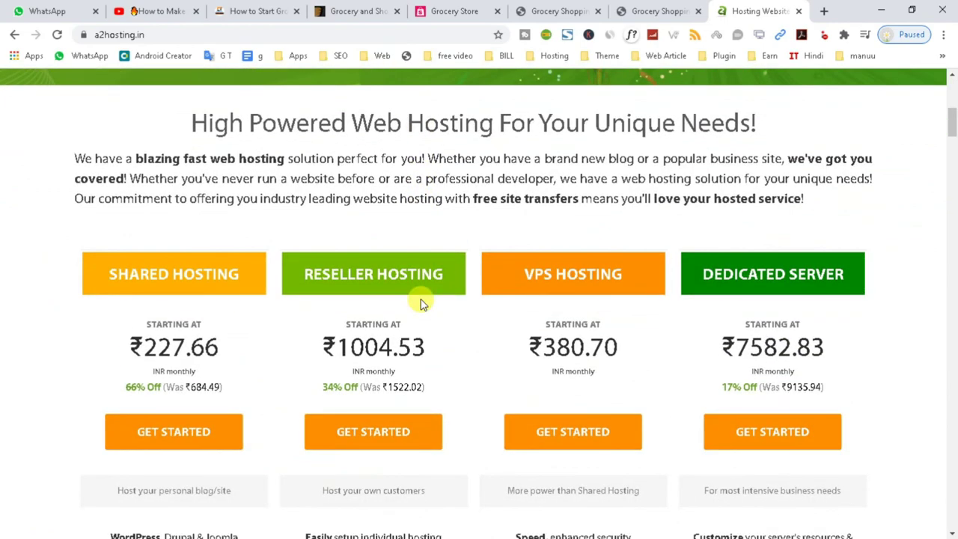
scroll(552, 471, "up", 1)
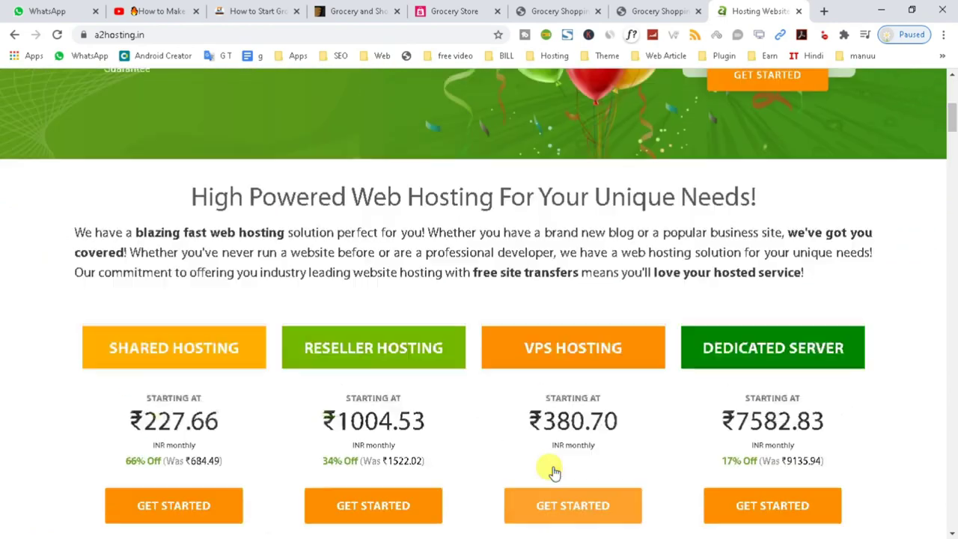
left_click(824, 11)
type("tmdhosting.com")
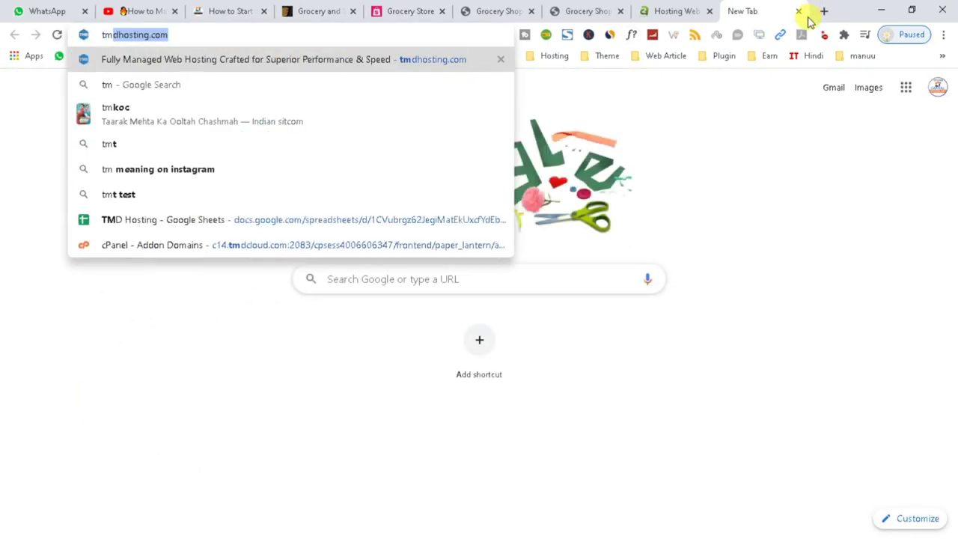
key("Return")
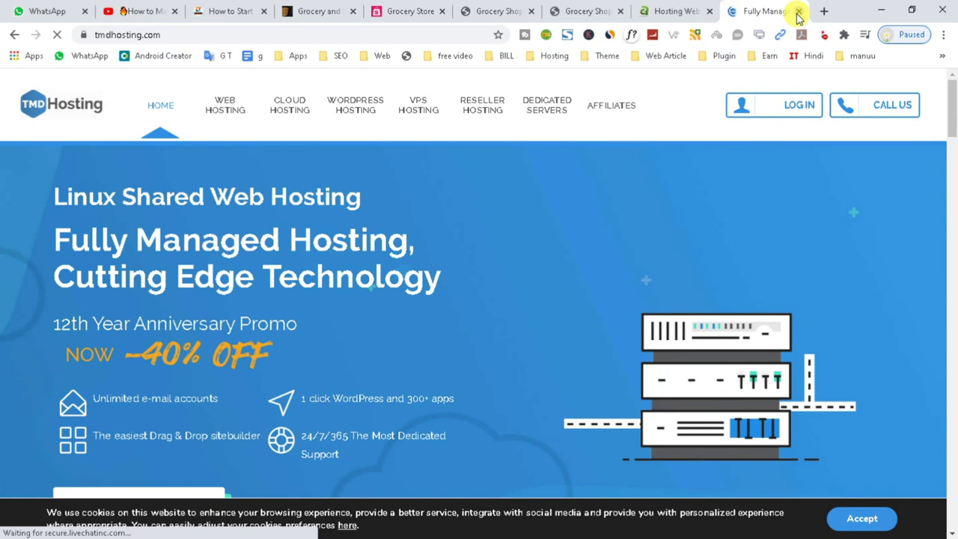
left_click(798, 12)
left_click(796, 12)
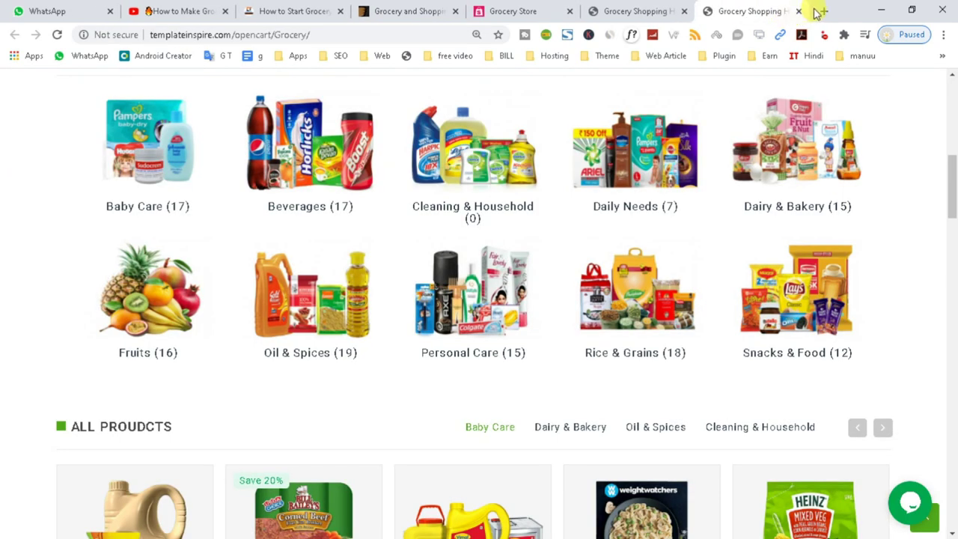
- In a new tab, load the cPanel login page at capitaltechnology.co.in/cpanel
left_click(824, 11)
type("cap")
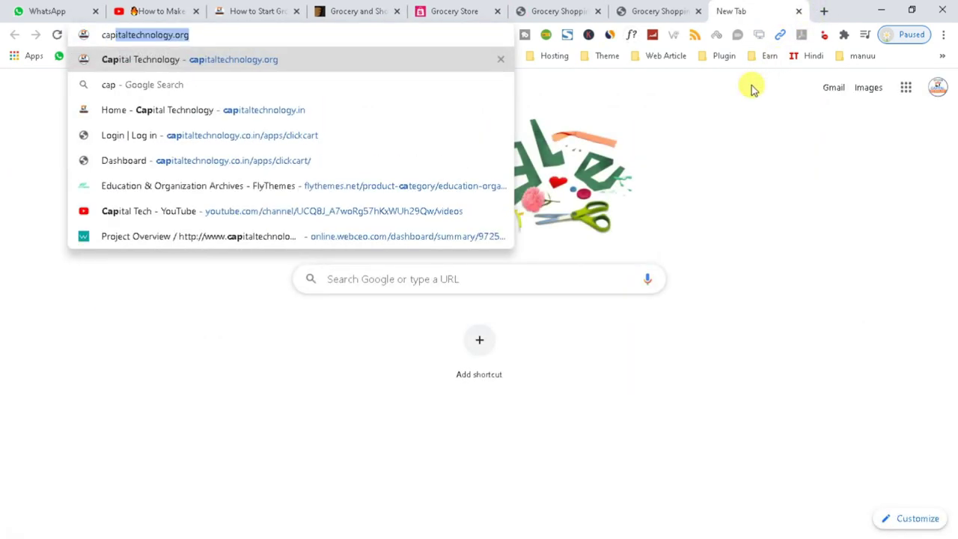
key("Right")
key("BackSpace")
key("BackSpace")
key("BackSpace")
key("BackSpace")
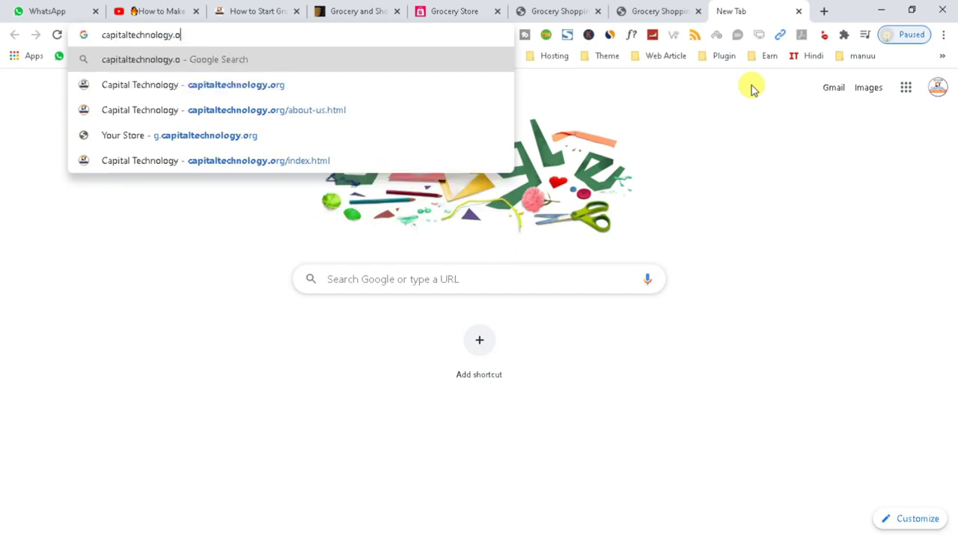
type(".co.in")
key("Return")
type("c")
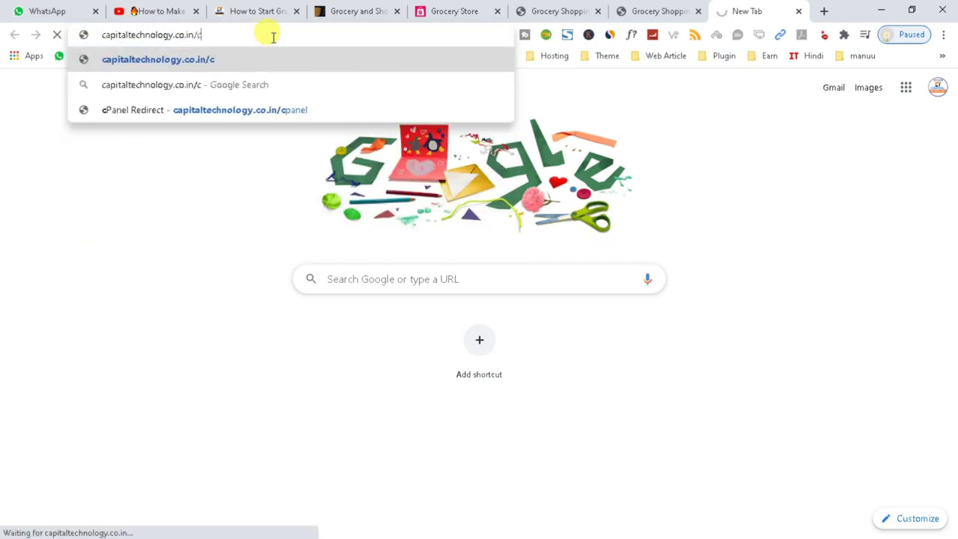
type("panel")
key("Return")
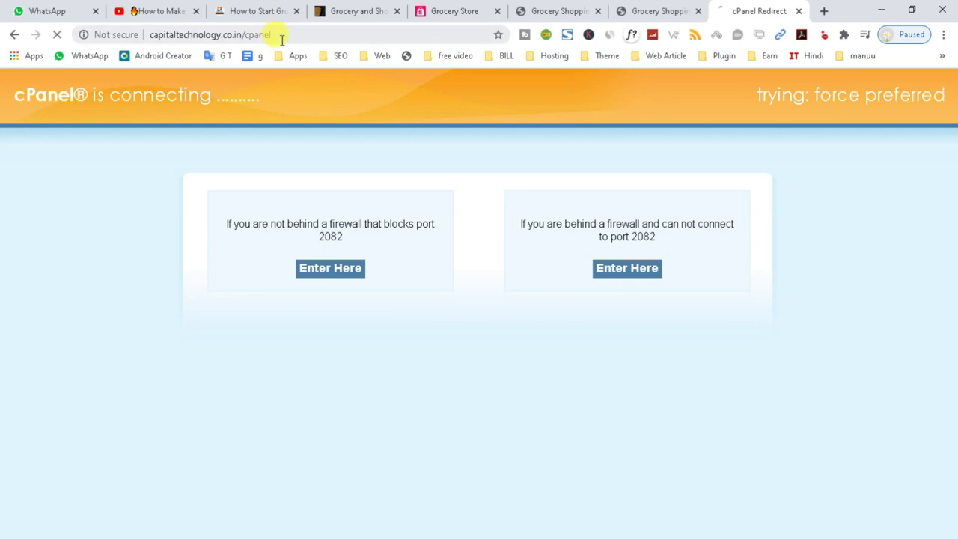
- Fill in the saved cPanel username and the account password, then log in
type("alam")
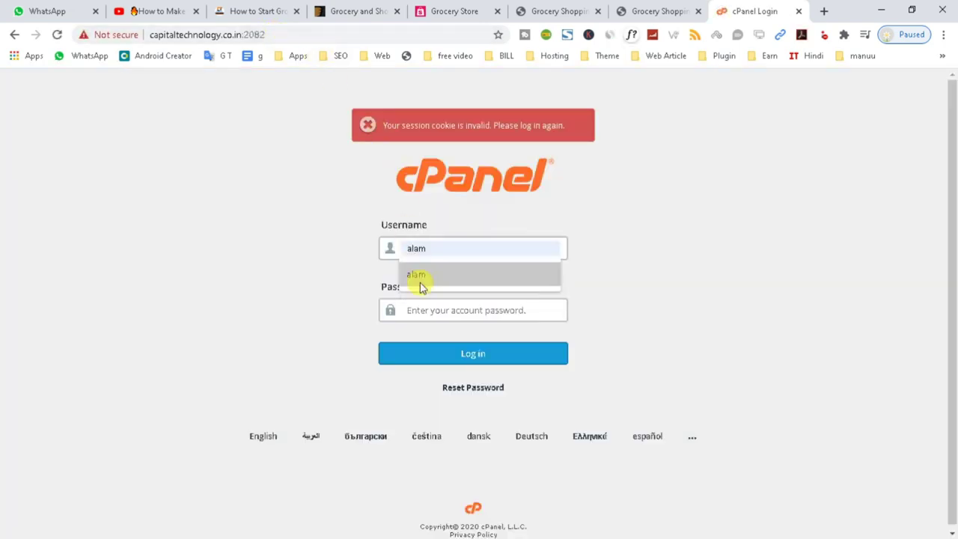
left_click(420, 277)
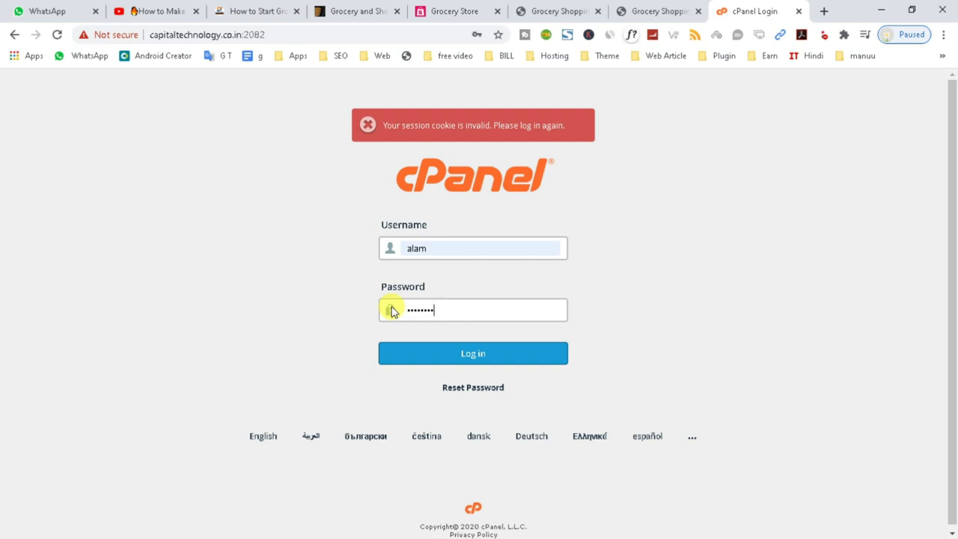
type("•")
key("Return")
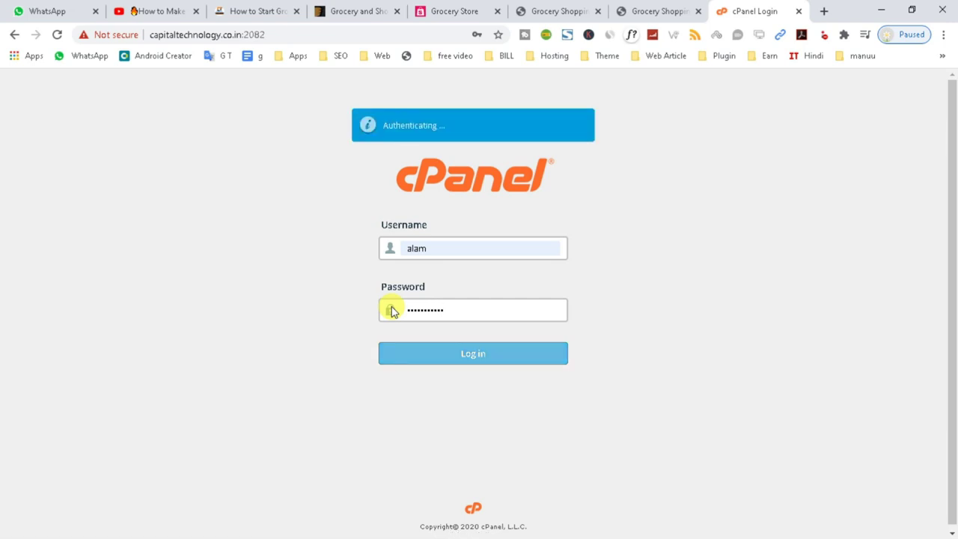
- In File Explorer, go from the themeforest package folder through Grocery_files into Documentation
left_click(334, 12)
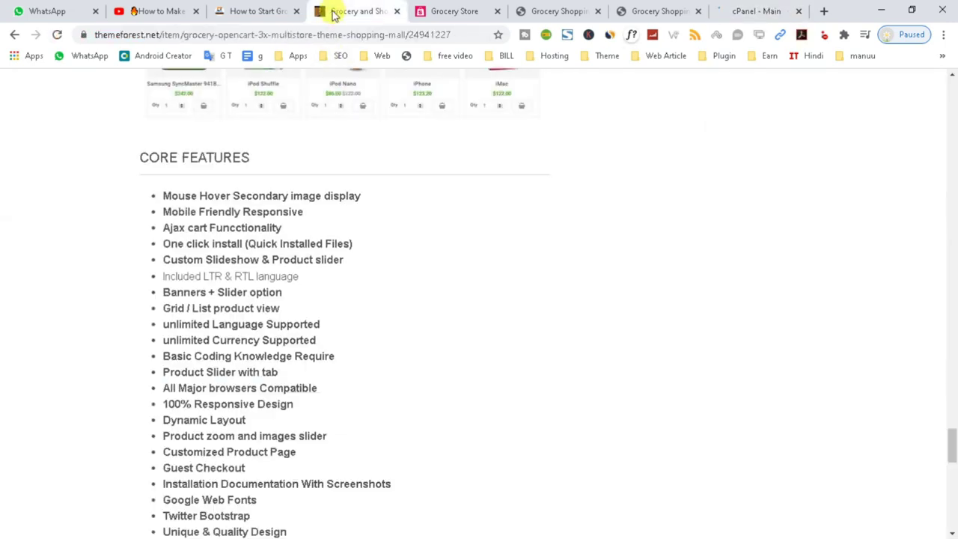
scroll(540, 471, "up", 3)
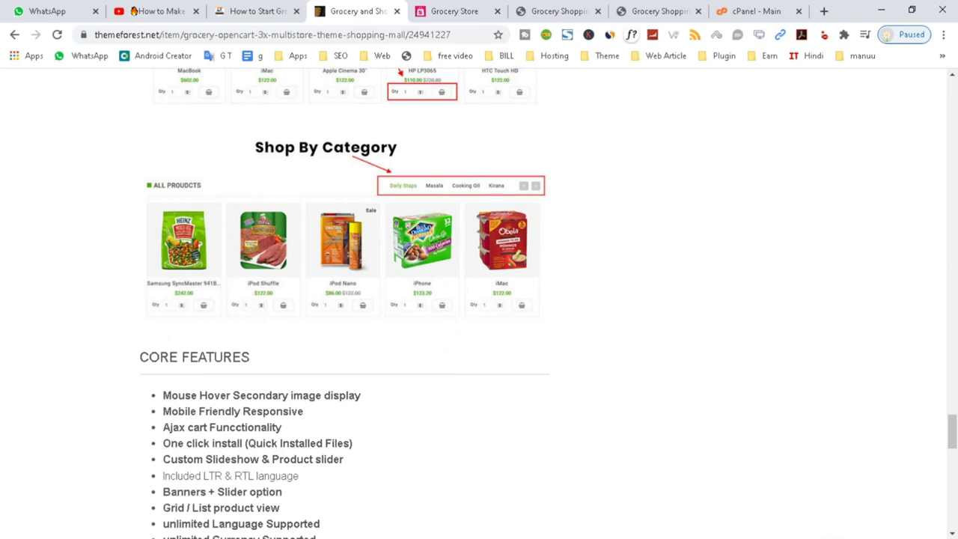
left_click(623, 536)
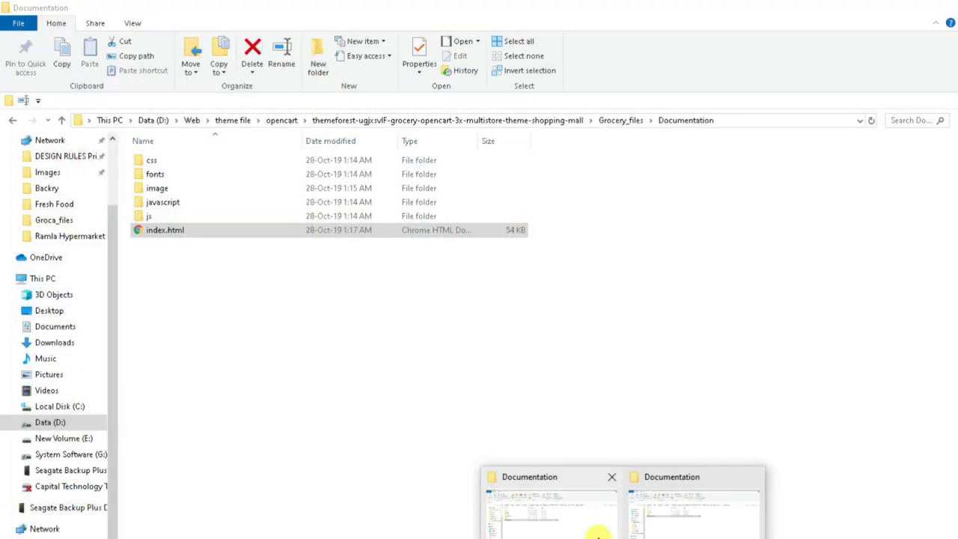
left_click(592, 526)
left_click(322, 120)
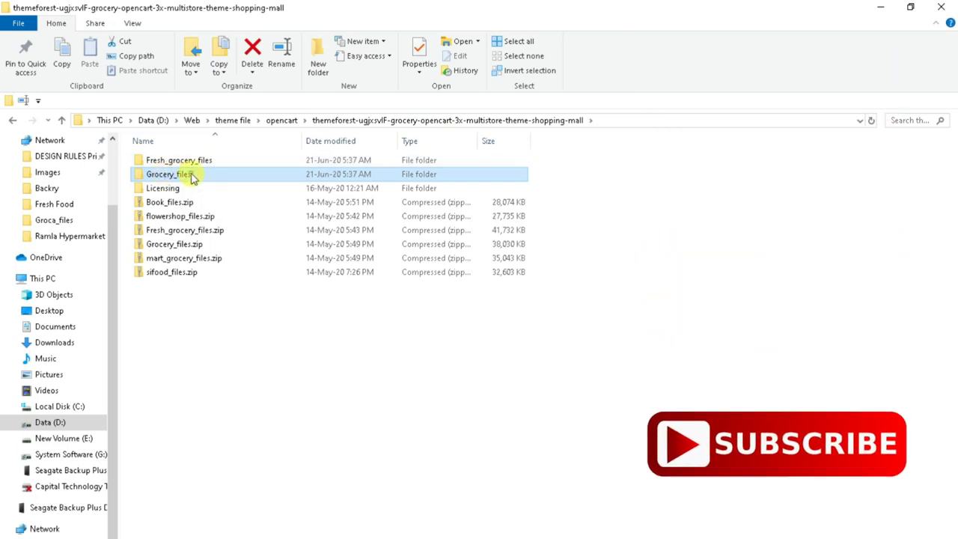
double_click(187, 174)
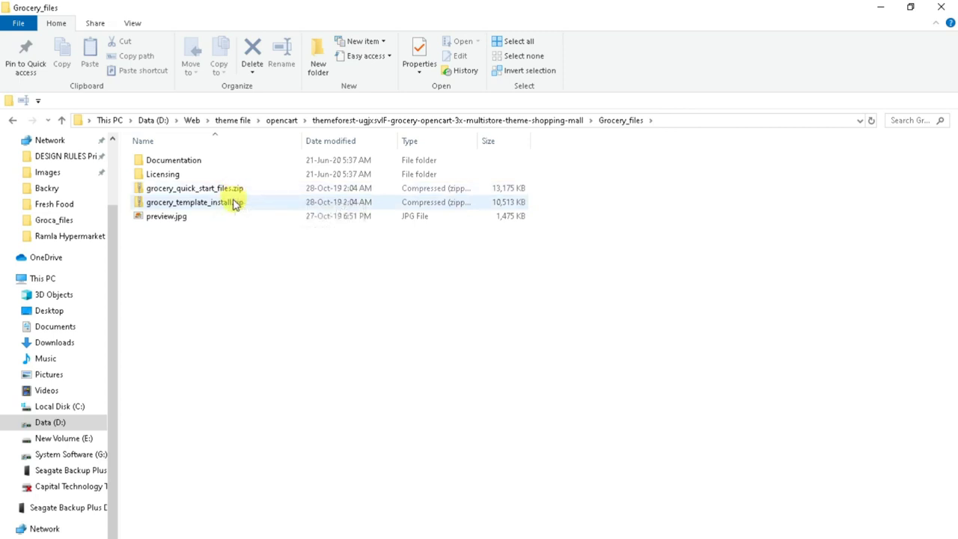
left_click(214, 188)
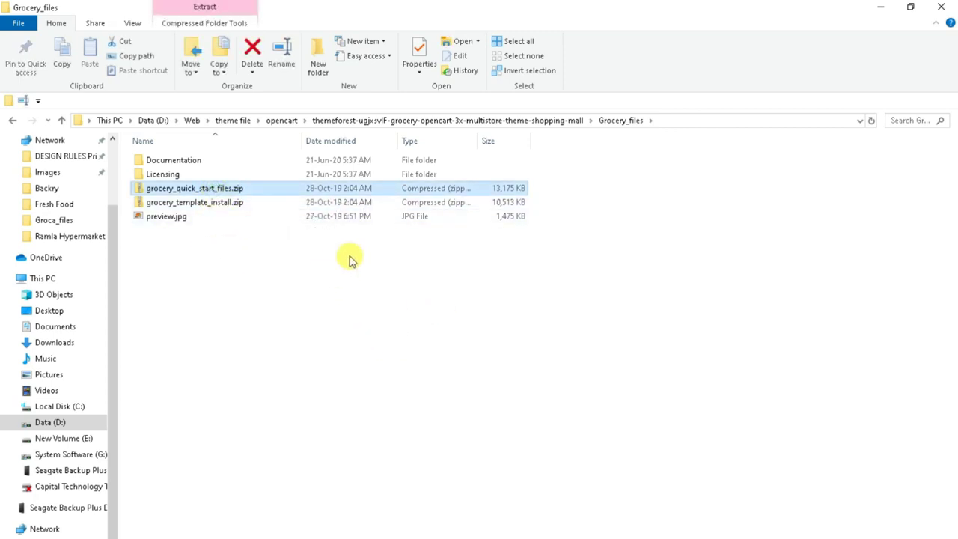
left_click(193, 159)
double_click(193, 160)
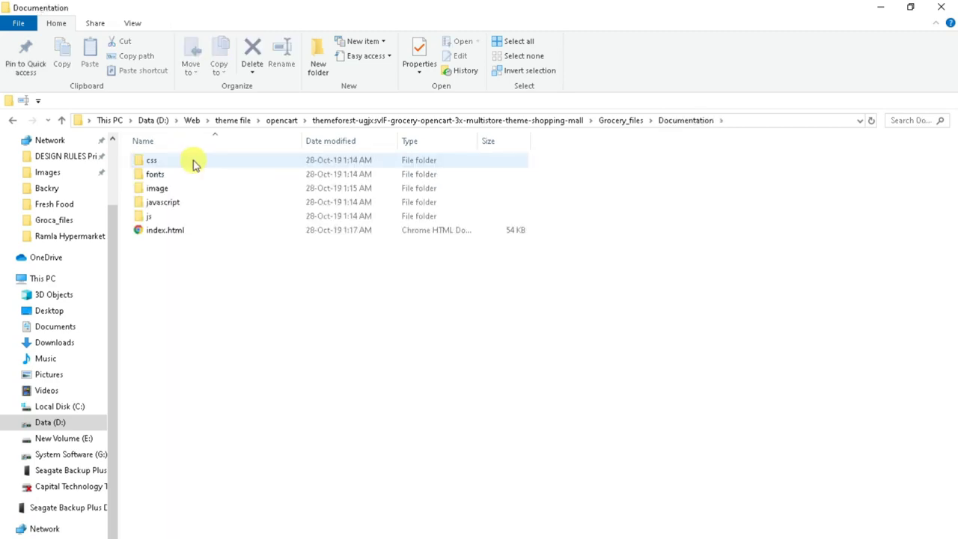
- Open the documentation's index.html in Chrome and read the Step1 Installation instructions
double_click(180, 233)
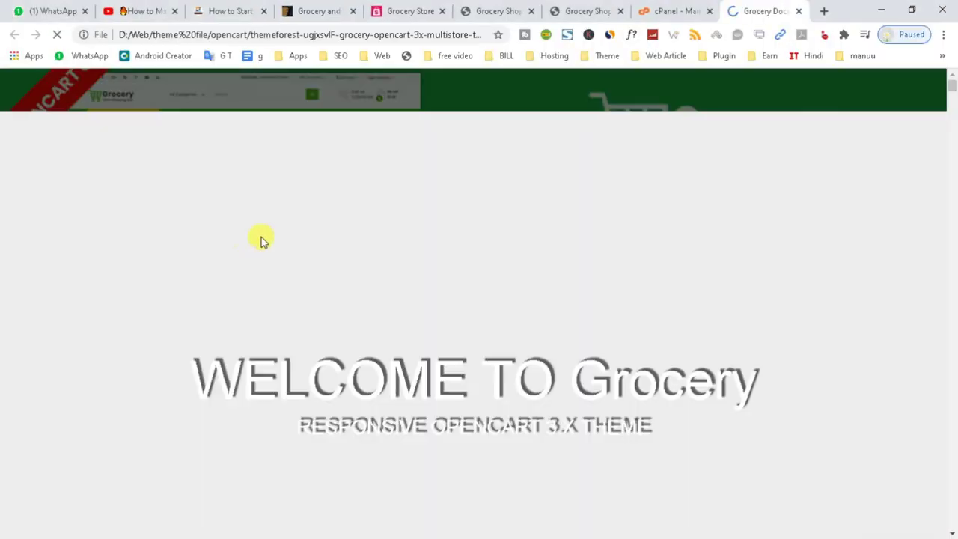
scroll(621, 262, "down", 5)
scroll(619, 273, "down", 4)
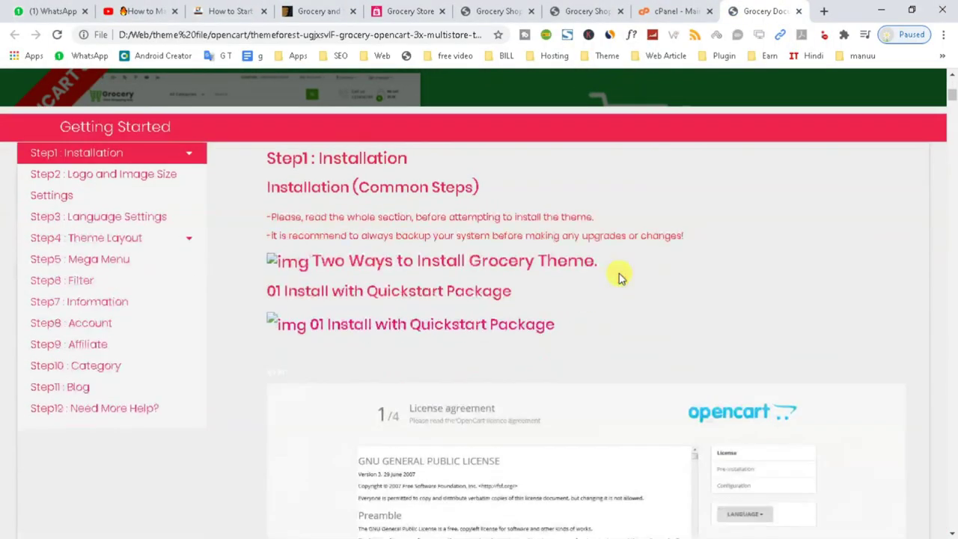
scroll(420, 269, "down", 2)
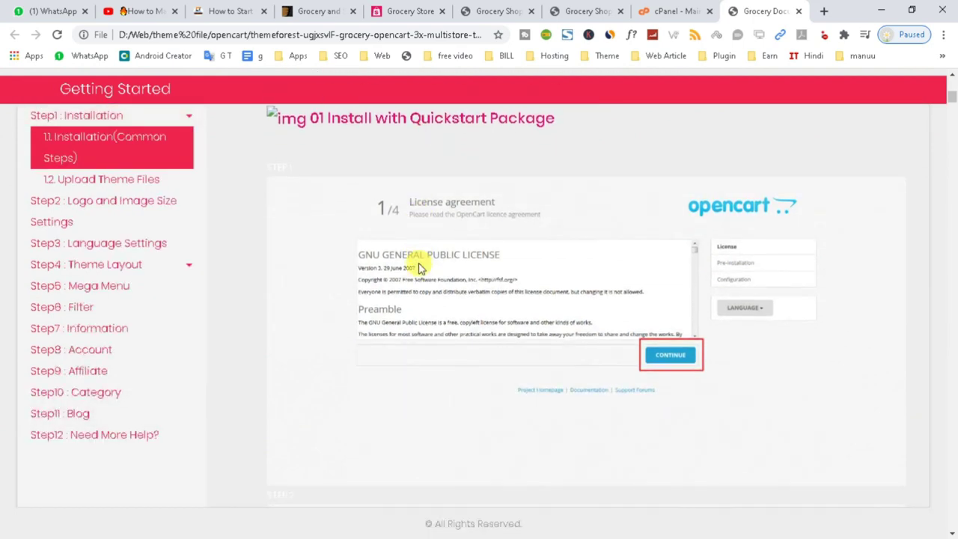
scroll(779, 348, "up", 2)
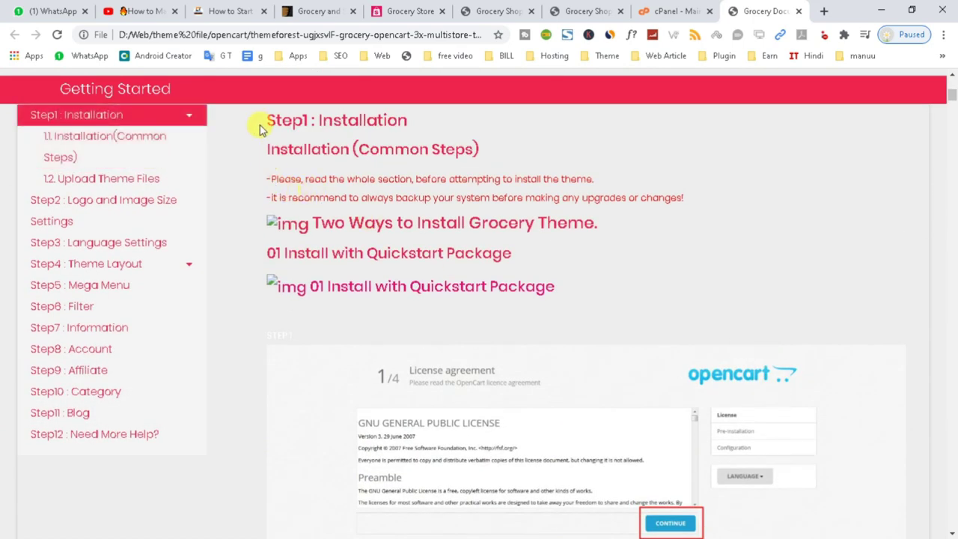
left_click_drag(278, 119, 460, 123)
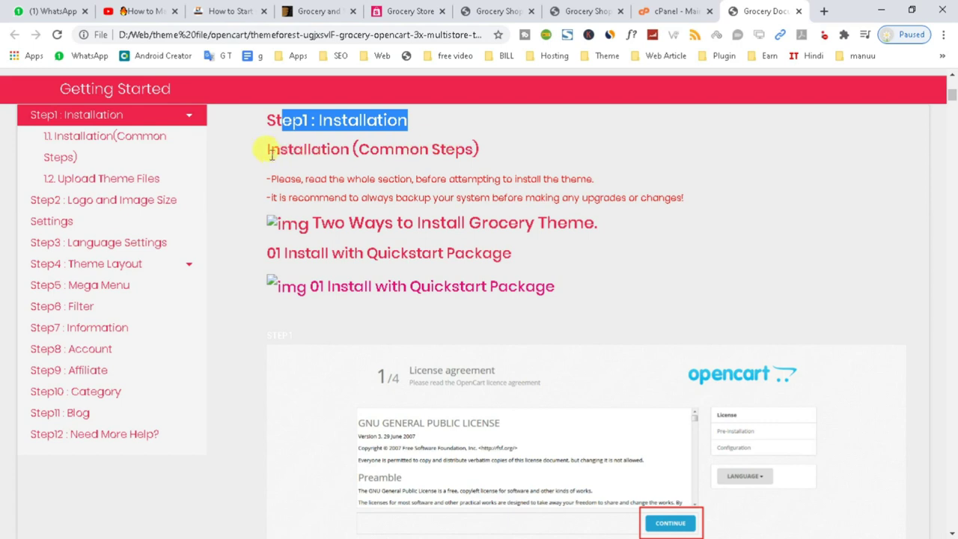
left_click_drag(262, 150, 516, 154)
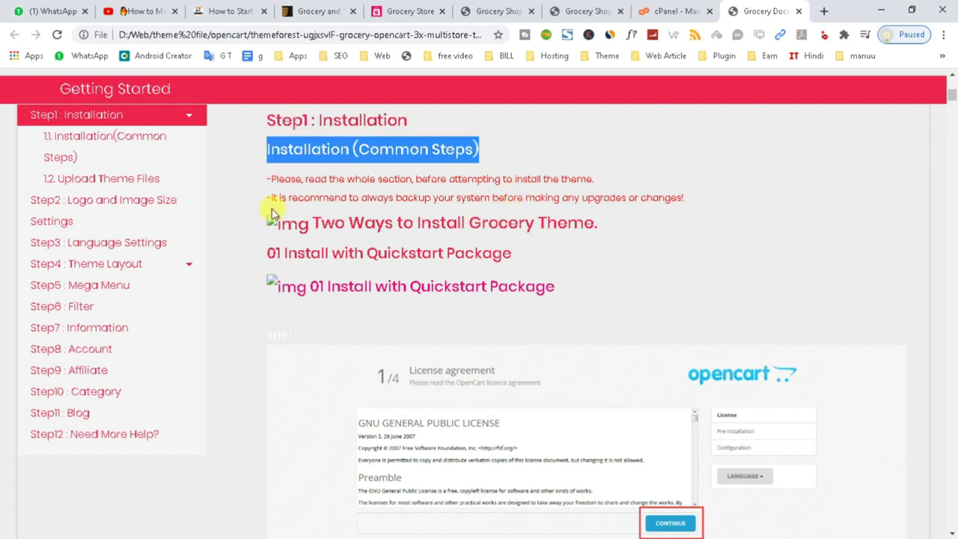
left_click_drag(272, 179, 707, 201)
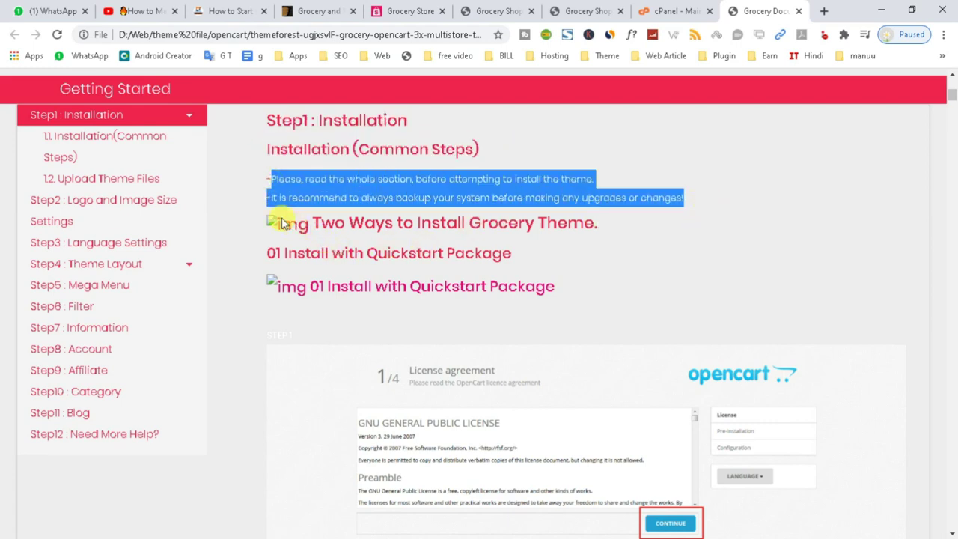
scroll(826, 317, "up", 2)
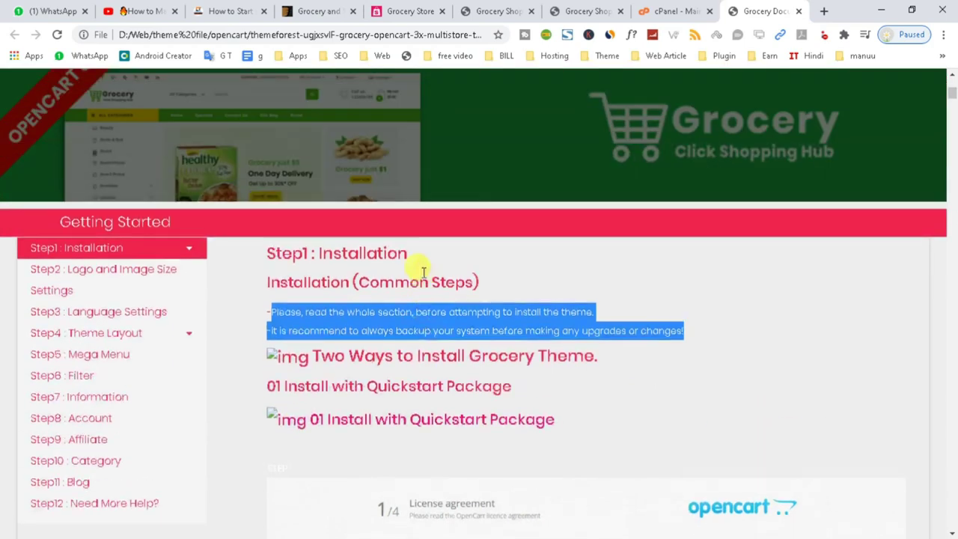
scroll(360, 262, "down", 1)
- Skim the Logo, Language, Layout, Filter, Information, Account and Blog sections, then return to cPanel
left_click(148, 213)
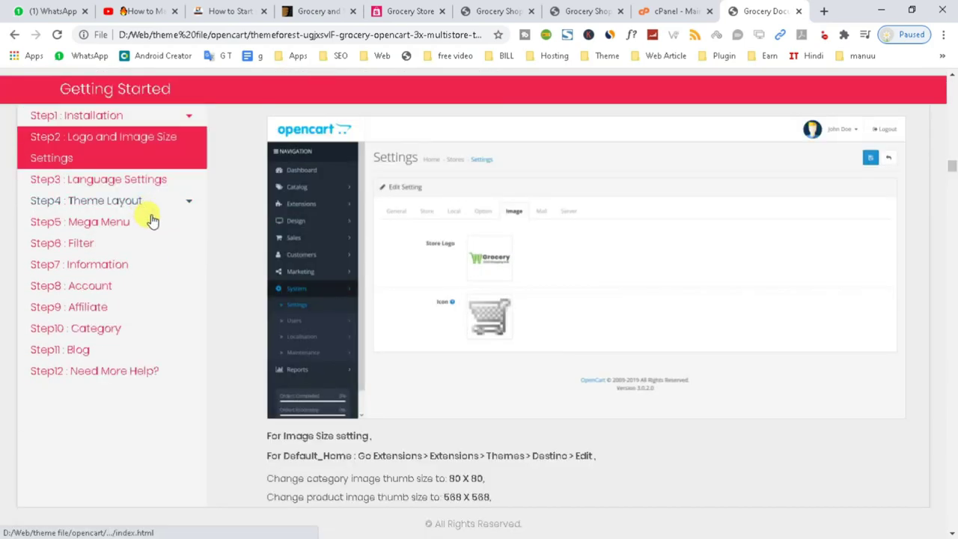
left_click(150, 182)
left_click(132, 202)
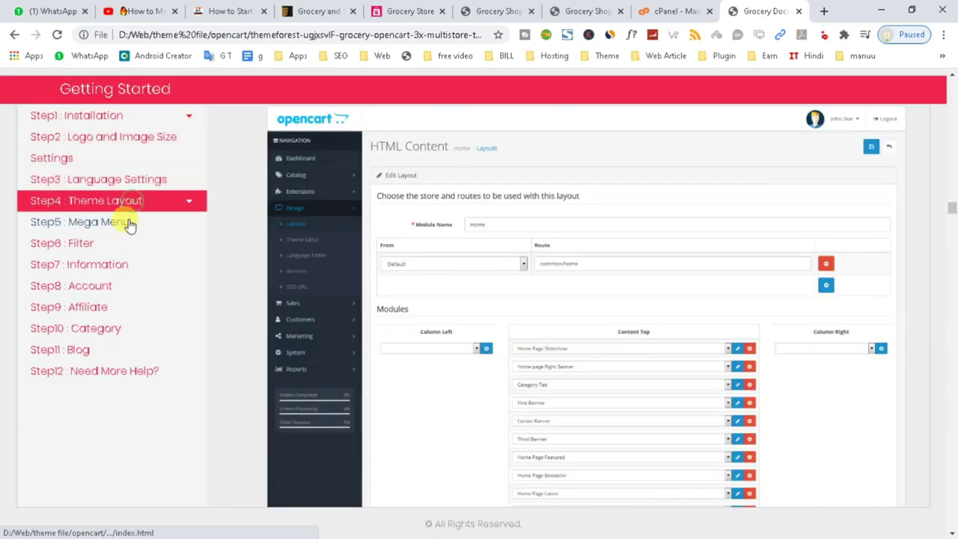
left_click(124, 241)
left_click(112, 263)
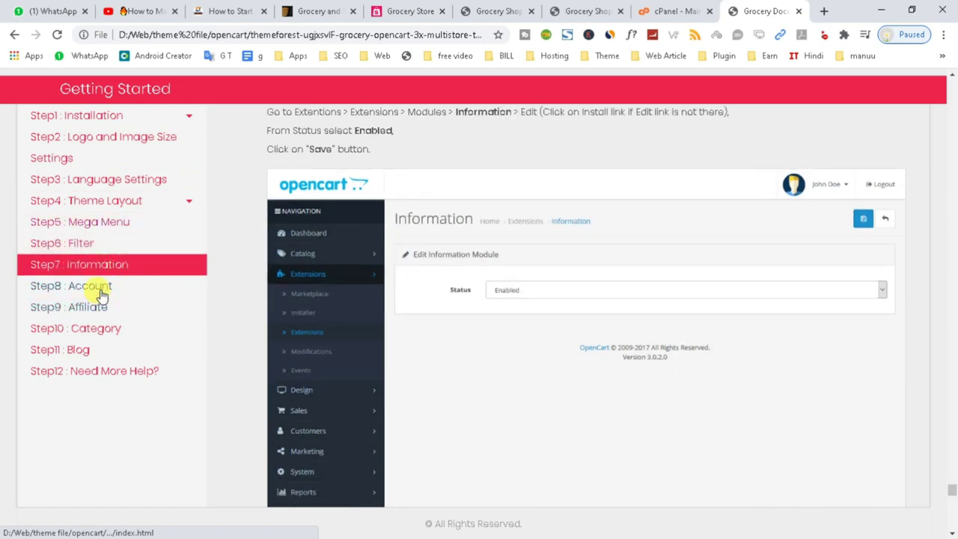
left_click(98, 288)
left_click(96, 349)
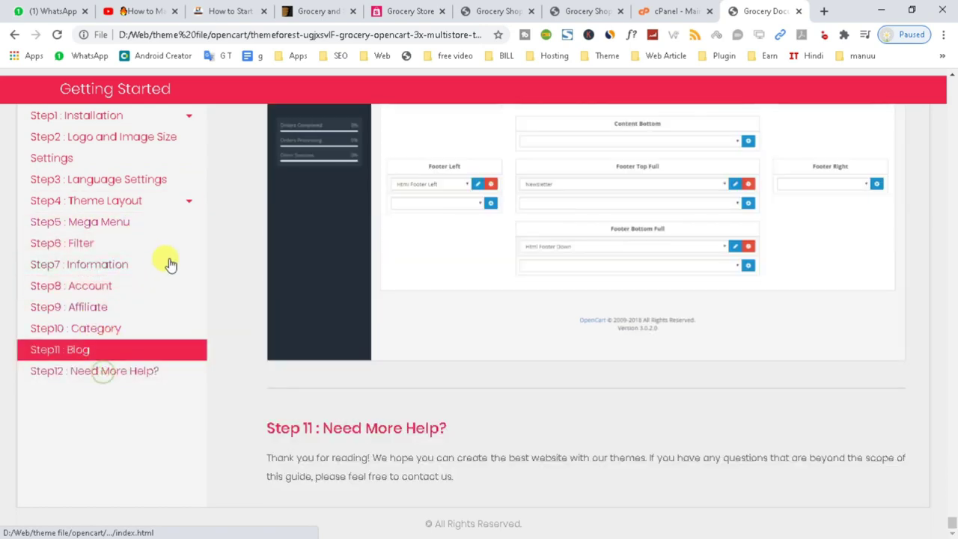
scroll(167, 262, "up", 5)
left_click(139, 116)
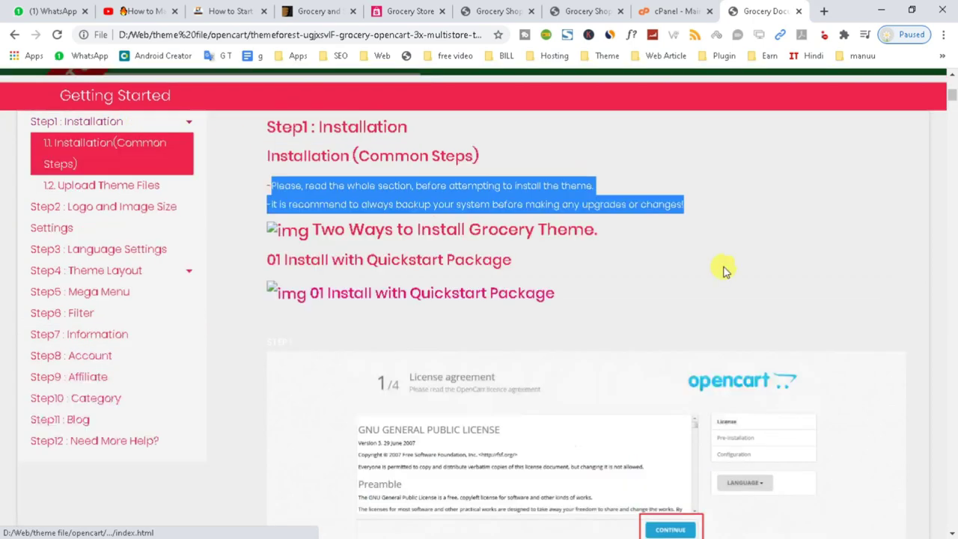
scroll(710, 273, "up", 10)
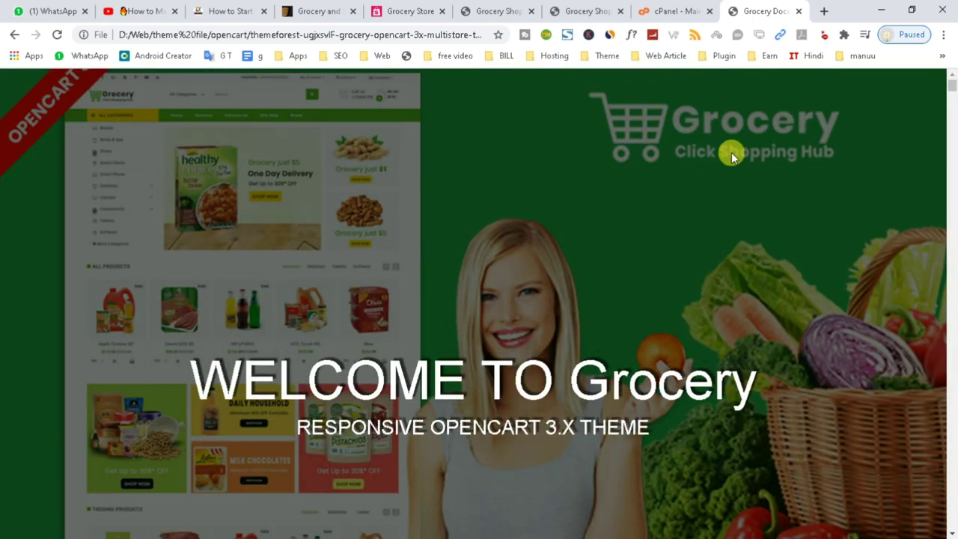
left_click(683, 14)
- Open cPanel's File Manager and look inside the theme folder
scroll(563, 424, "down", 5)
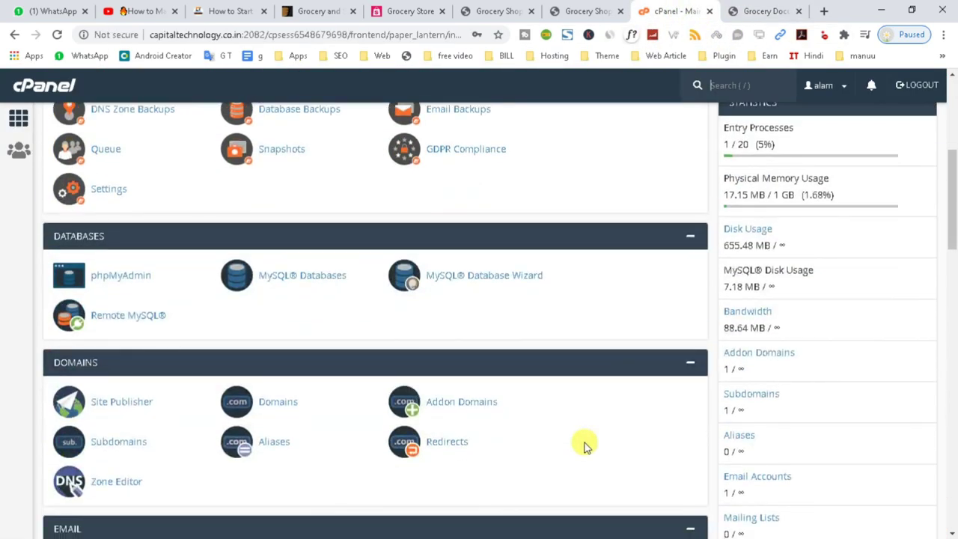
scroll(584, 445, "up", 1)
scroll(584, 445, "up", 2)
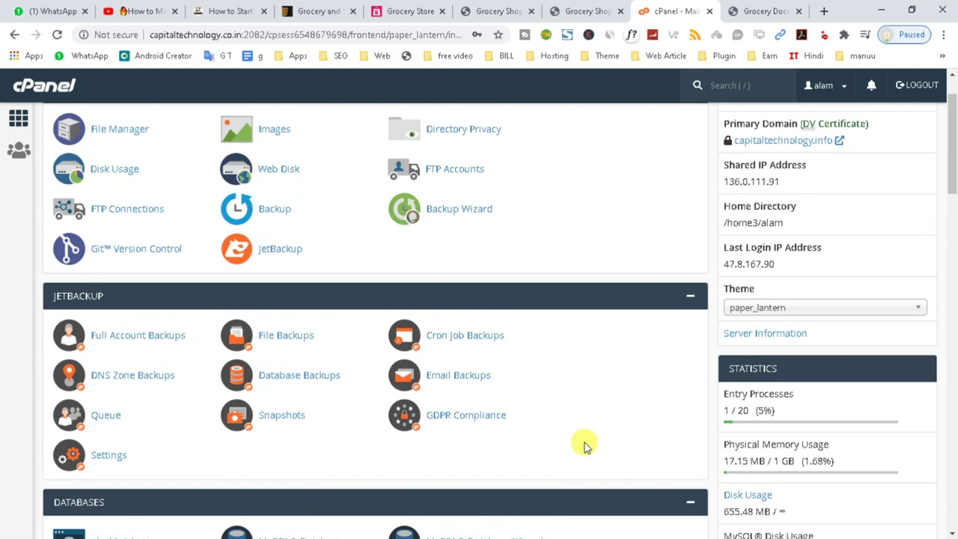
left_click(121, 130)
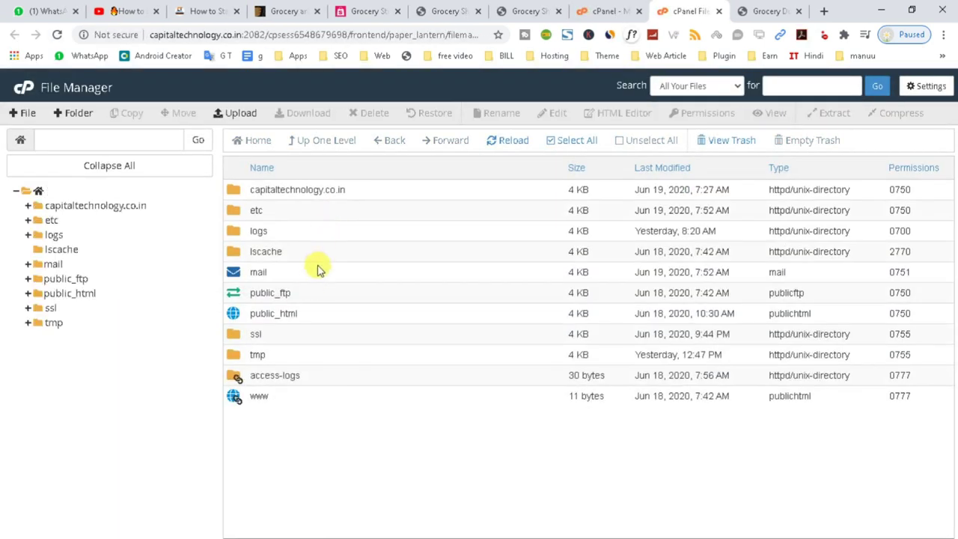
double_click(302, 235)
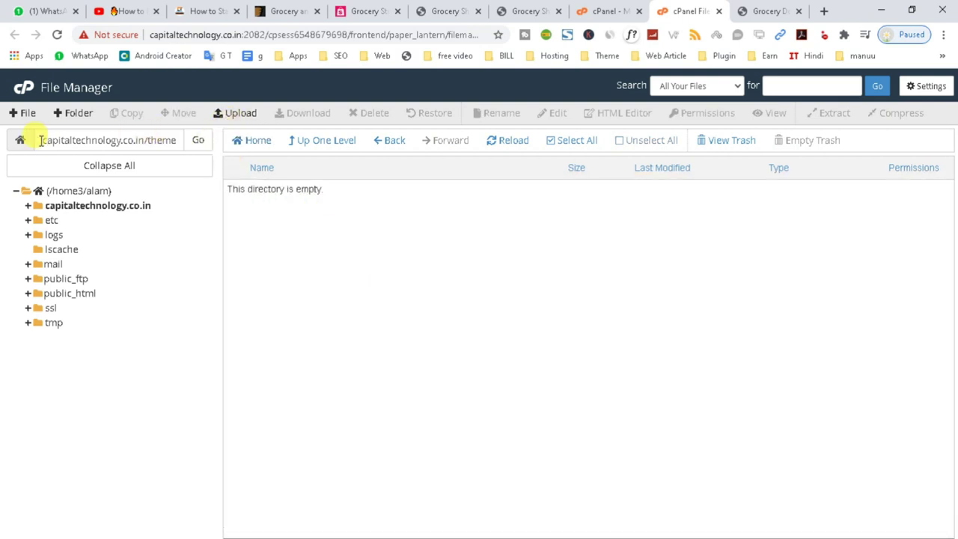
- From cPanel home, reopen File Manager and enter the capitaltechnology.co.in folder
left_click(24, 92)
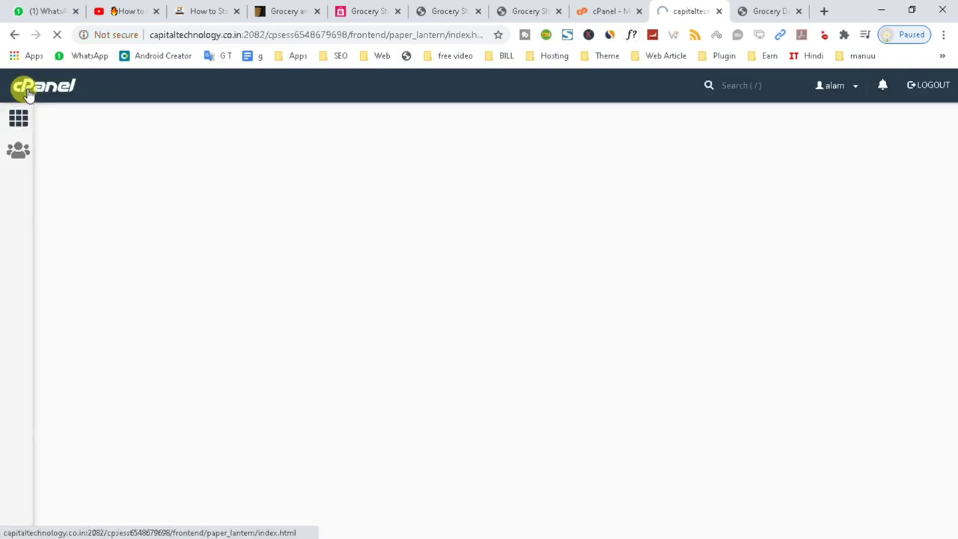
left_click(135, 194)
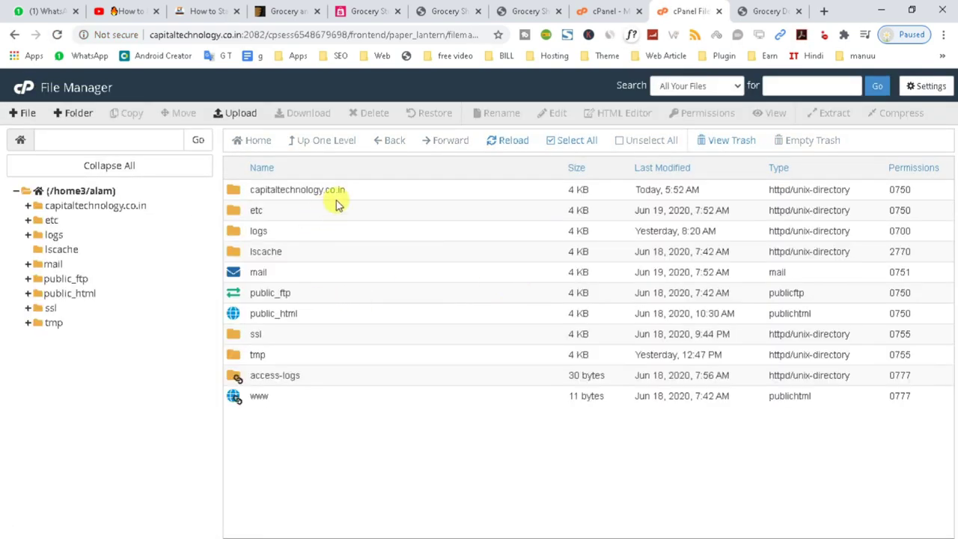
double_click(362, 195)
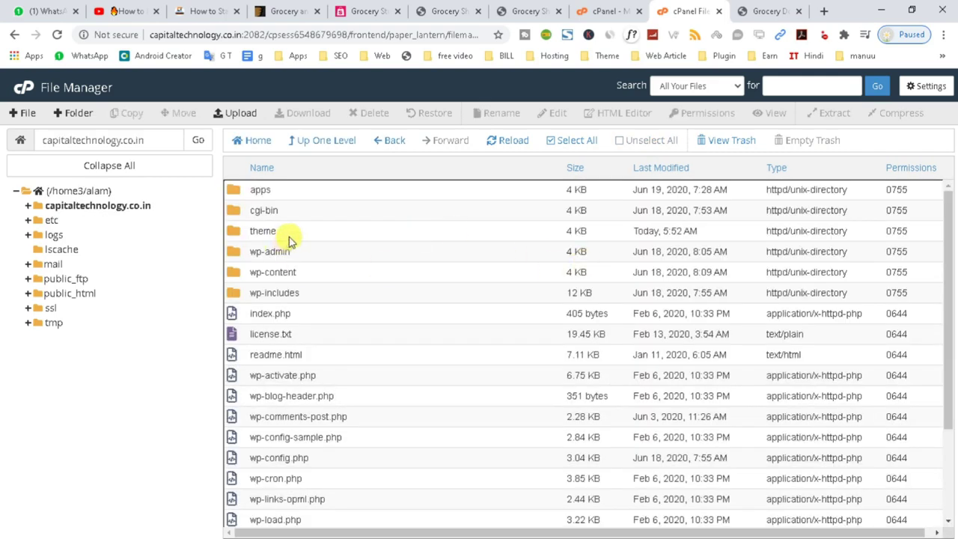
- Rename the theme folder to 'demo' and open it
left_click(296, 233)
right_click(298, 235)
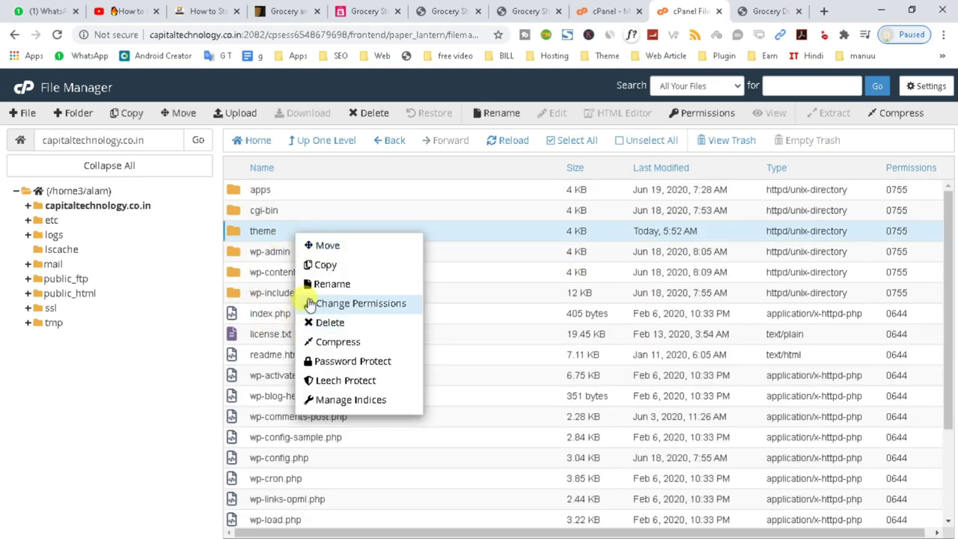
left_click(313, 284)
type("demo")
key("Return")
double_click(295, 234)
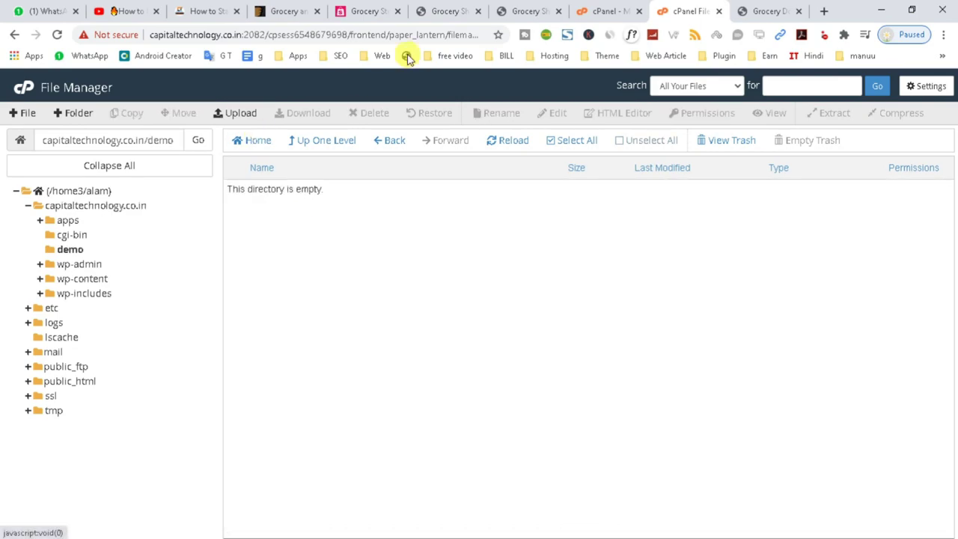
- Check the grocery demo site, theme landing page and local documentation, then return to File Manager
left_click(452, 11)
scroll(417, 223, "up", 10)
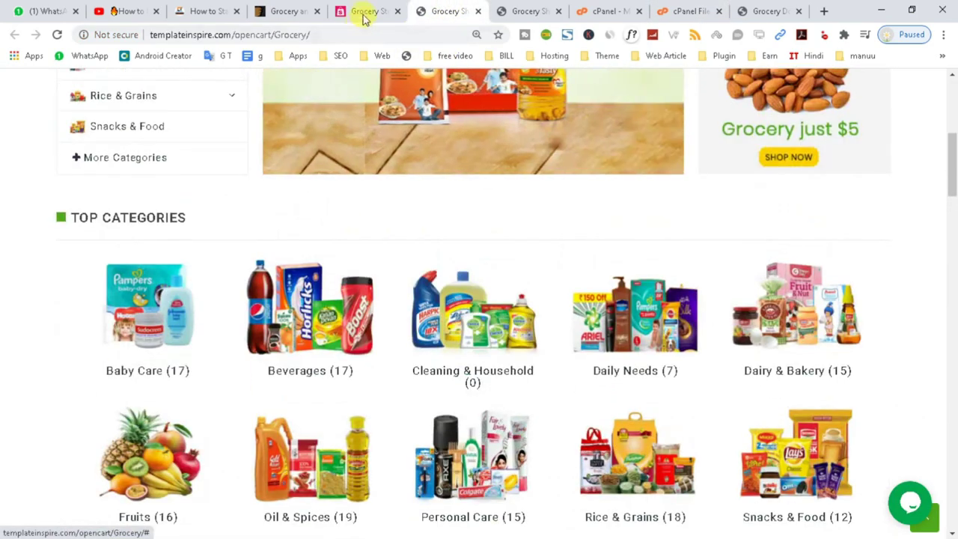
left_click(367, 11)
scroll(352, 370, "up", 3)
scroll(314, 393, "down", 3)
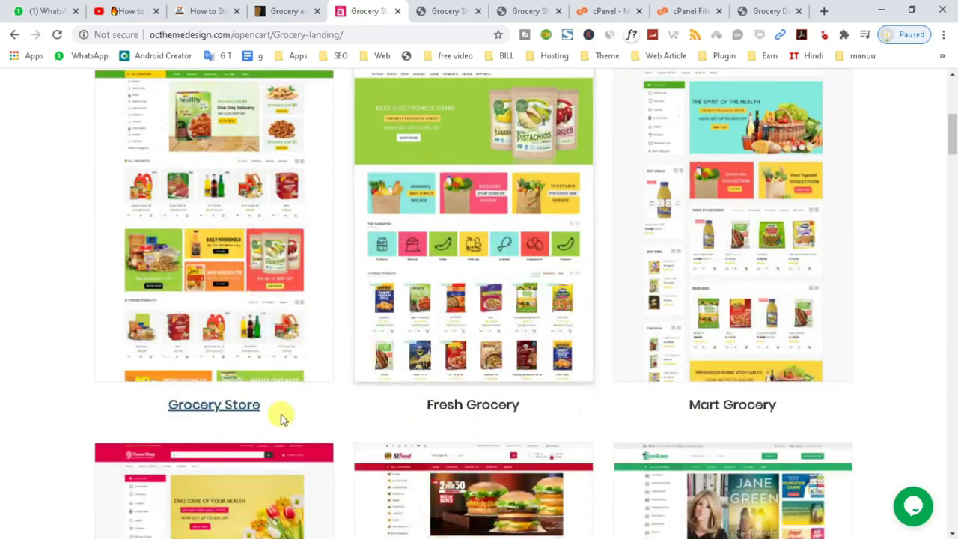
left_click_drag(274, 404, 160, 403)
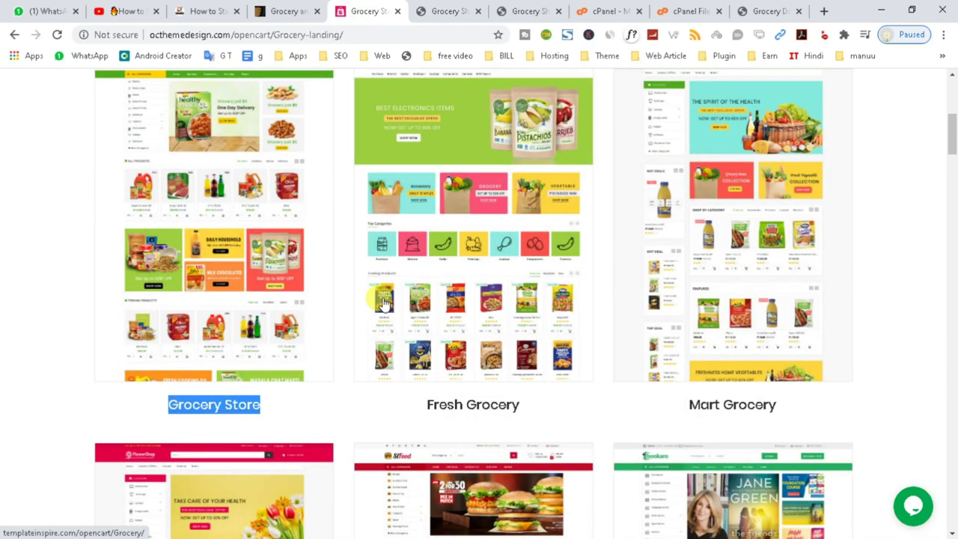
left_click(767, 10)
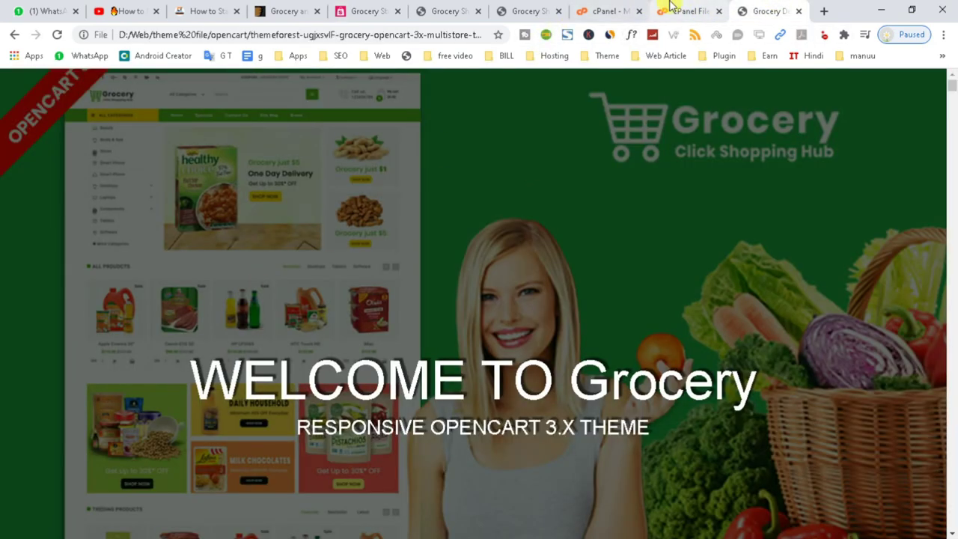
left_click(674, 10)
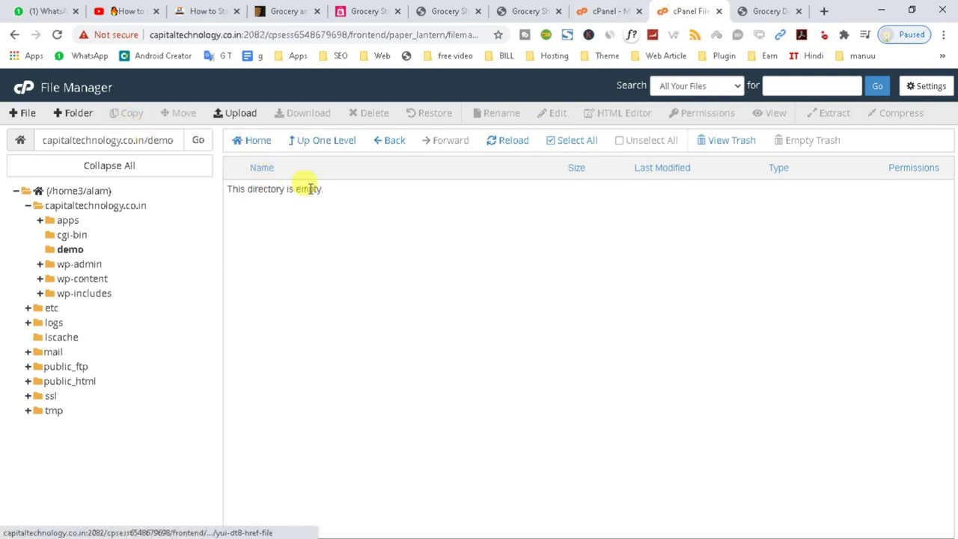
- Create a new GroceryStore folder inside demo and open it
left_click(81, 115)
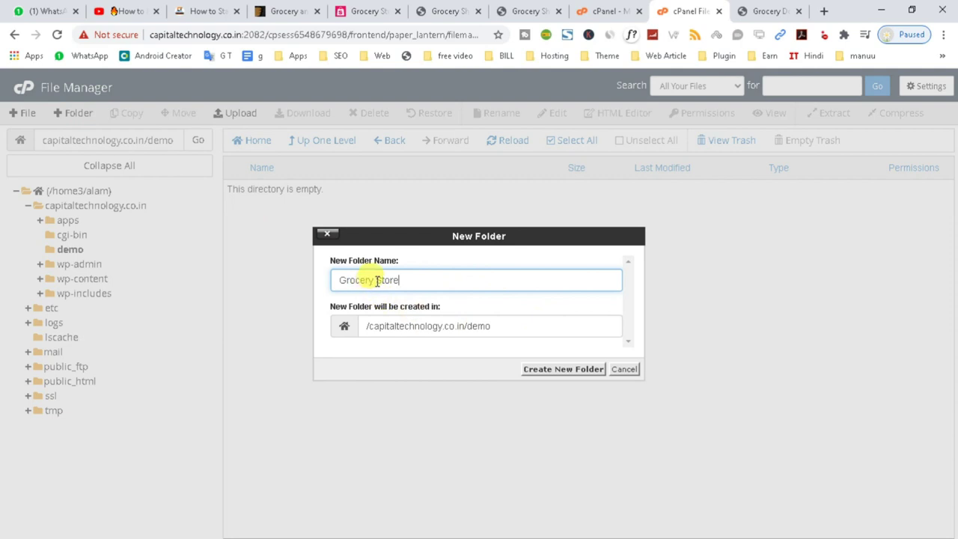
left_click(547, 370)
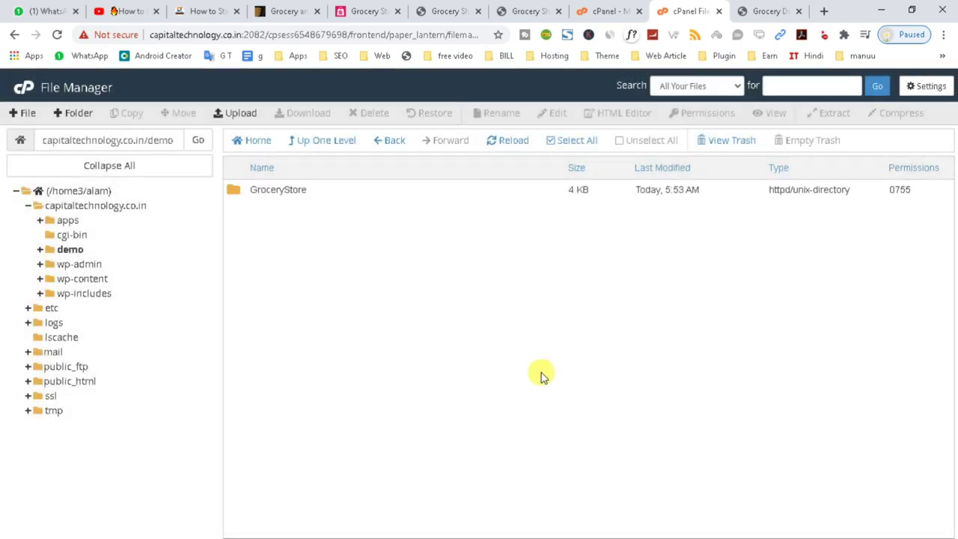
double_click(310, 192)
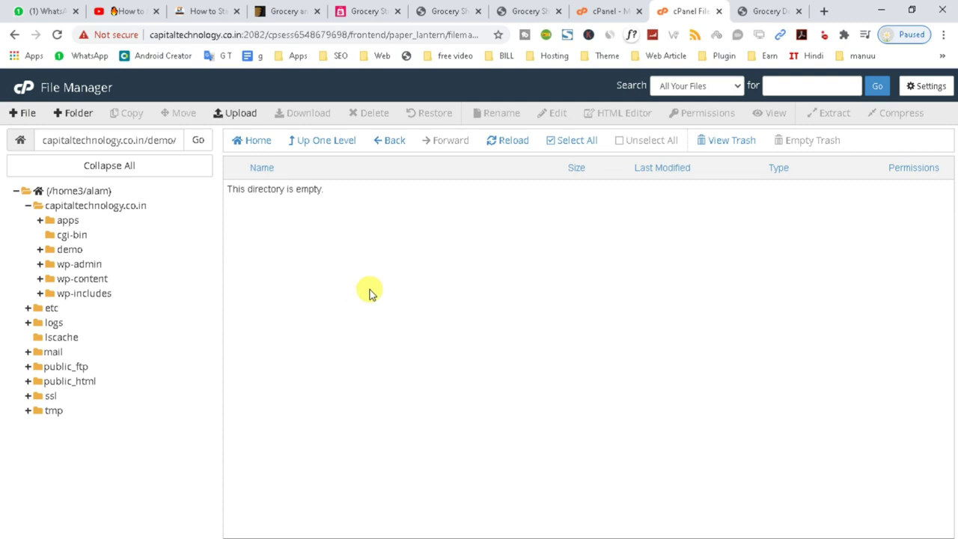
- Reopen File Manager, navigate to capitaltechnology.co.in/demo/GroceryStore and open its Upload page
left_click(30, 89)
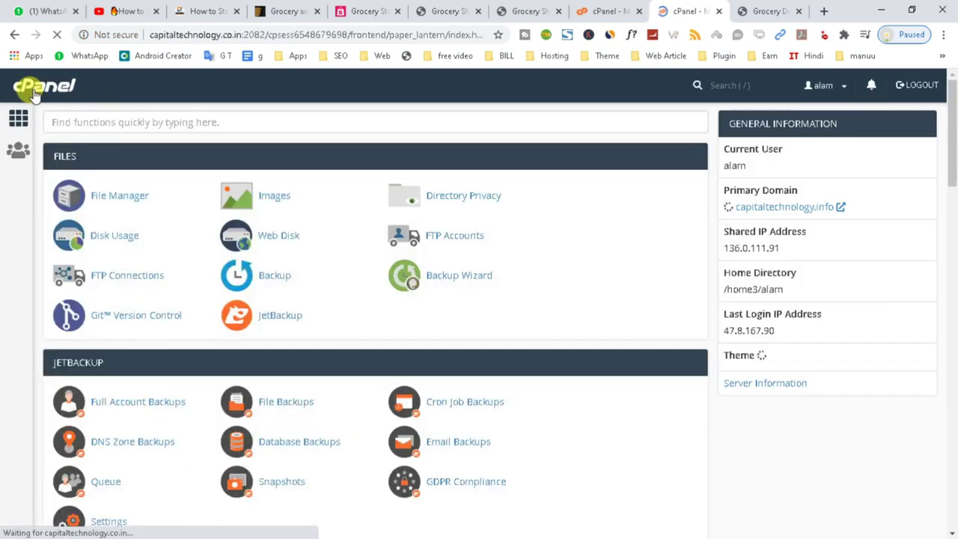
scroll(485, 449, "down", 7)
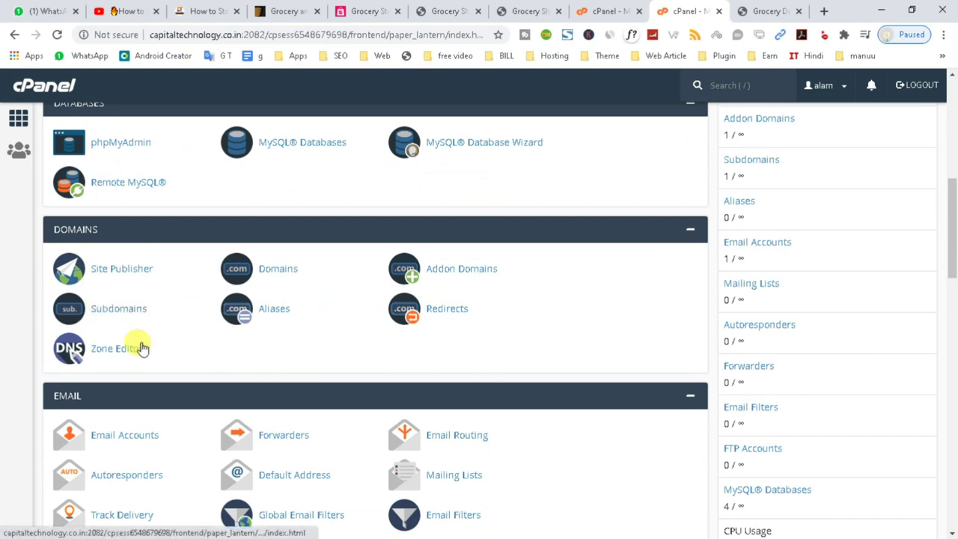
scroll(112, 316, "up", 7)
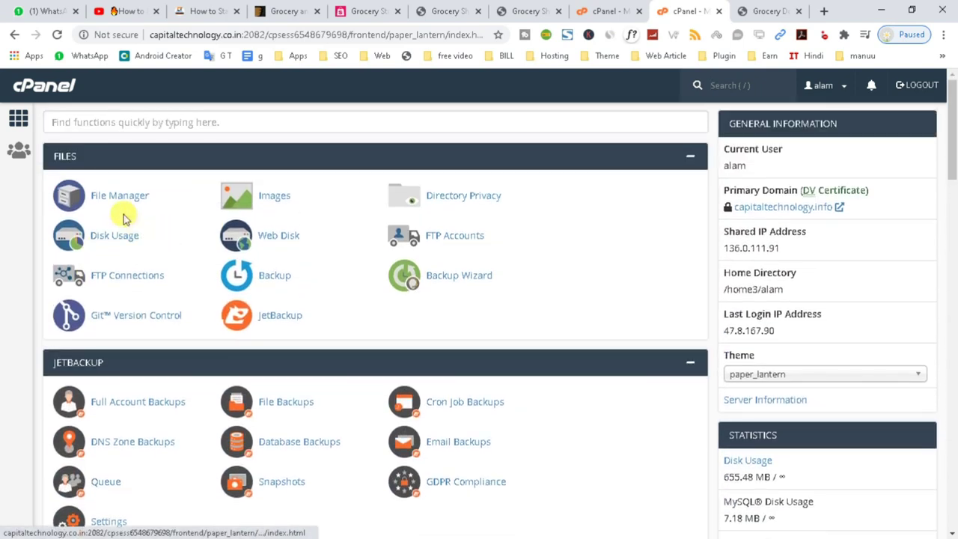
left_click(122, 198)
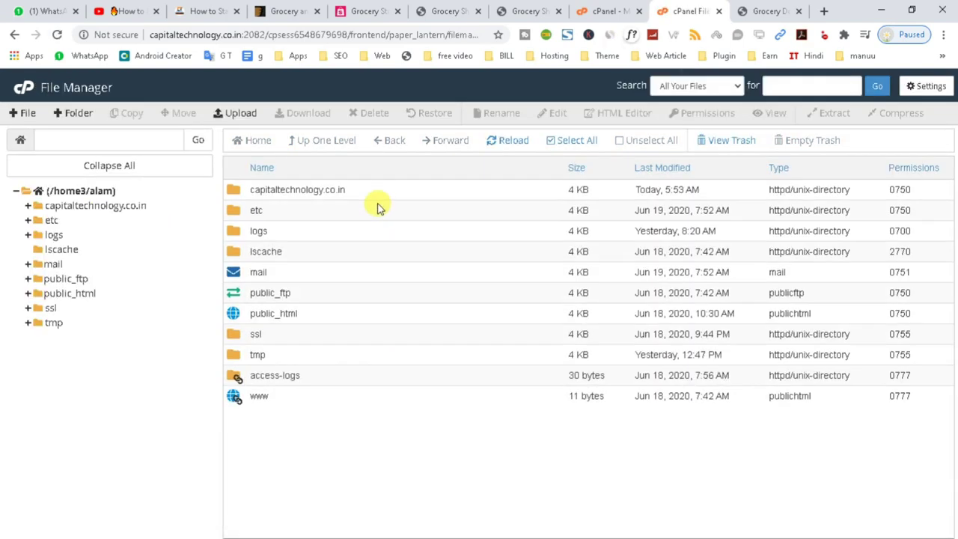
double_click(377, 196)
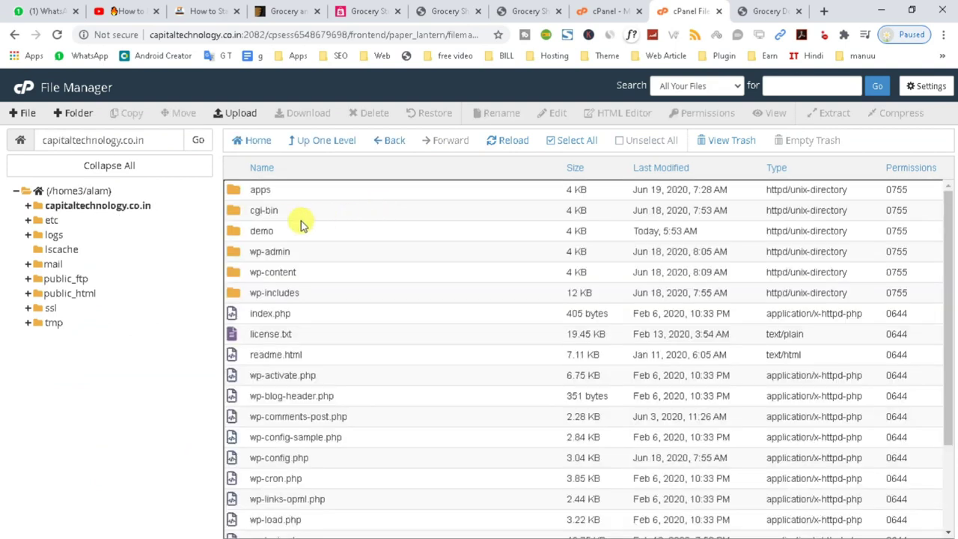
double_click(278, 231)
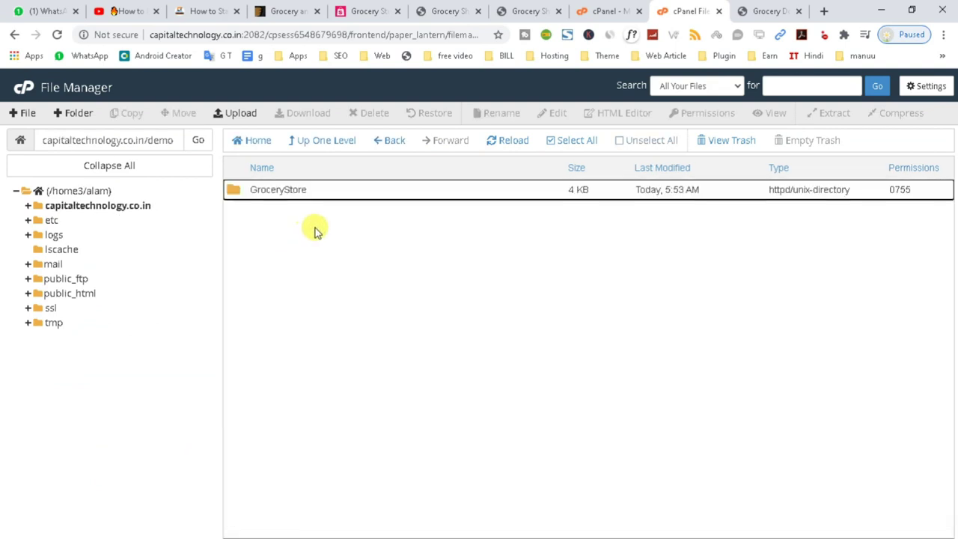
double_click(322, 191)
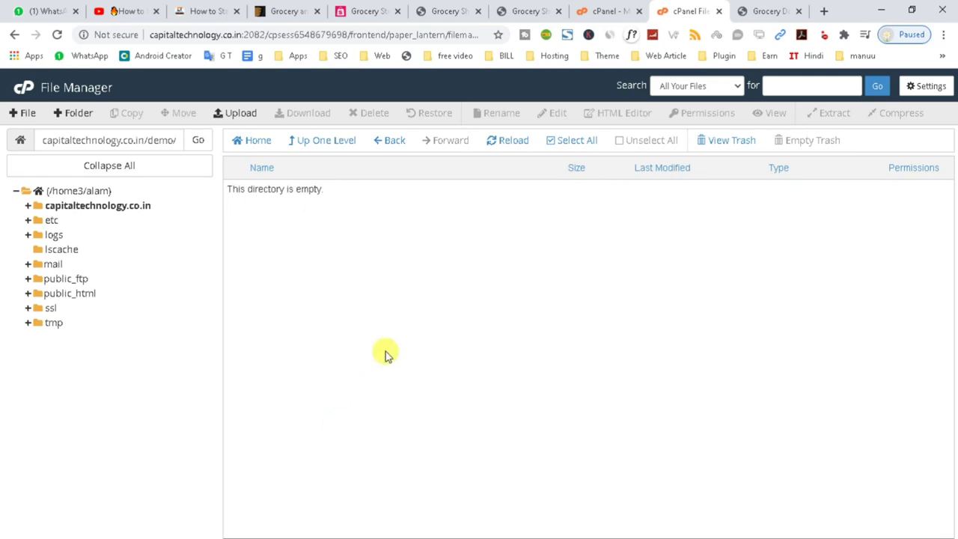
left_click(227, 116)
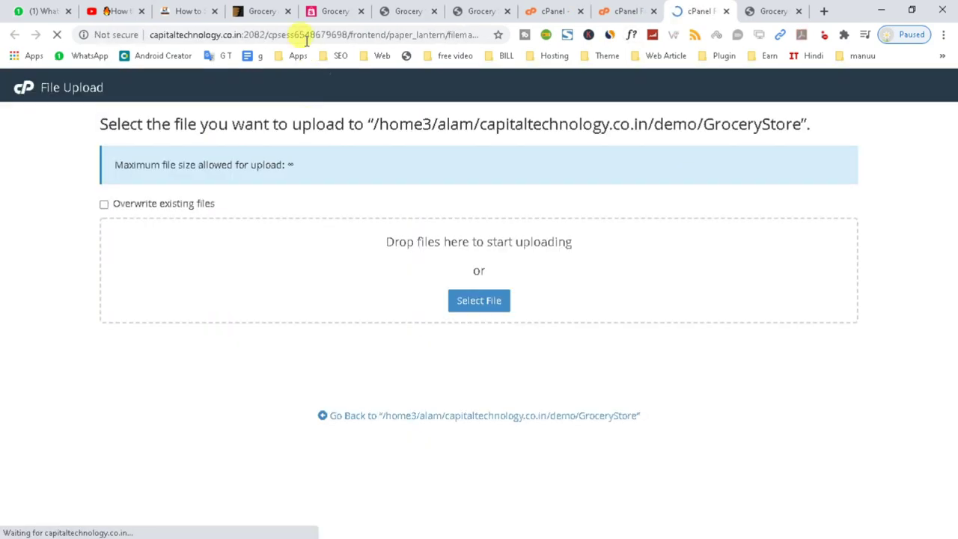
left_click(318, 13)
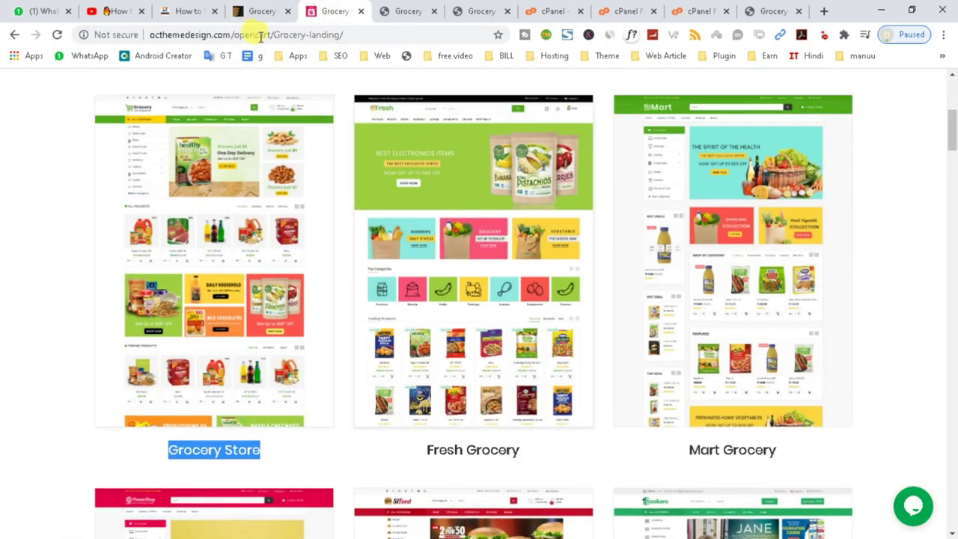
left_click(407, 11)
scroll(357, 292, "down", 3)
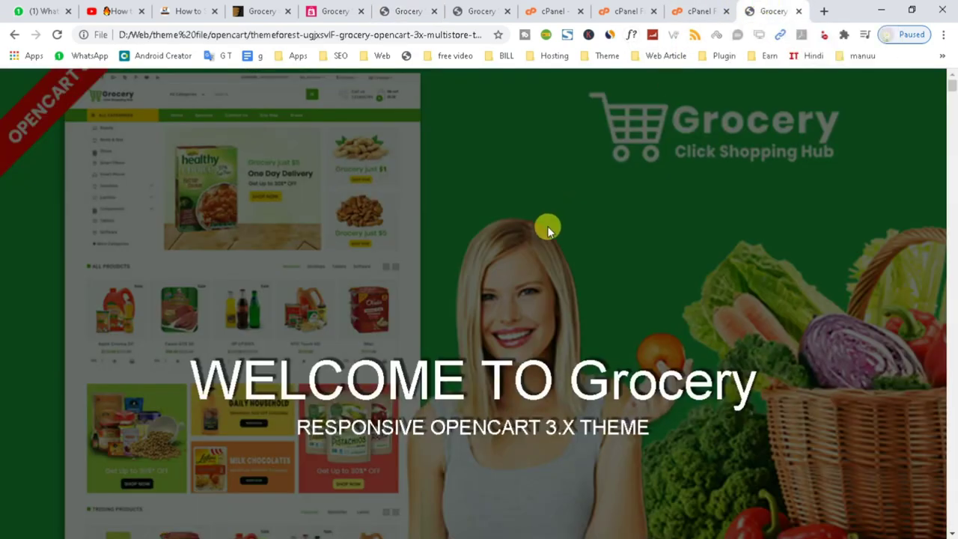
left_click(700, 11)
left_click(476, 303)
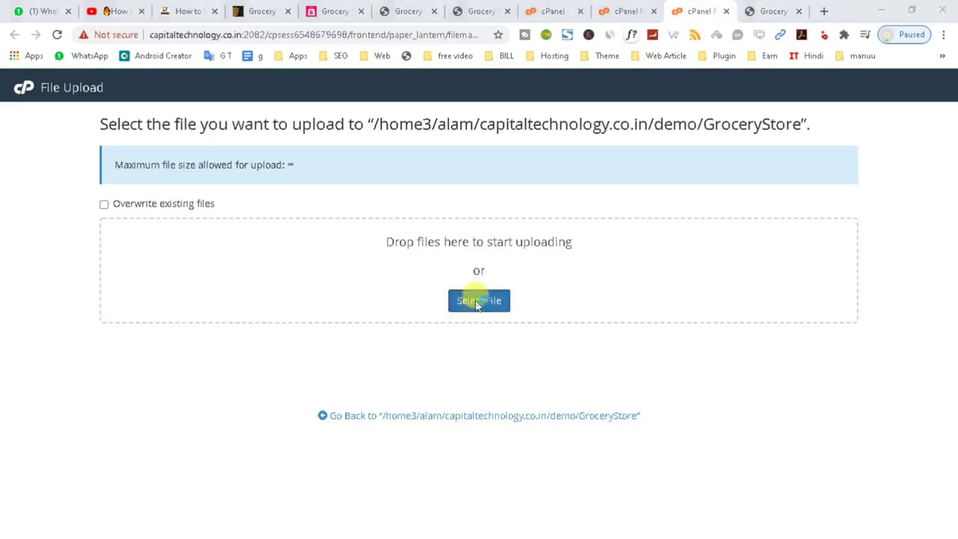
left_click(783, 15)
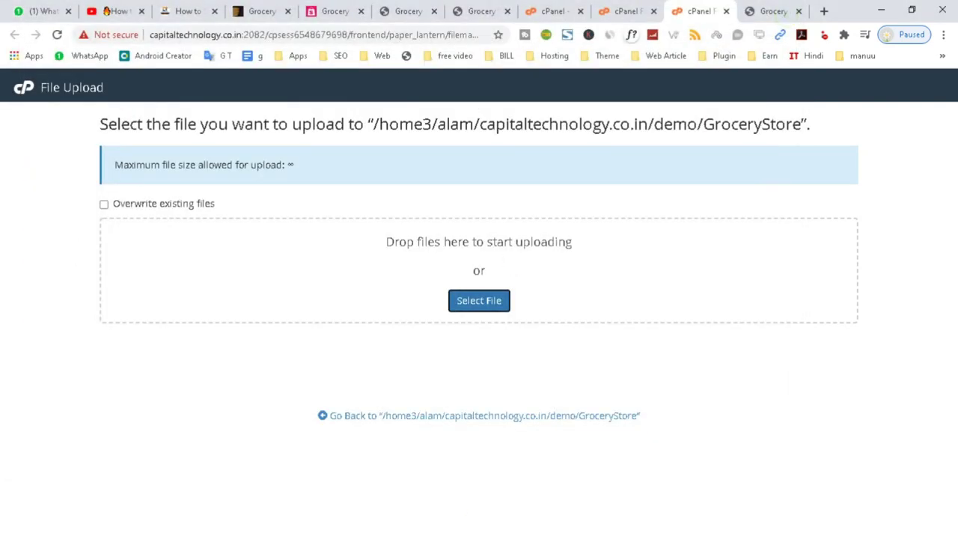
- Drag grocery_quick_start_files.zip from Explorer's Grocery_files onto the upload page, then close that page
left_click(570, 536)
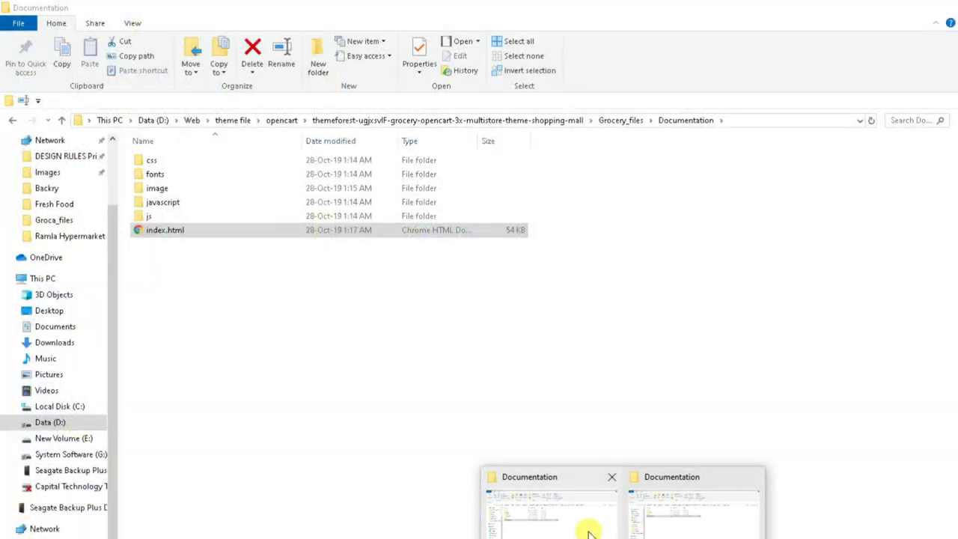
left_click(374, 120)
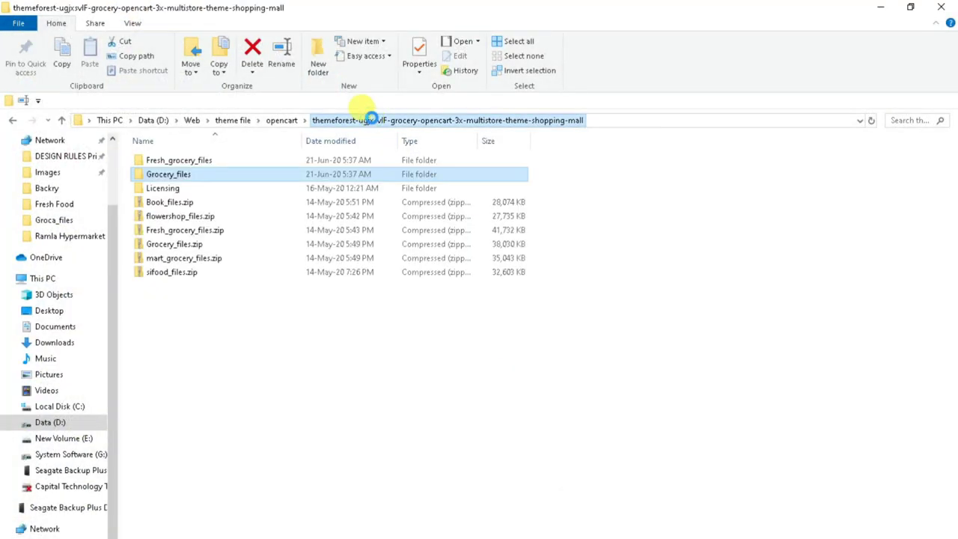
double_click(197, 174)
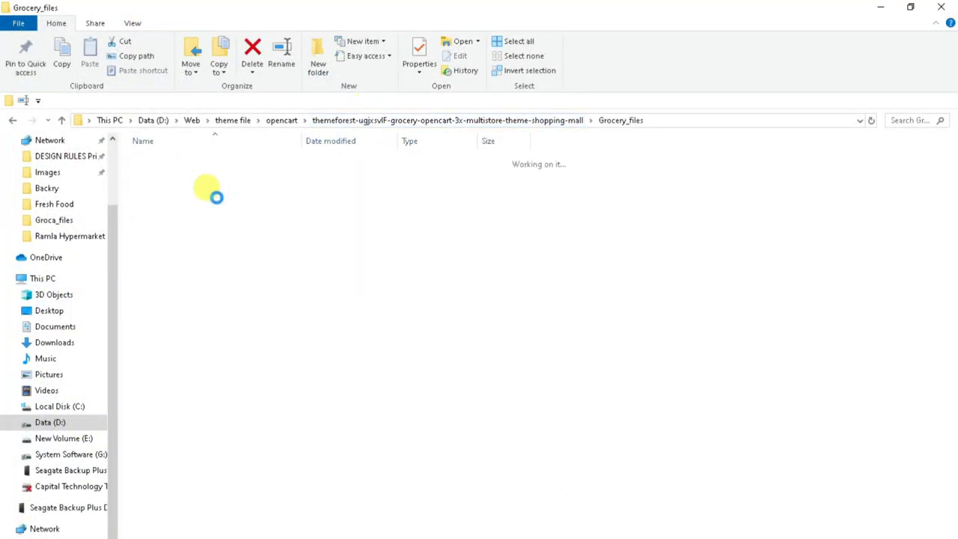
left_click(203, 187)
left_click_drag(171, 188, 475, 272)
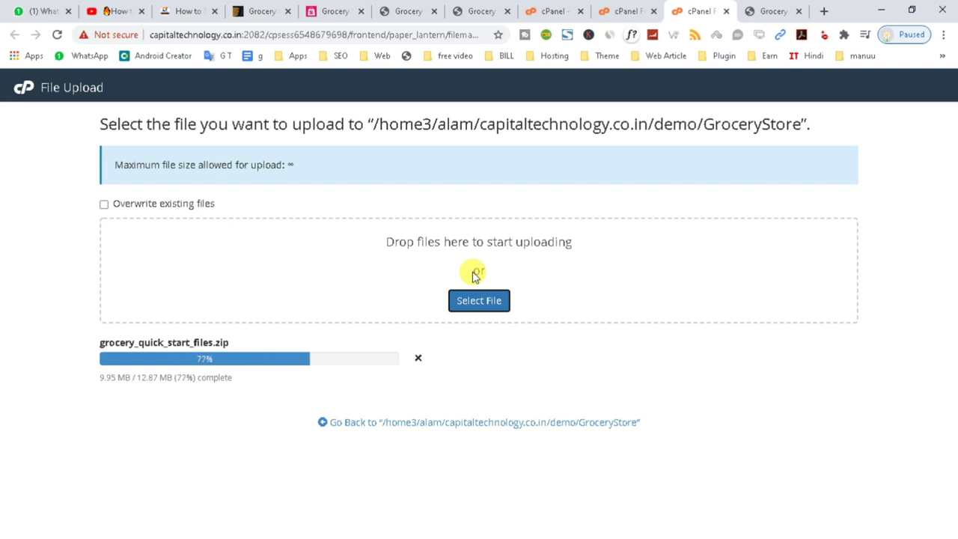
key("ctrl+w")
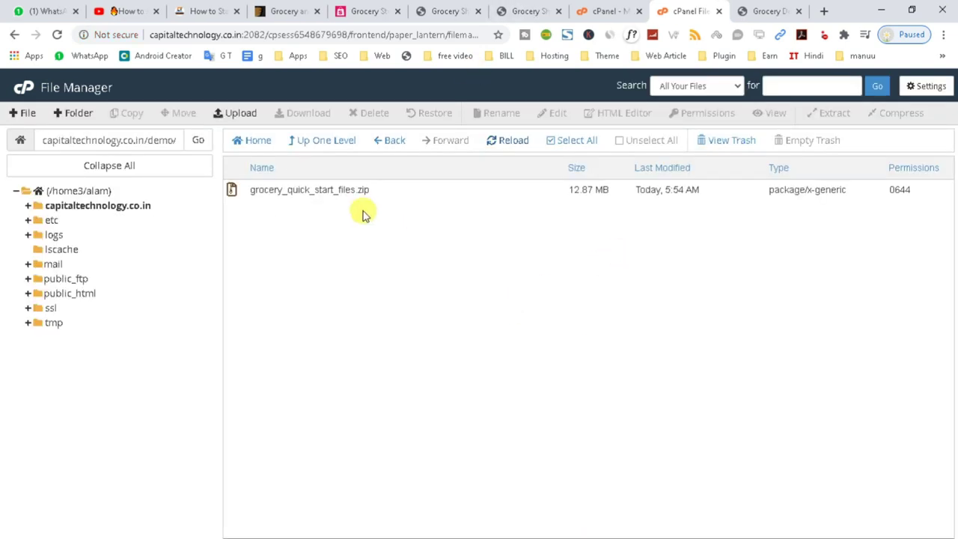
- Extract grocery_quick_start_files.zip into GroceryStore, refresh the listing, and copy the folder path
left_click(500, 142)
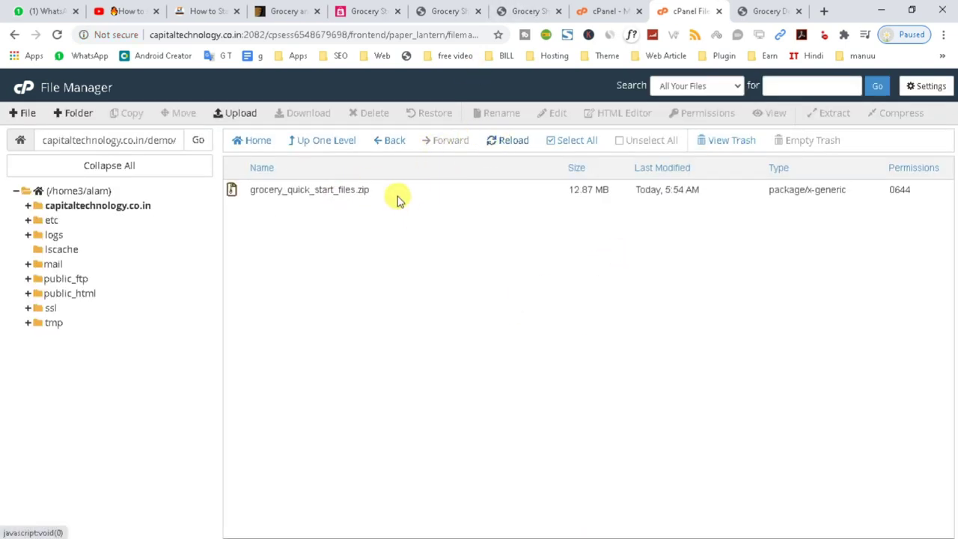
left_click(395, 193)
right_click(397, 193)
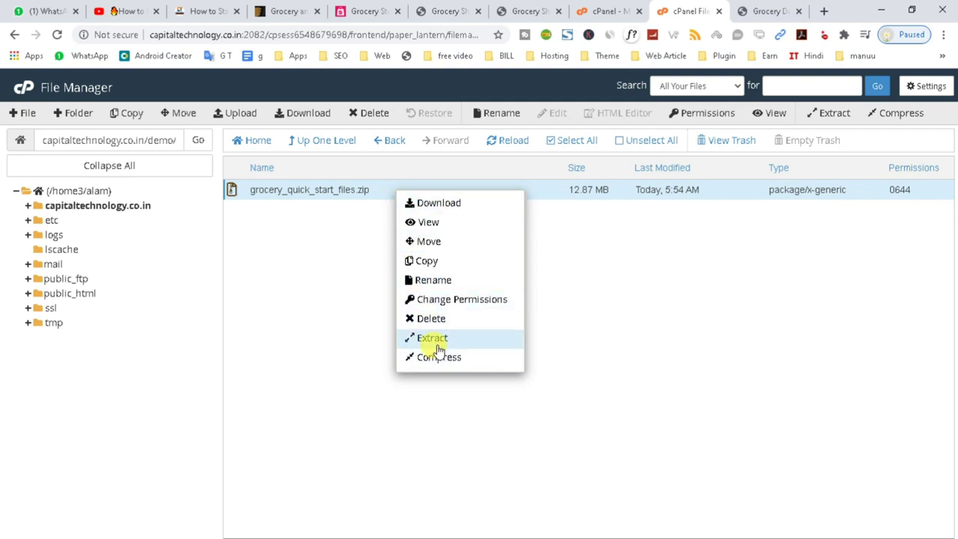
left_click(430, 337)
left_click(558, 367)
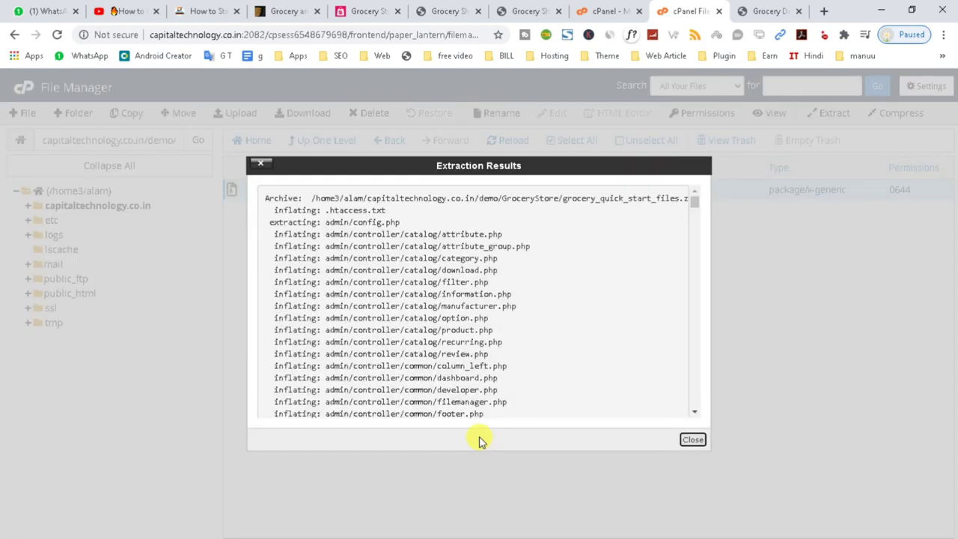
left_click(693, 441)
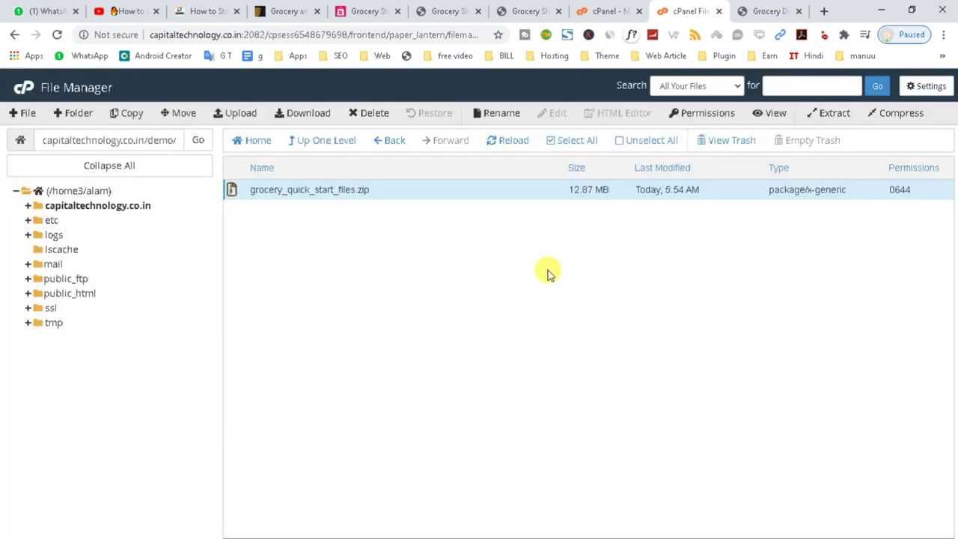
left_click(500, 143)
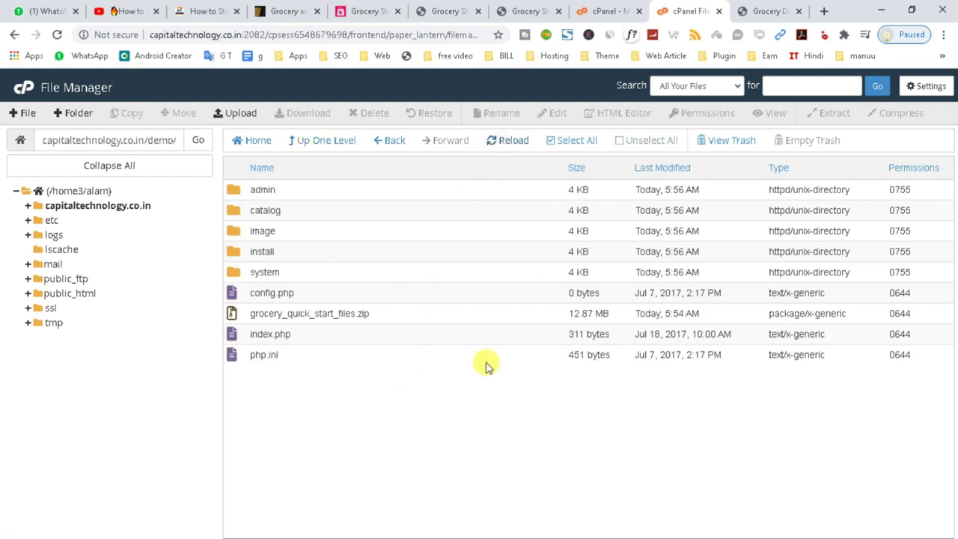
left_click(399, 318)
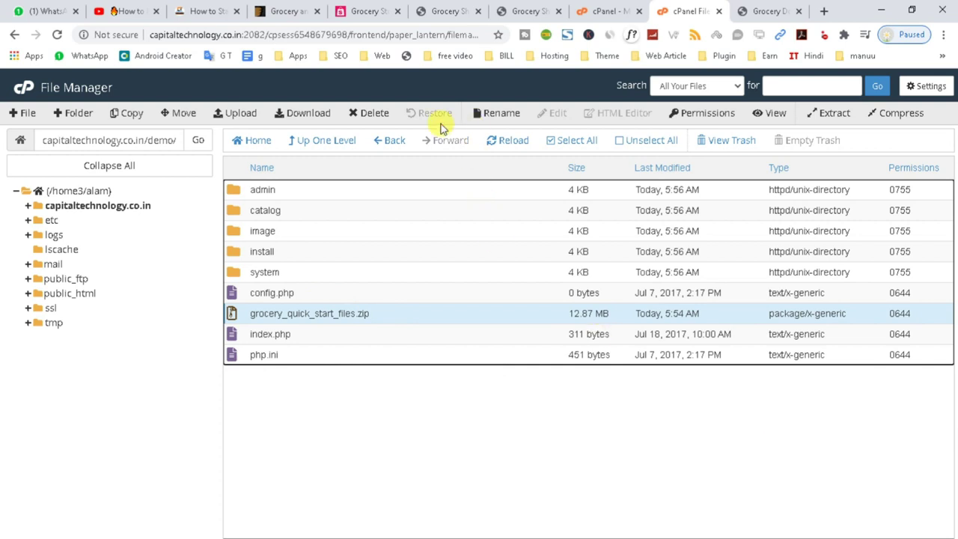
triple_click(152, 141)
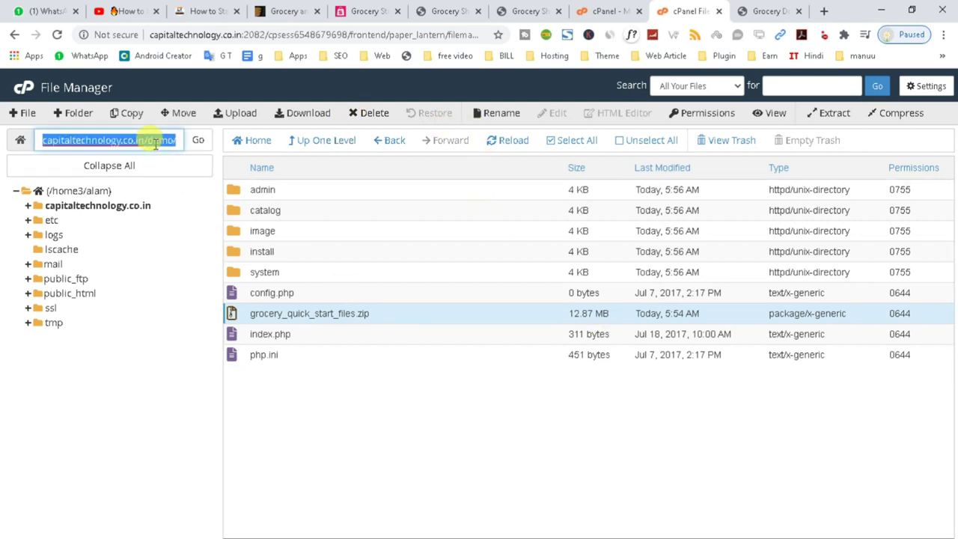
- Paste the demo/GroceryStore address into a browser tab and load the OpenCart installer
left_click(783, 9)
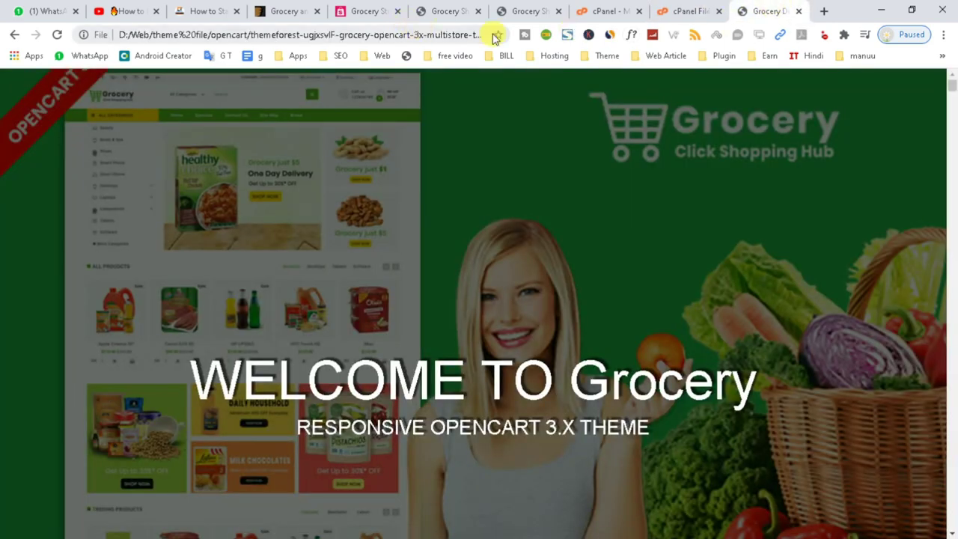
left_click(351, 36)
type("capitaltechnology.co.in/demo/GroceryStore")
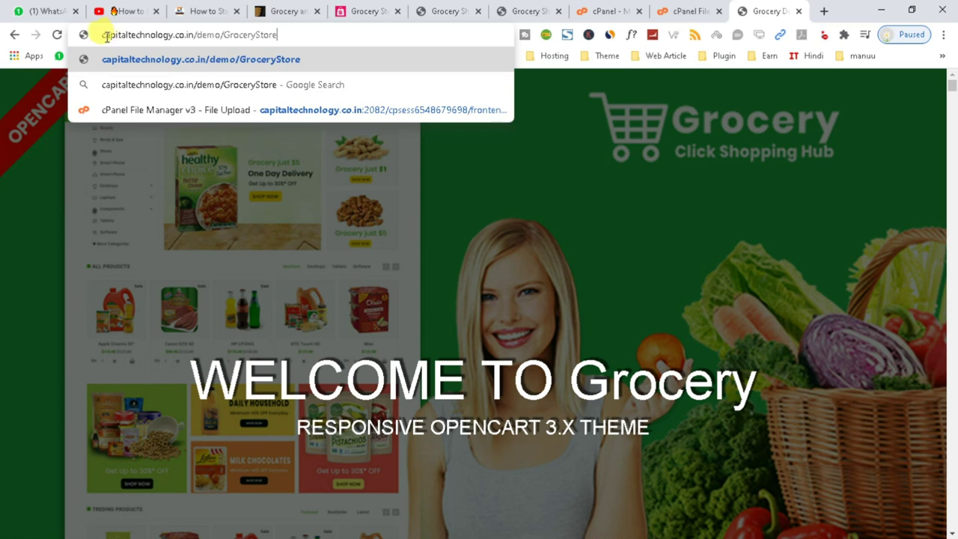
left_click_drag(103, 34, 279, 36)
key("Return")
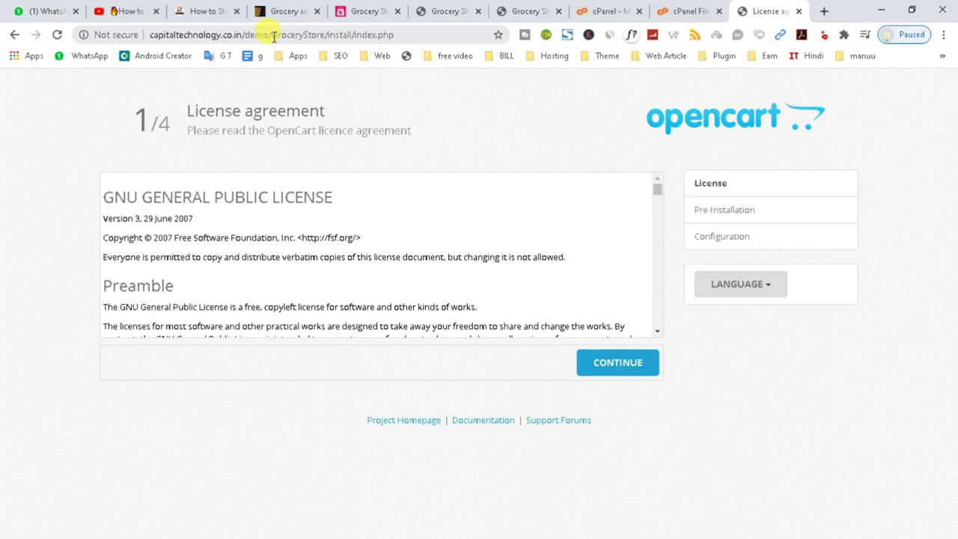
- Accept the licence, pass the pre-installation checks to Configuration, then return to File Manager
left_click(622, 365)
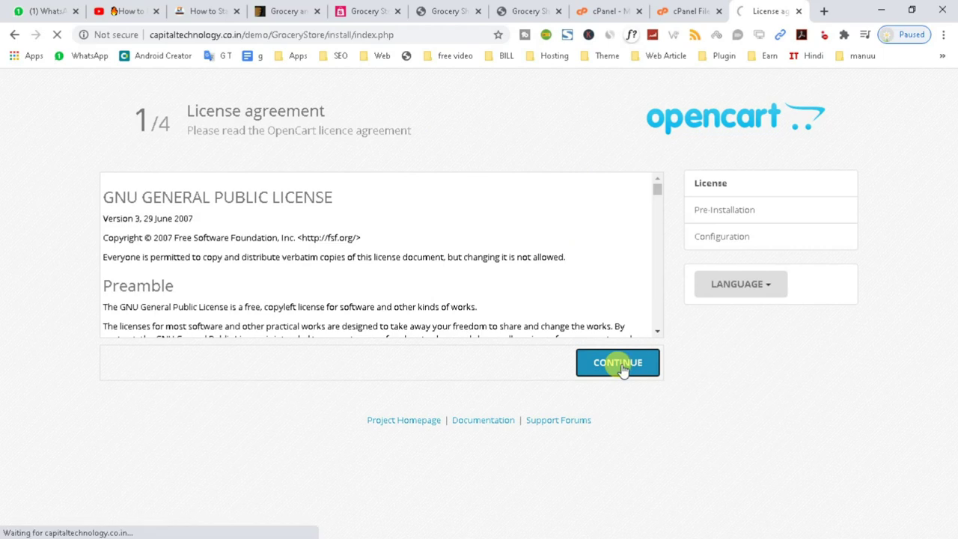
scroll(487, 325, "down", 12)
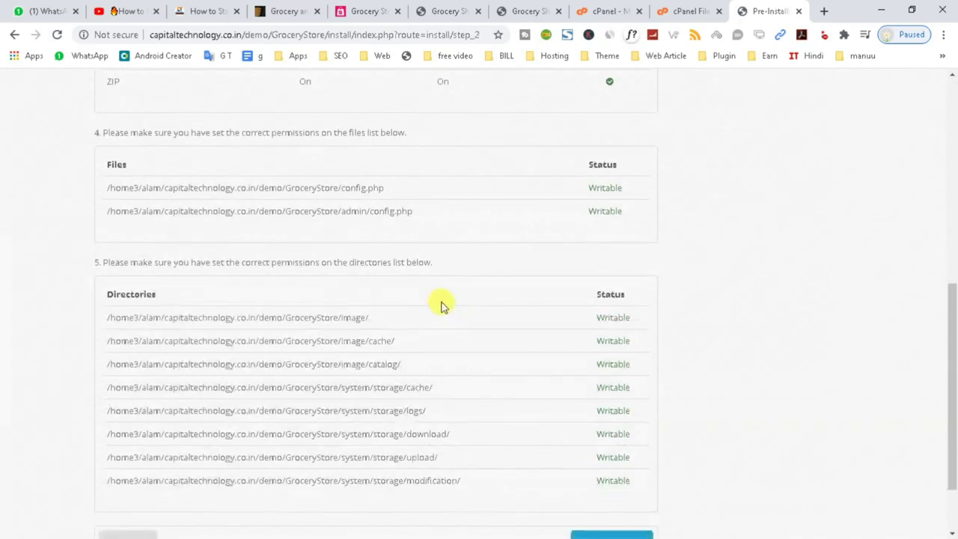
scroll(488, 325, "up", 12)
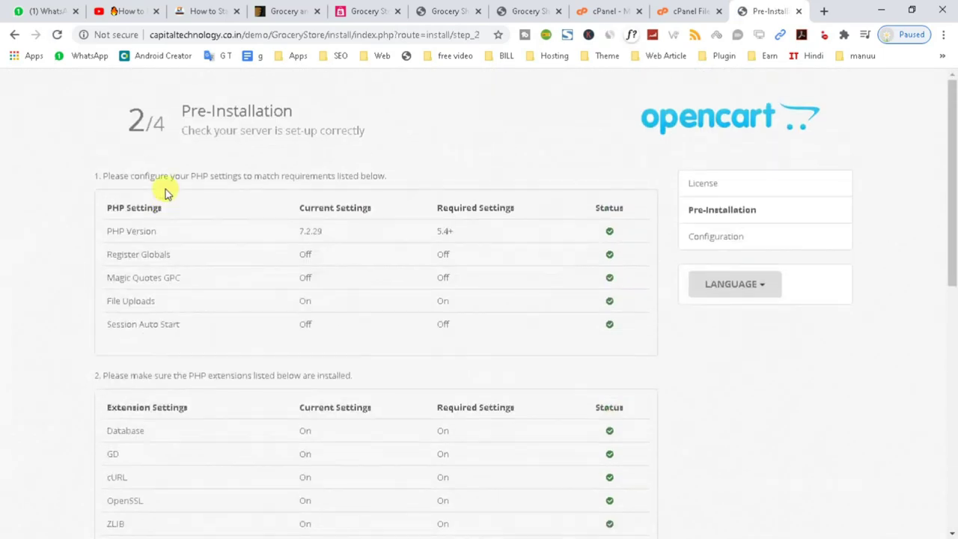
left_click_drag(90, 175, 439, 175)
scroll(117, 385, "down", 10)
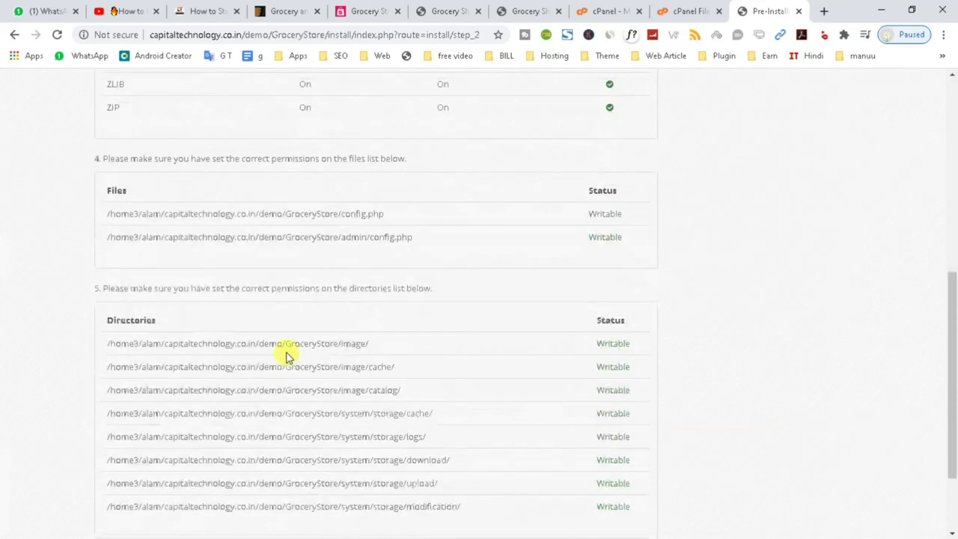
scroll(760, 526, "up", 2)
scroll(706, 494, "down", 2)
left_click(618, 465)
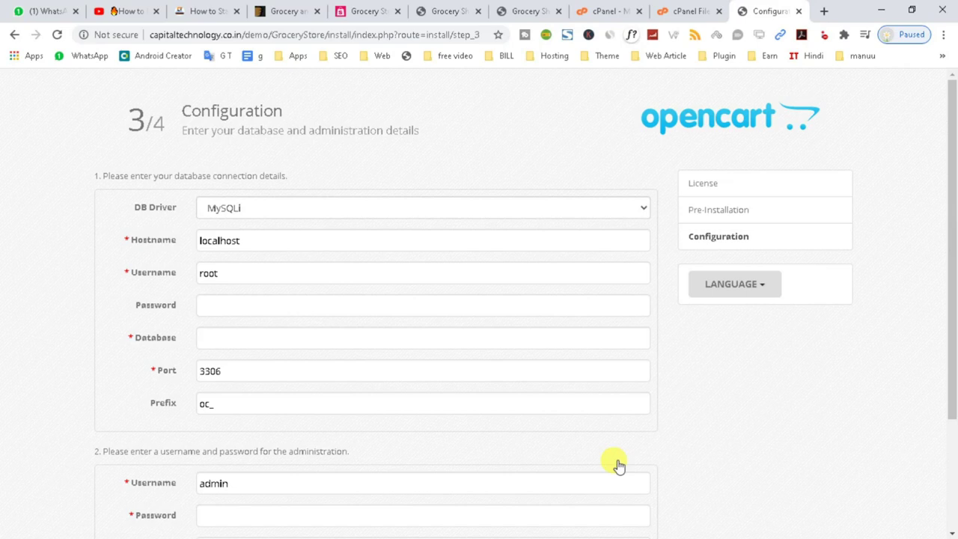
scroll(614, 461, "down", 2)
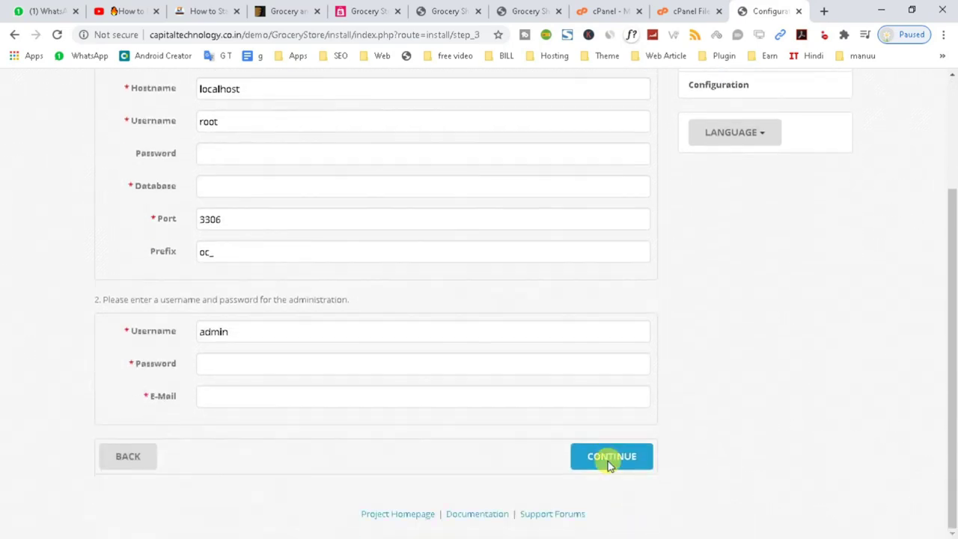
left_click(610, 464)
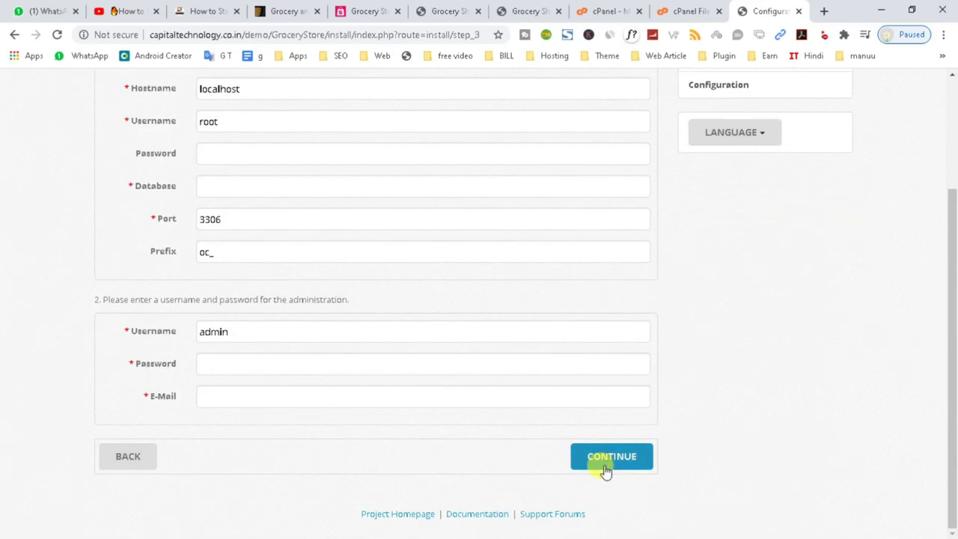
left_click(689, 9)
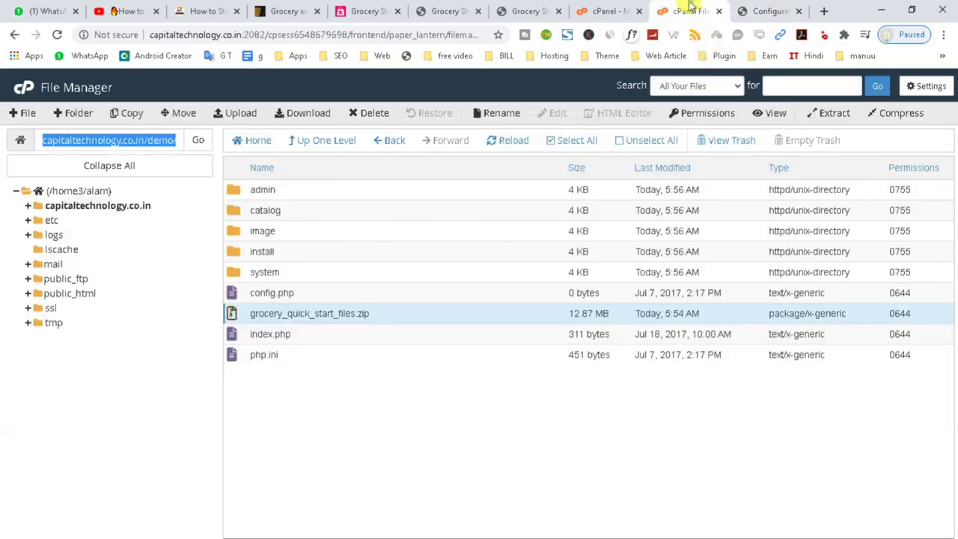
- Open cPanel's MySQL Databases management page
left_click(608, 11)
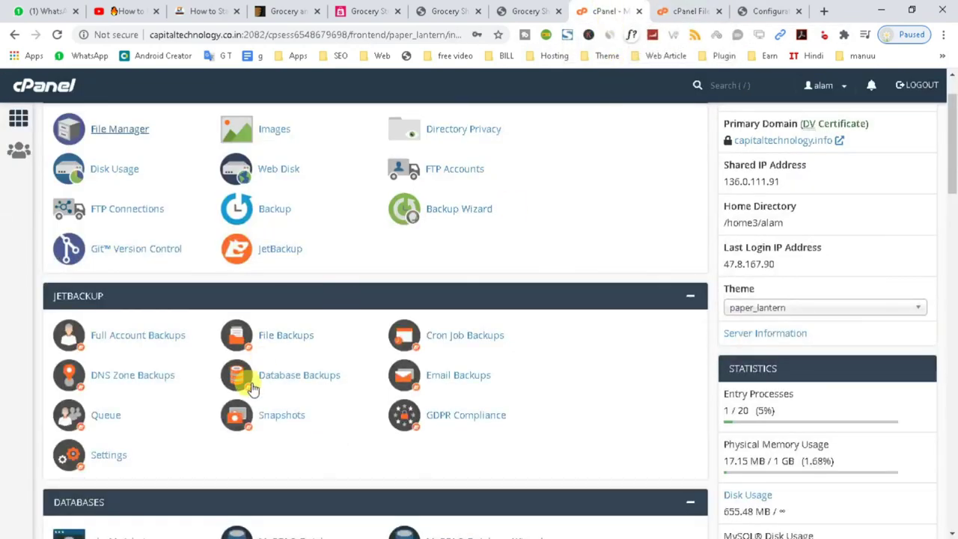
scroll(239, 378, "down", 3)
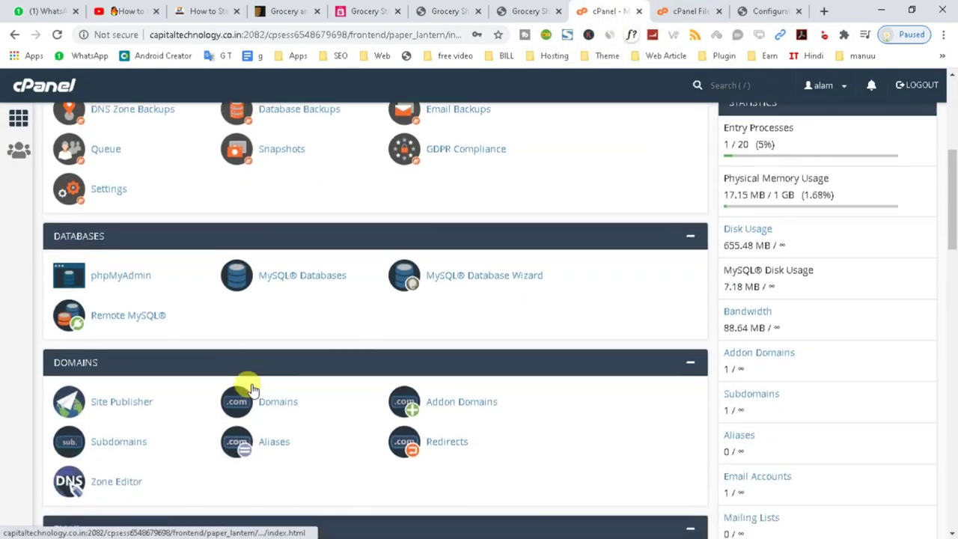
left_click(313, 279)
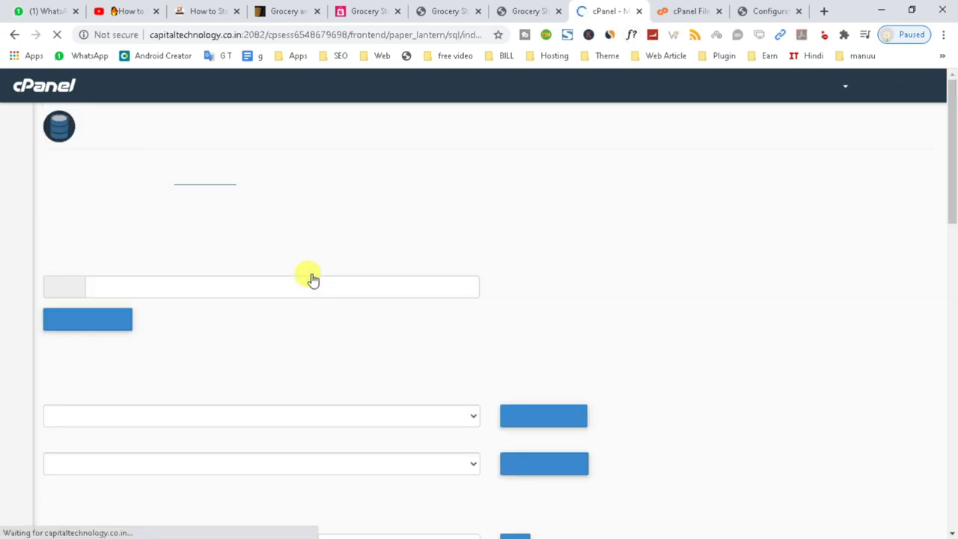
scroll(374, 326, "down", 3)
scroll(337, 352, "down", 2)
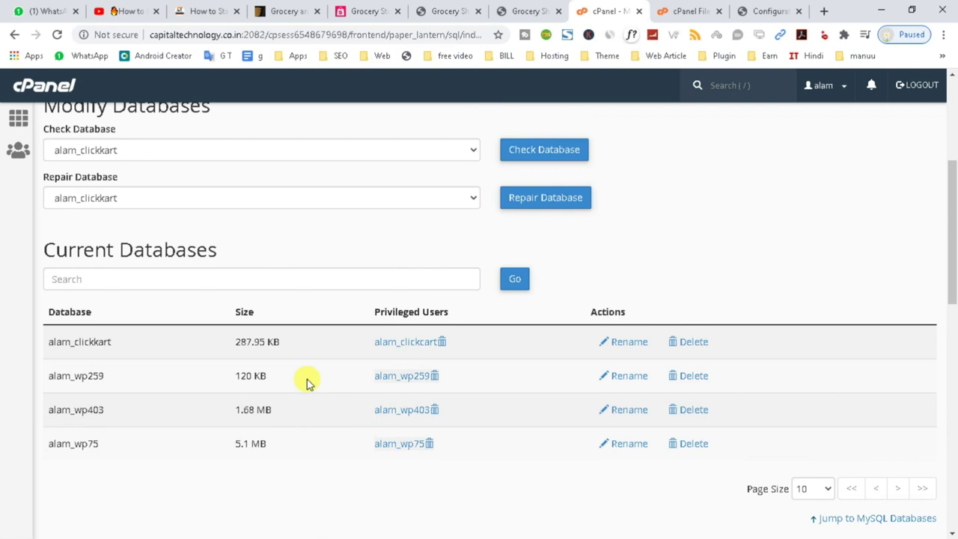
scroll(307, 382, "up", 3)
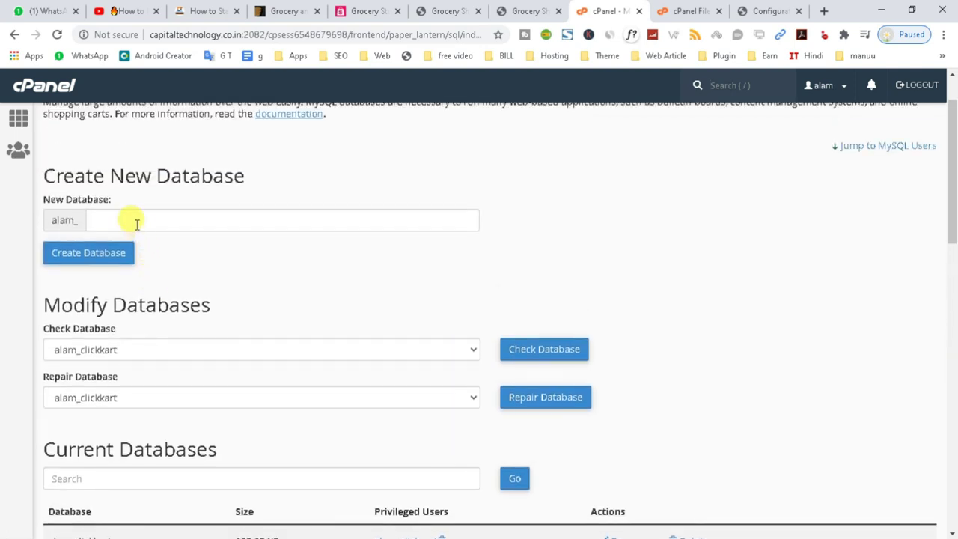
- Copy 'GroceryStore' from the installer address and create a MySQL database with that name
left_click(749, 12)
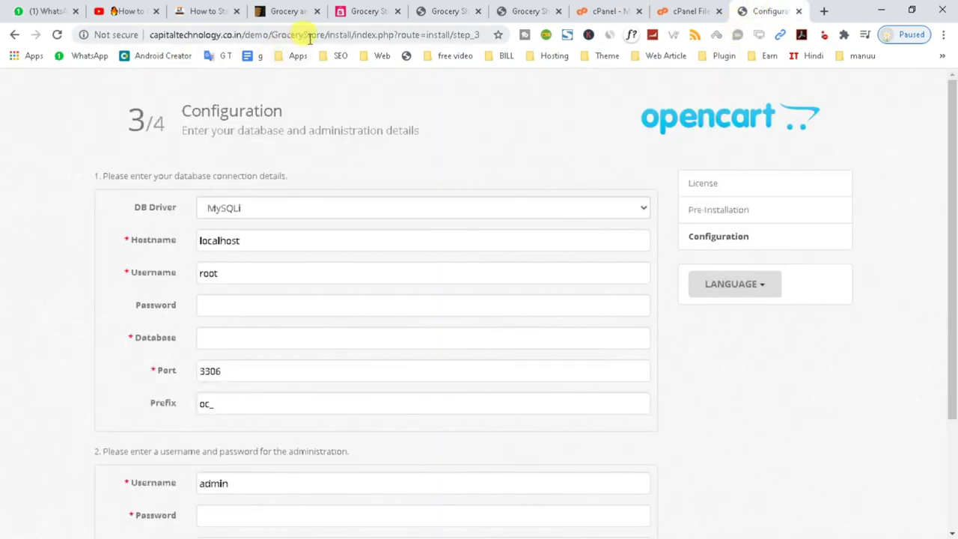
left_click_drag(324, 35, 271, 35)
key("ctrl+c")
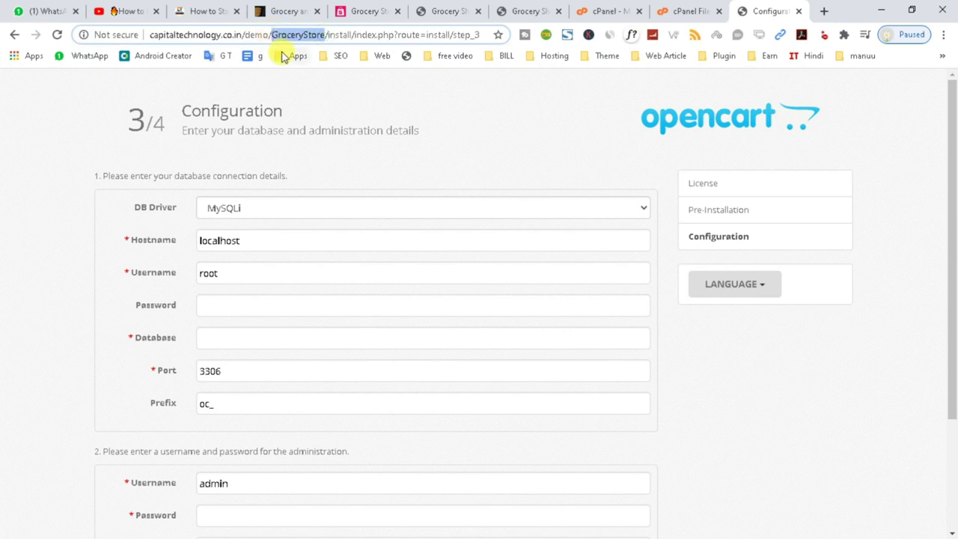
left_click(685, 11)
left_click(633, 11)
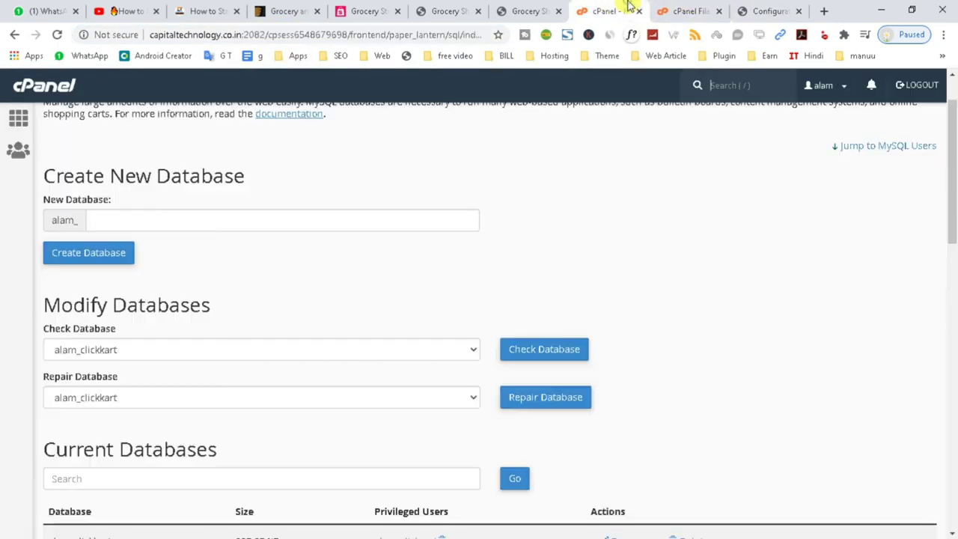
left_click(100, 219)
key("ctrl+v")
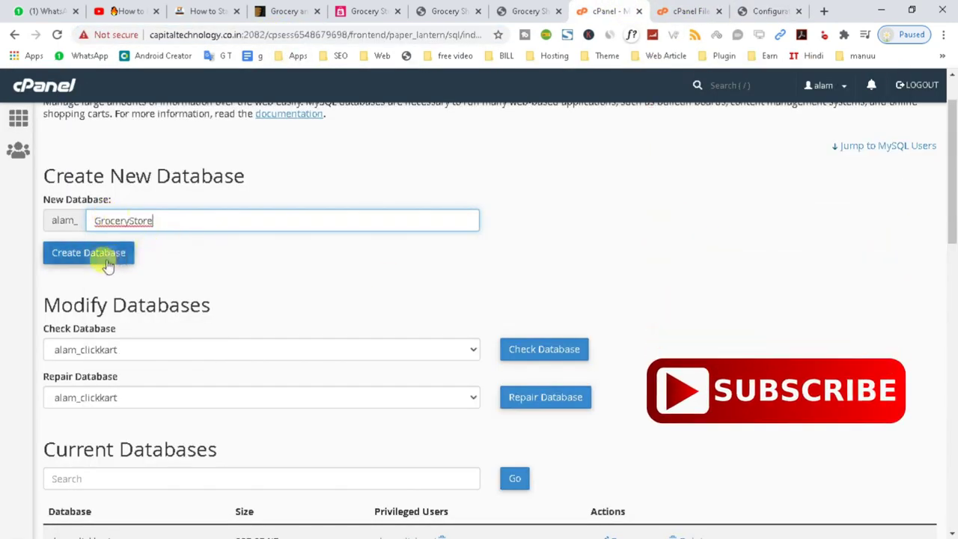
left_click(104, 260)
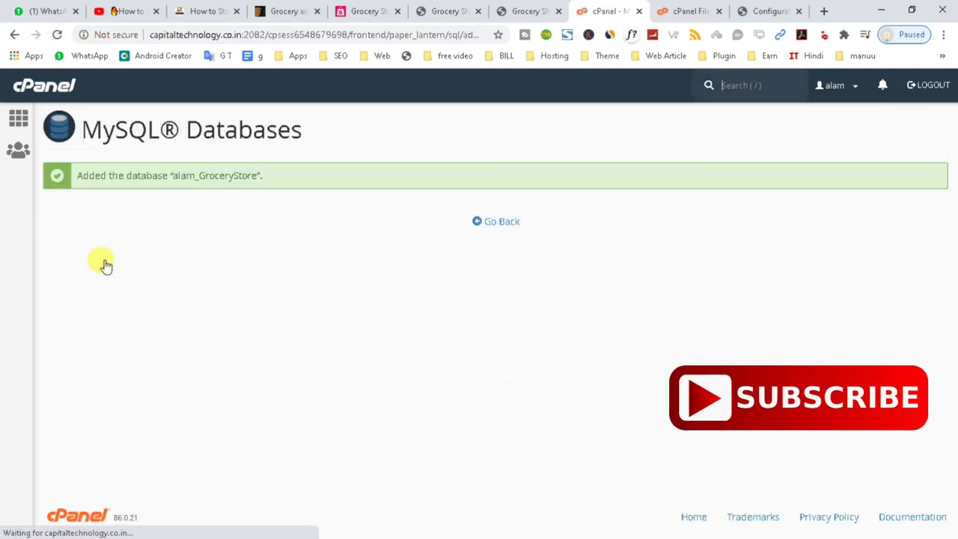
left_click(500, 222)
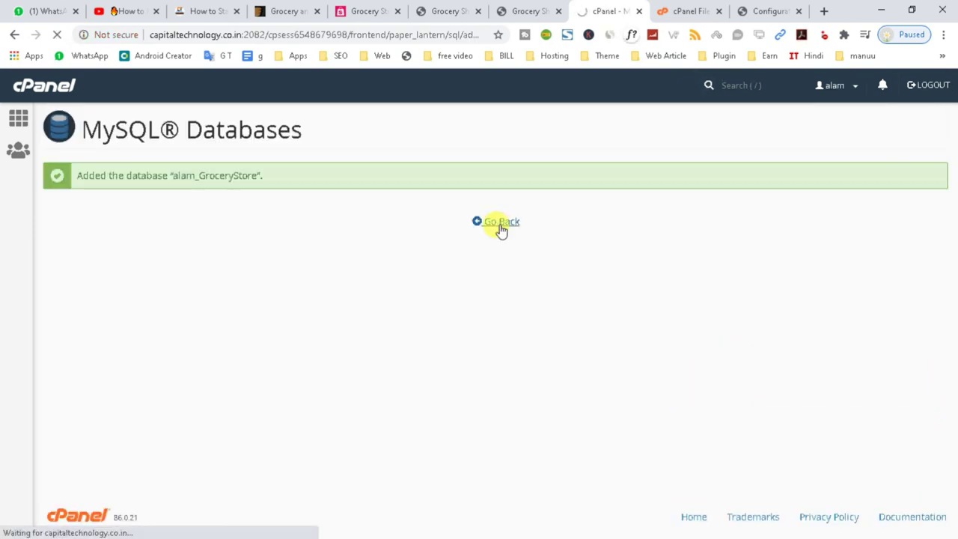
scroll(500, 230, "down", 8)
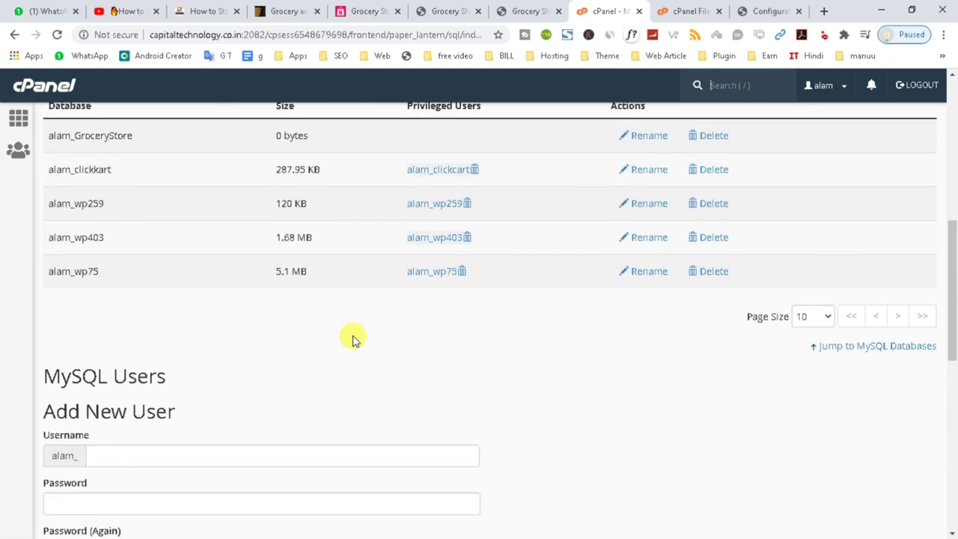
- Create the MySQL user GroceryStore with a confirmed password
scroll(262, 404, "down", 1)
left_click(137, 265)
type("GroceryStore")
left_click(118, 310)
type("************")
left_click(58, 358)
type("************")
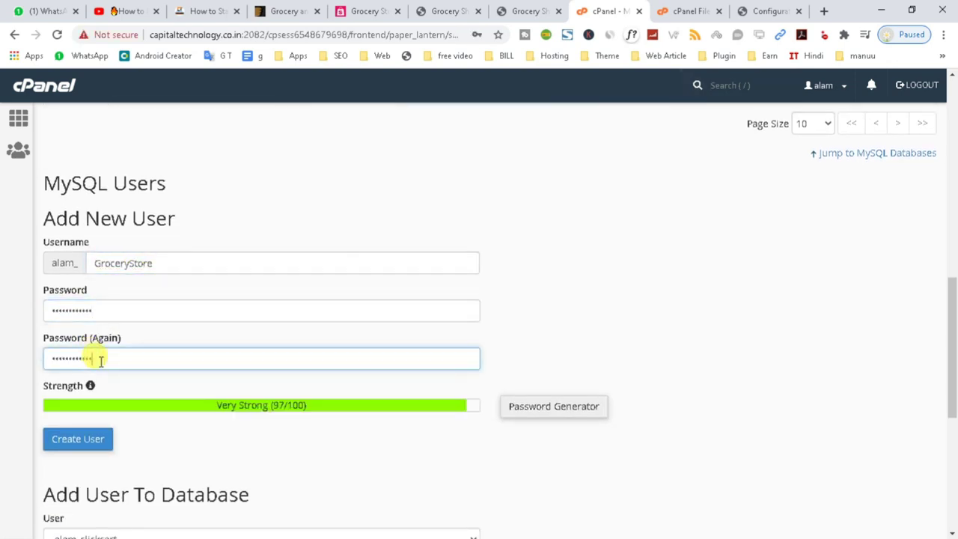
left_click(93, 443)
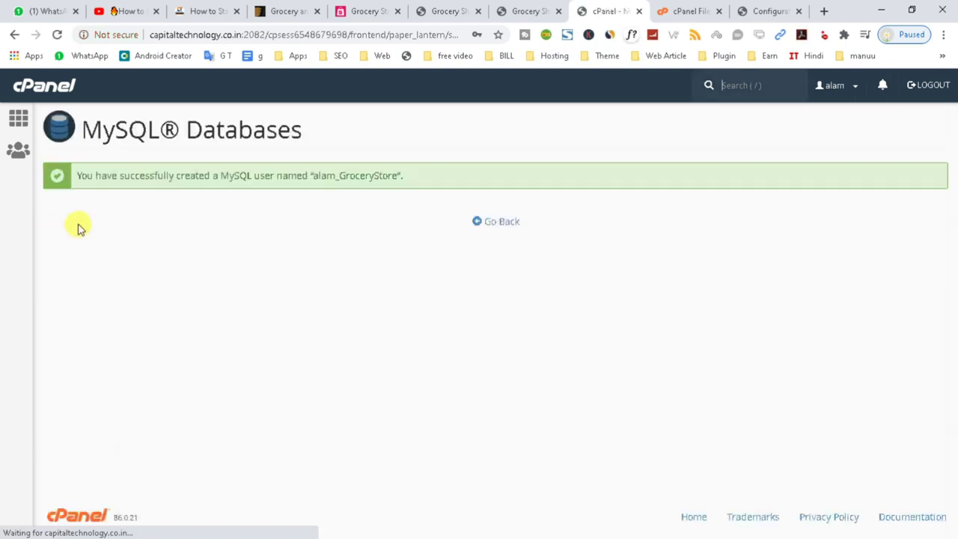
- Add user alam_GroceryStore to the alam_GroceryStore database
left_click(492, 225)
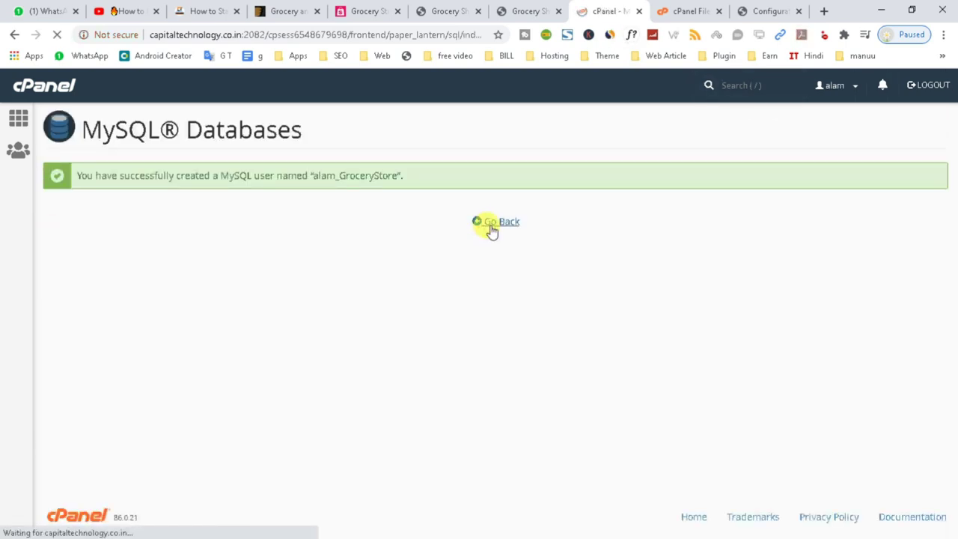
scroll(186, 317, "down", 5)
left_click_drag(48, 277, 152, 279)
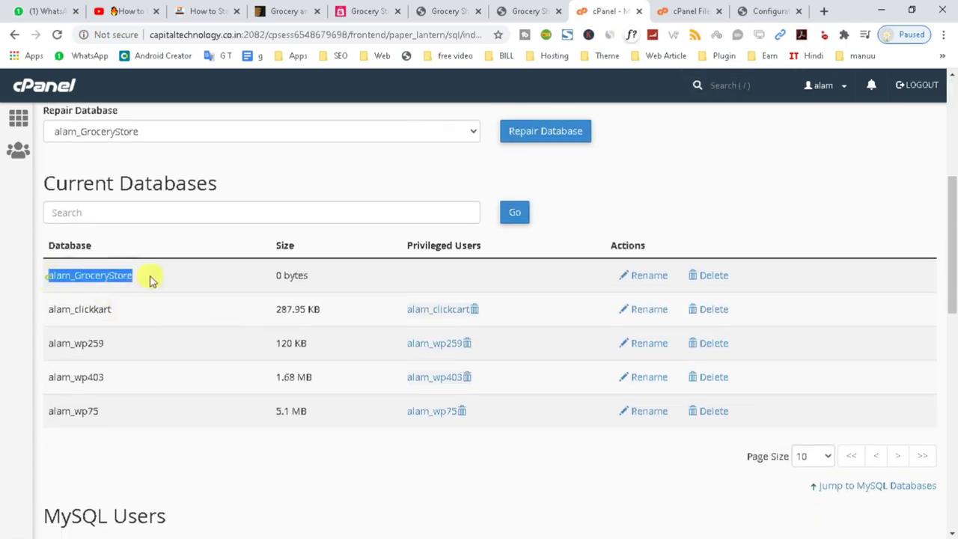
scroll(229, 336, "down", 10)
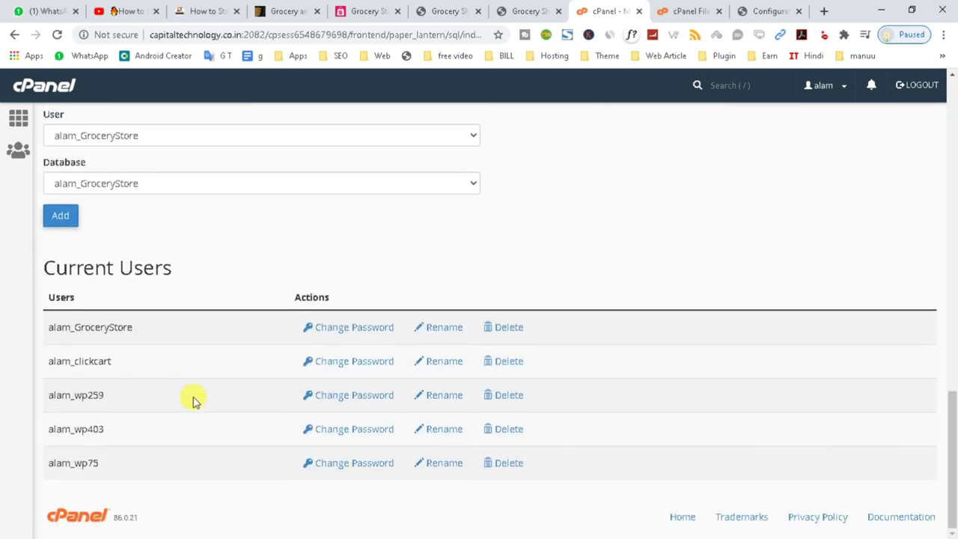
left_click_drag(50, 329, 146, 332)
scroll(145, 336, "up", 3)
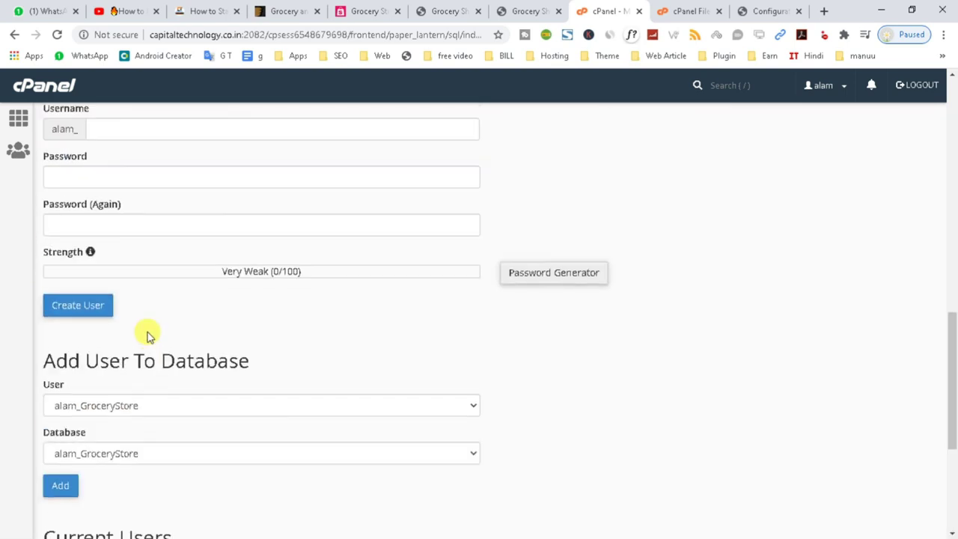
scroll(140, 360, "down", 1)
left_click(60, 416)
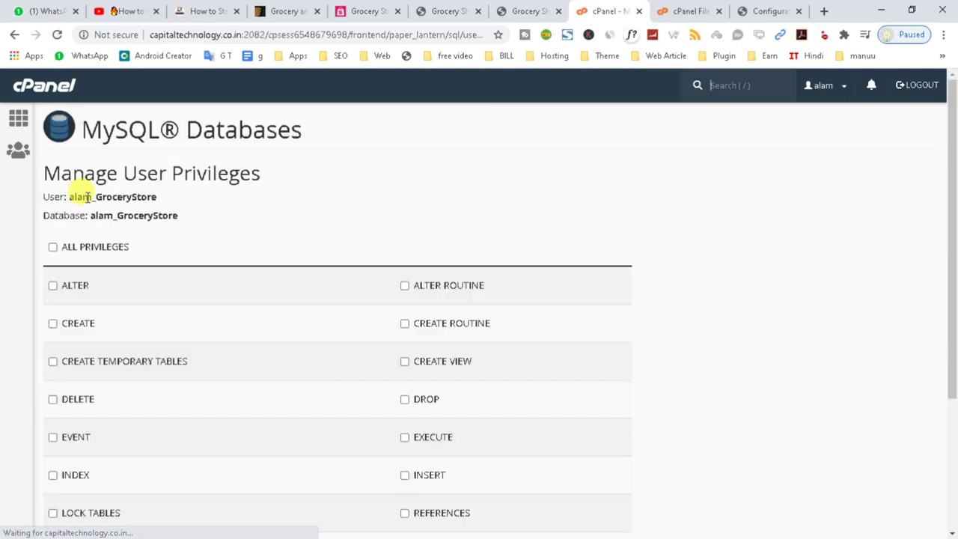
- Grant the user ALL PRIVILEGES on the database and save the changes
left_click(52, 248)
scroll(120, 434, "down", 3)
scroll(87, 507, "up", 1)
left_click(85, 510)
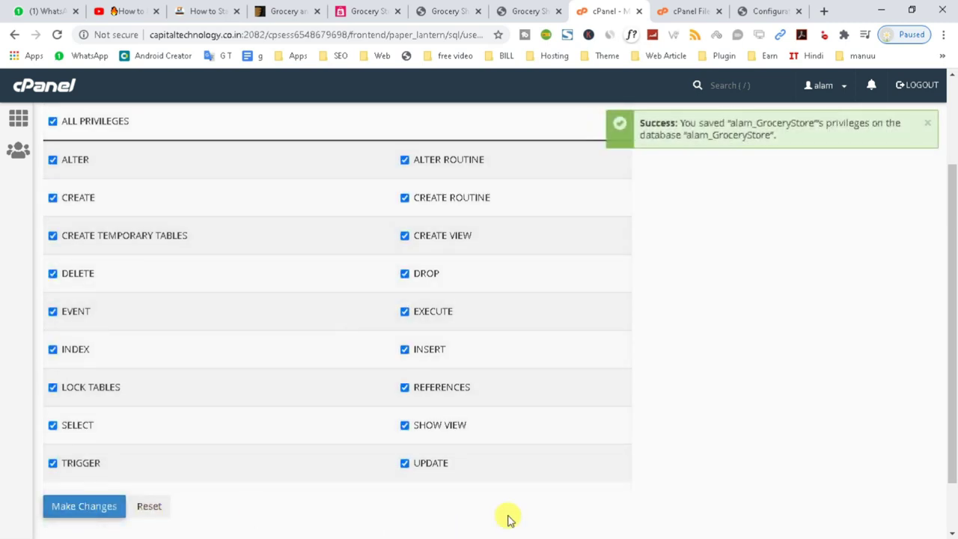
scroll(524, 299, "down", 2)
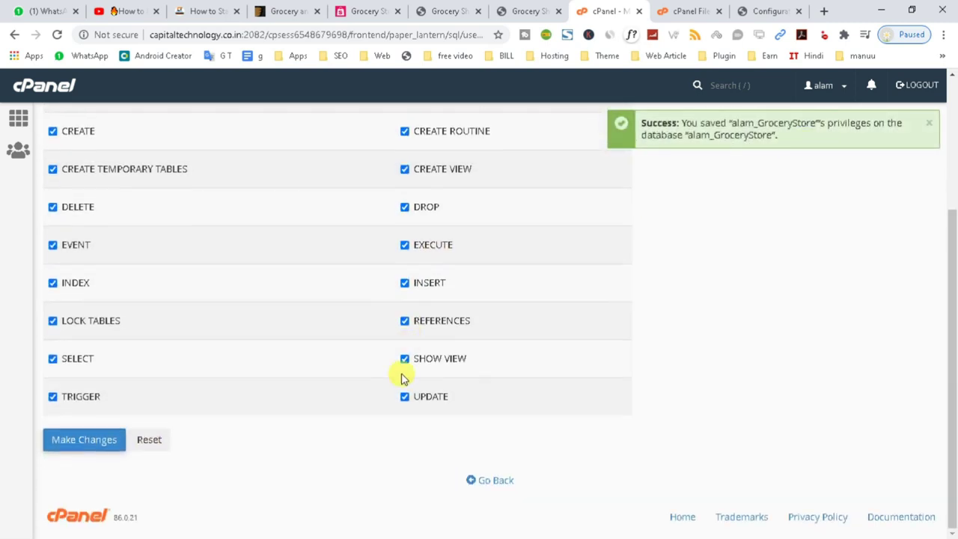
left_click(482, 488)
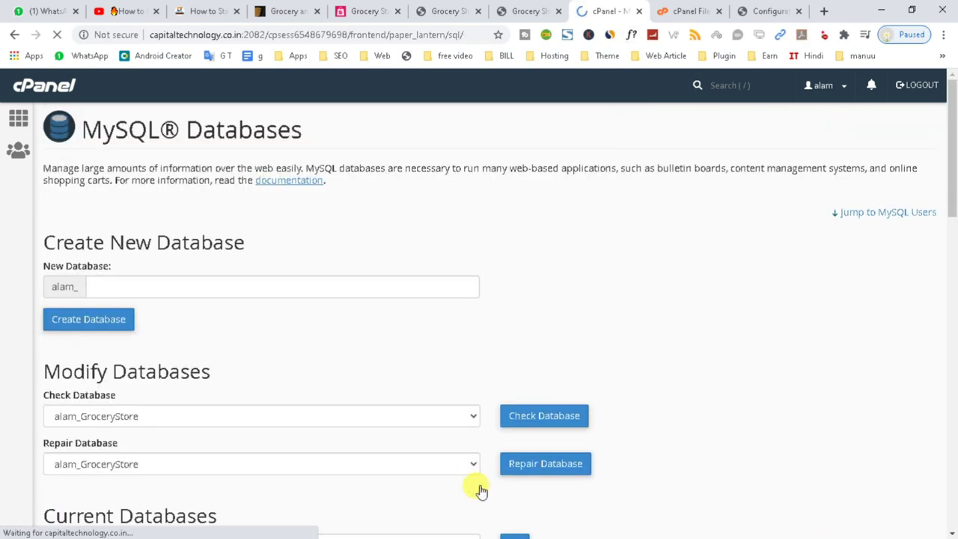
- Copy the alam_GroceryStore database and user names for the OpenCart form
scroll(202, 311, "down", 4)
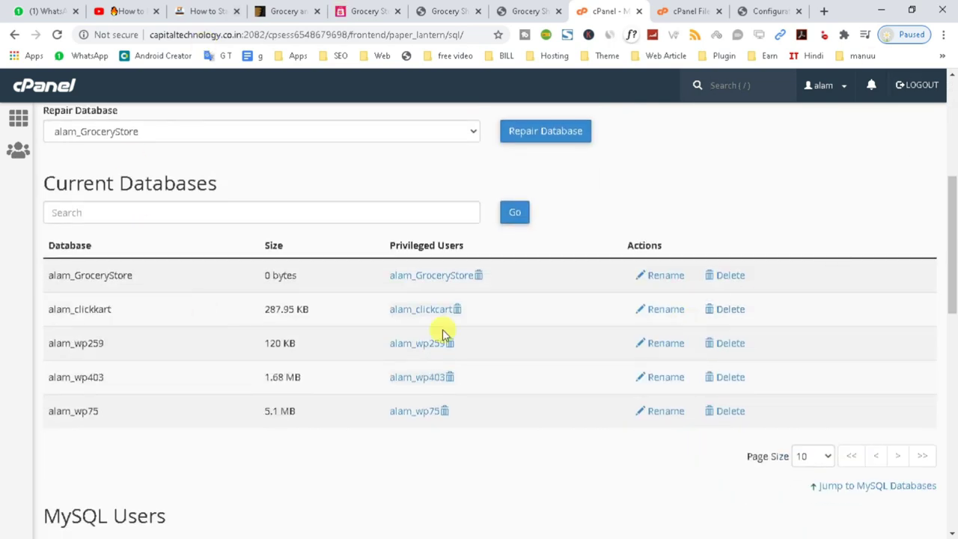
double_click(72, 275)
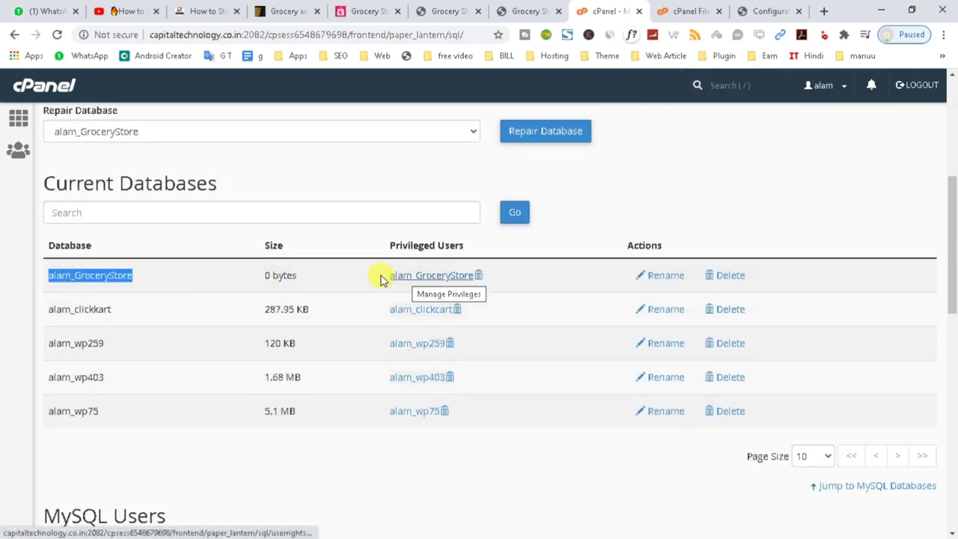
left_click_drag(380, 275, 453, 275)
key("ctrl+c")
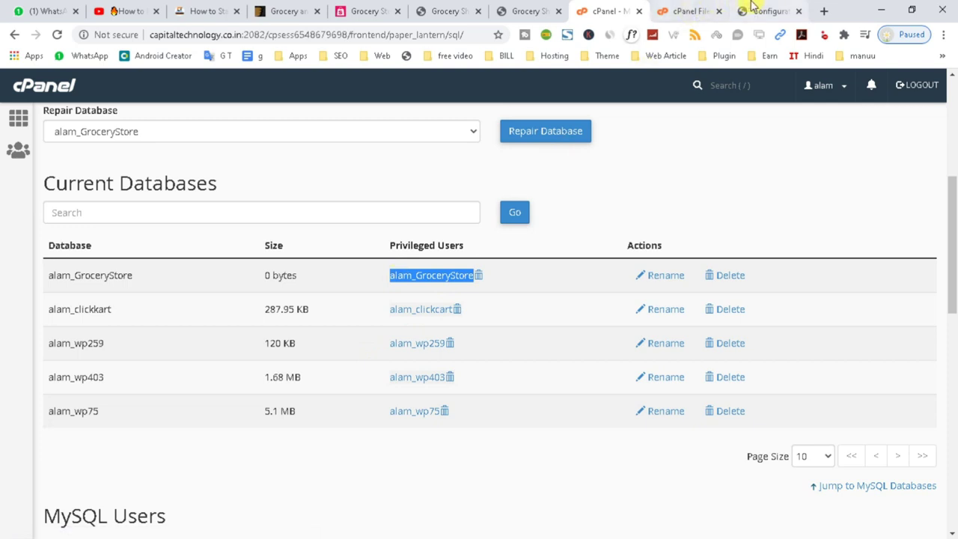
left_click(760, 8)
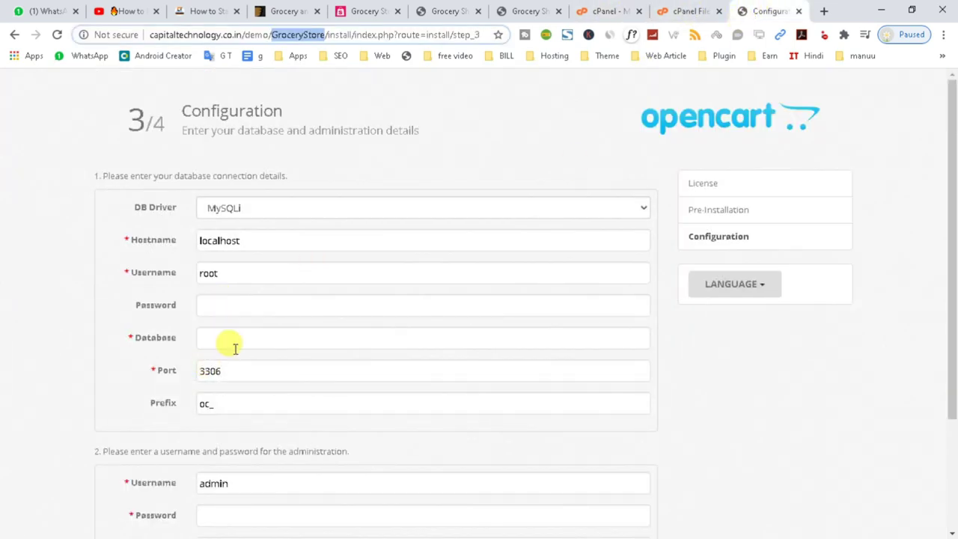
- Replace root with alam_GroceryStore as both the DB username and the database name
left_click(218, 307)
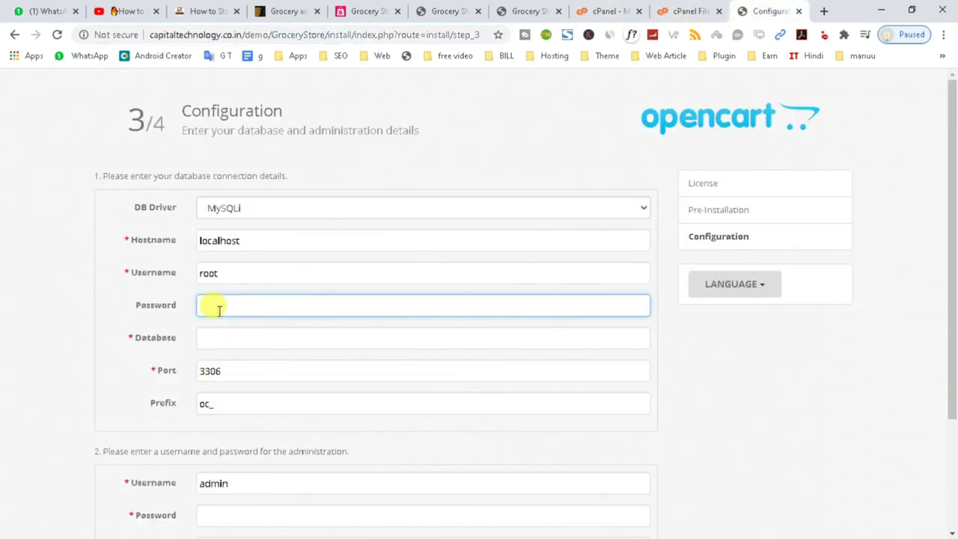
left_click(242, 272)
key("ctrl+a")
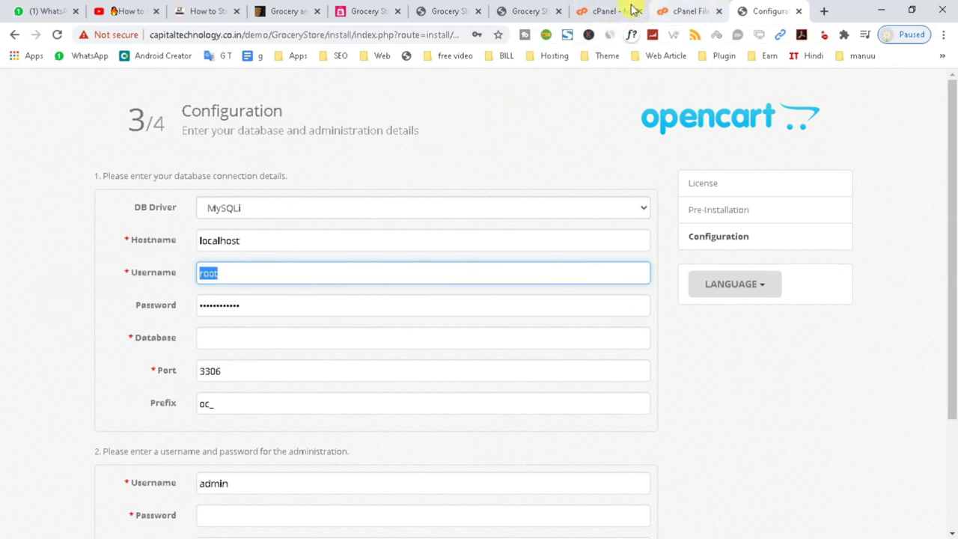
left_click(599, 7)
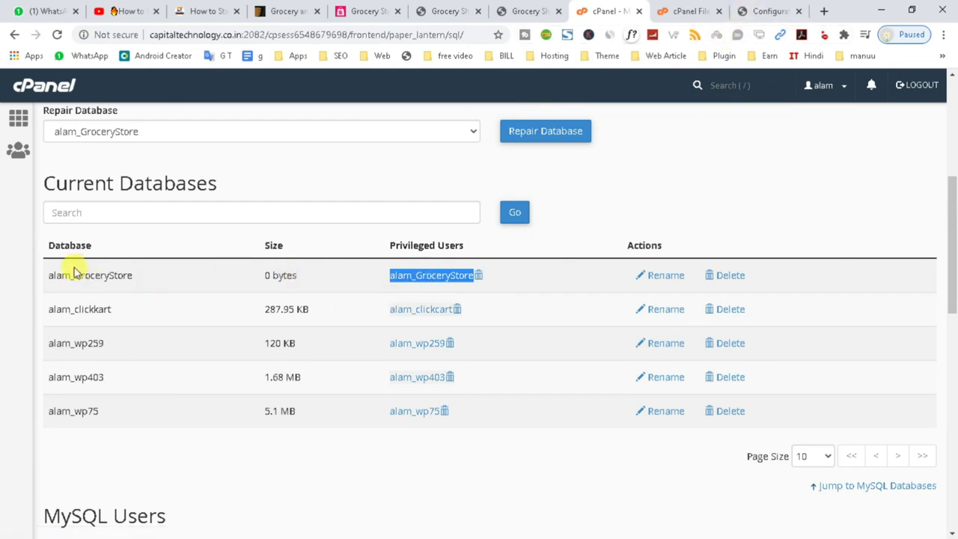
left_click(766, 10)
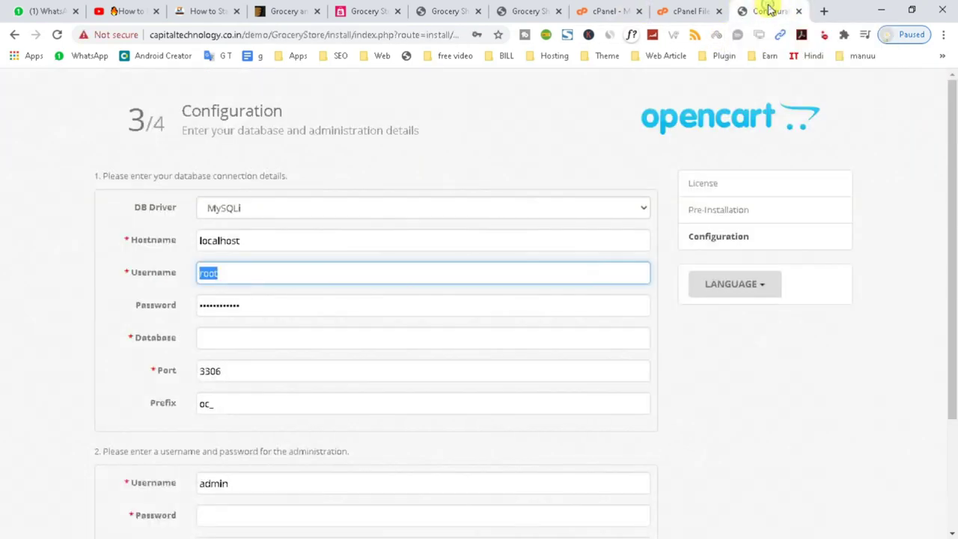
key("ctrl+v")
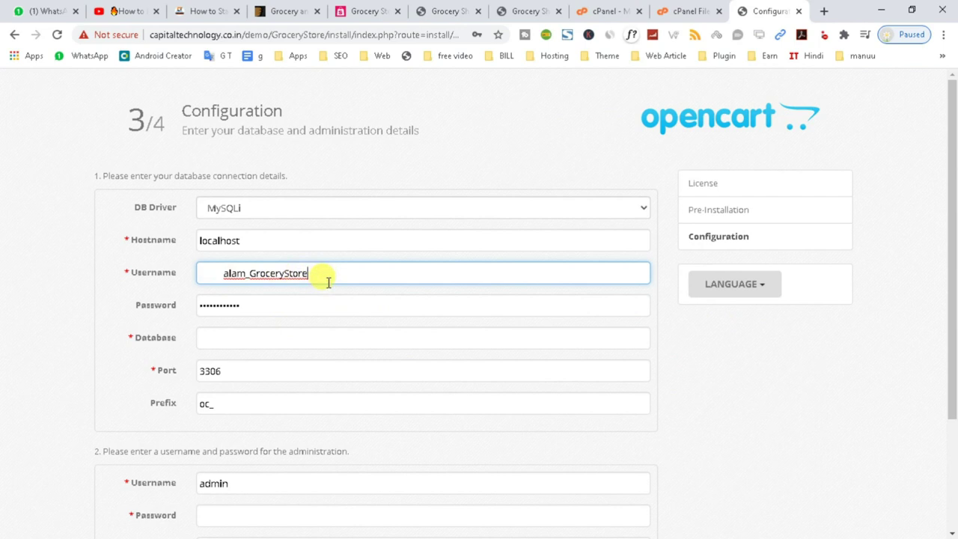
left_click(223, 273)
key("BackSpace")
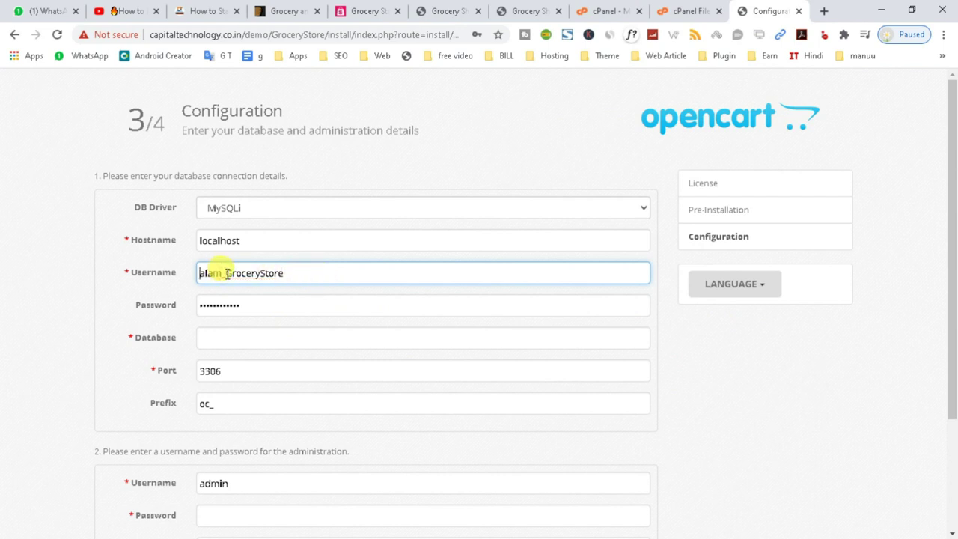
key("ctrl+a")
key("ctrl+c")
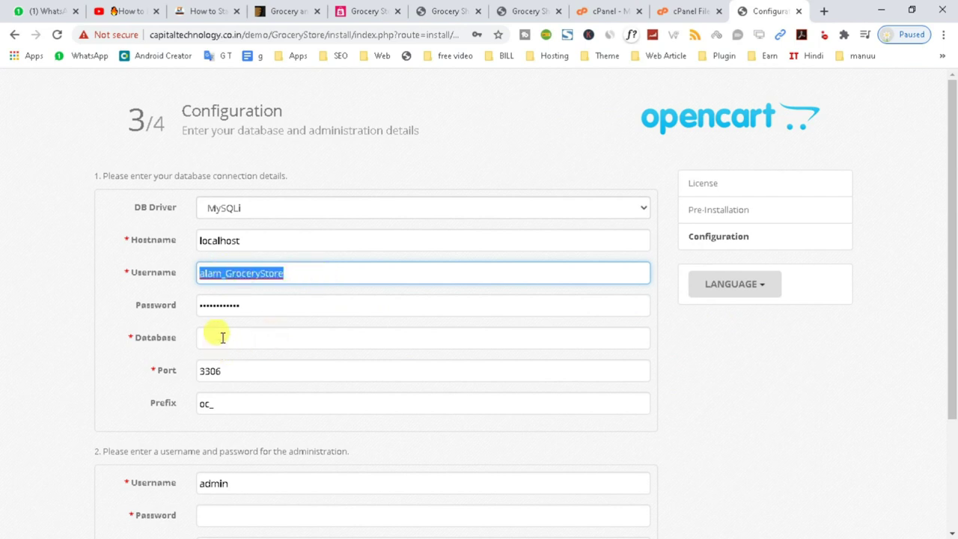
left_click(218, 338)
key("ctrl+v")
left_click(64, 363)
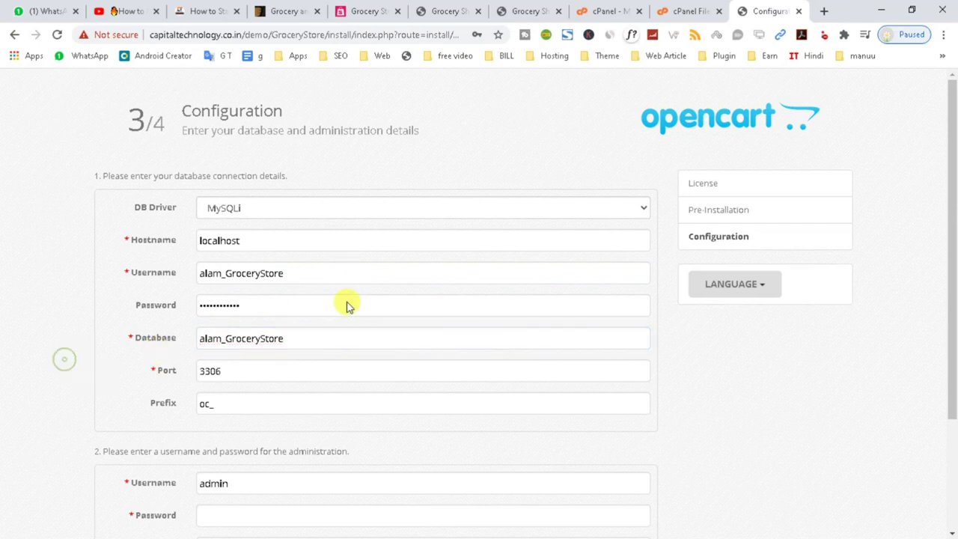
- Set the administrator username to 'admin' and fill in its password and e-mail
scroll(319, 376, "down", 2)
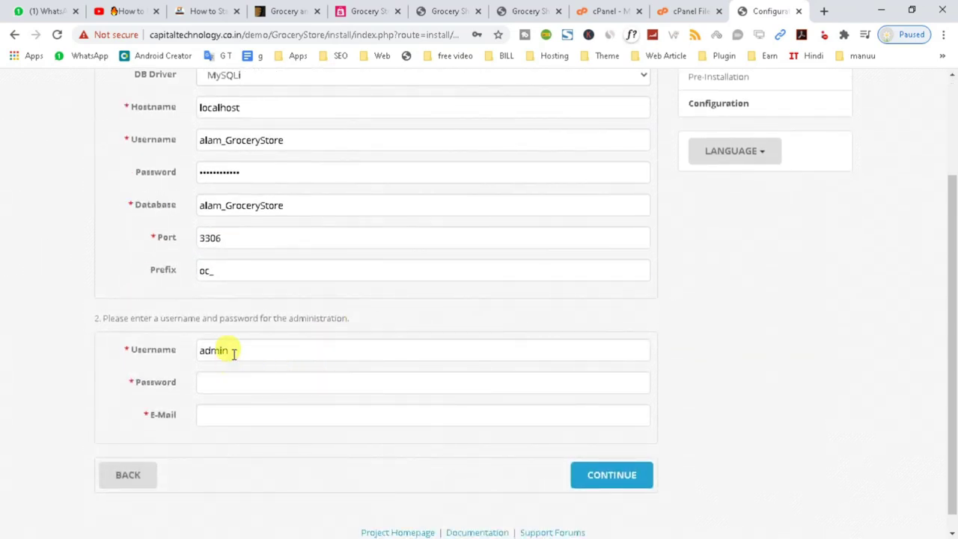
left_click_drag(232, 350, 109, 352)
left_click(293, 352)
double_click(214, 350)
left_click(222, 385)
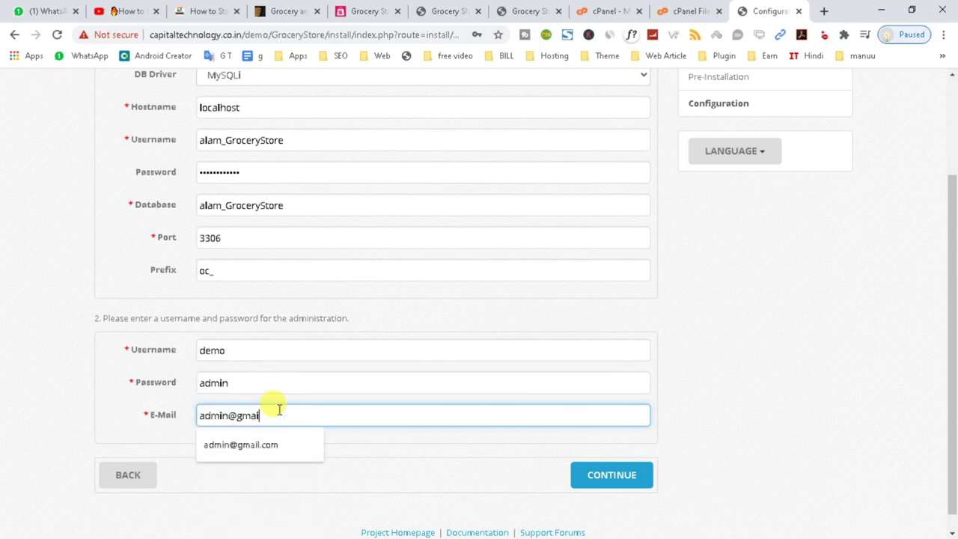
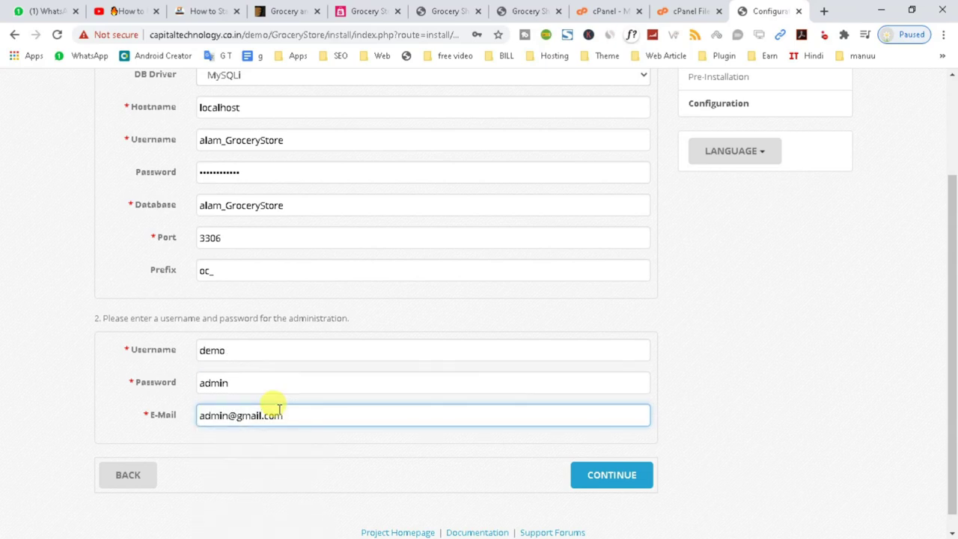
scroll(222, 469, "down", 1)
triple_click(246, 396)
double_click(233, 363)
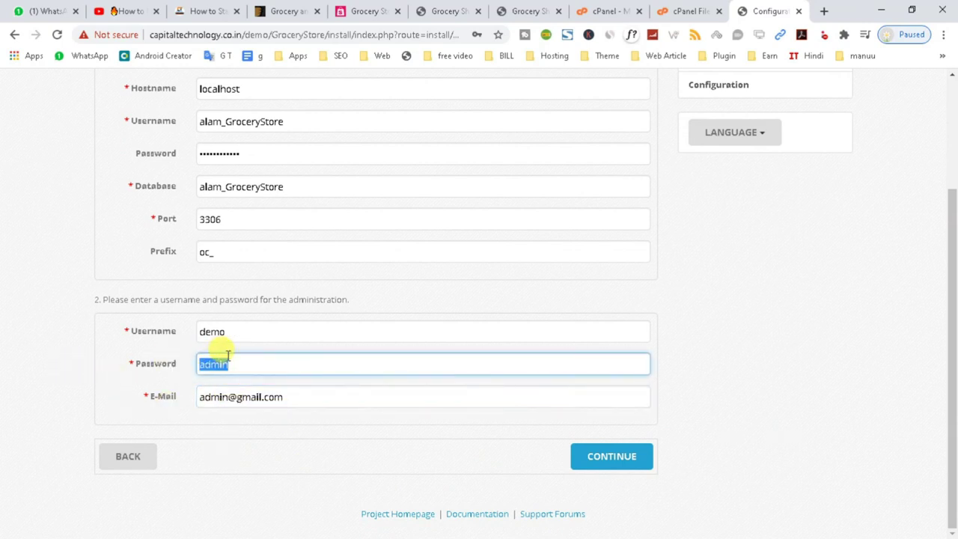
double_click(239, 333)
type("admin")
left_click(769, 374)
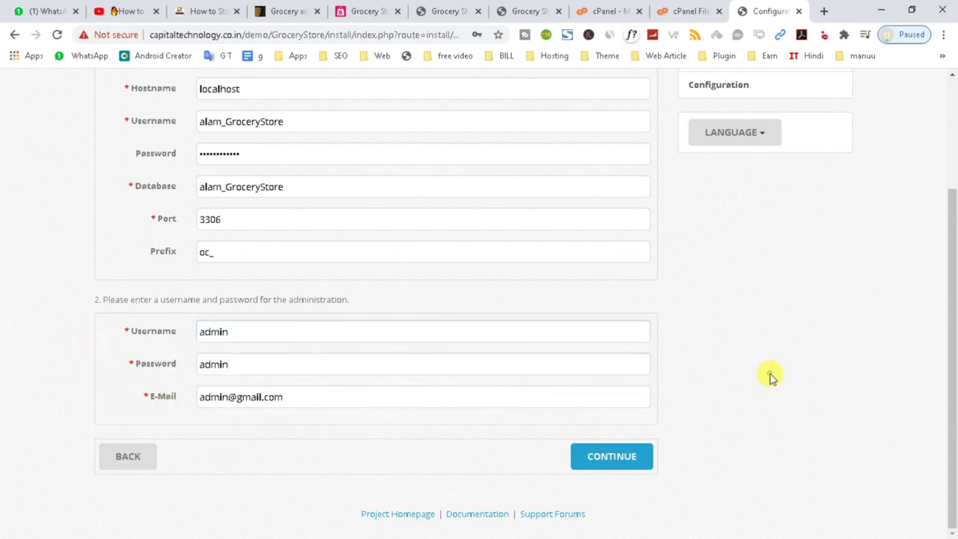
- Submit the configuration to run the OpenCart installation
left_click(613, 464)
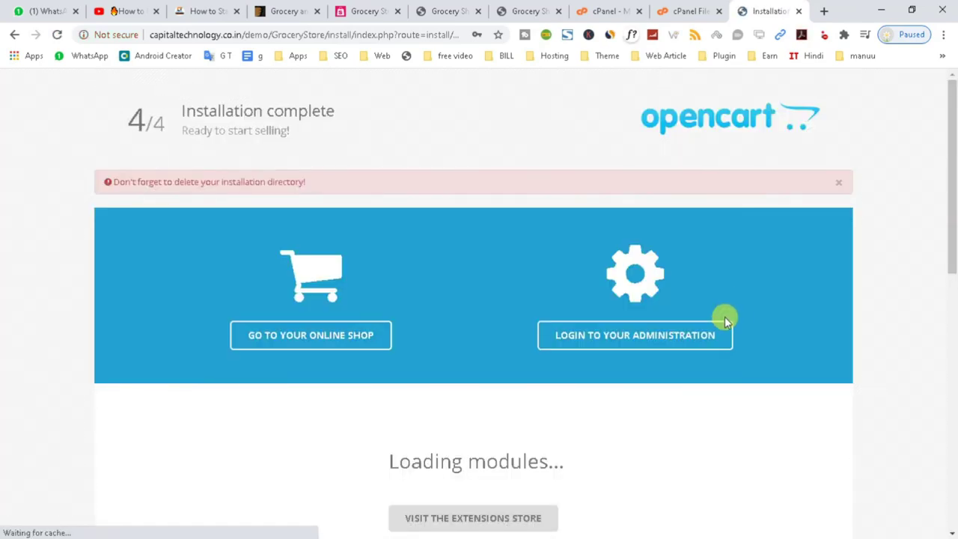
scroll(198, 224, "down", 3)
scroll(216, 266, "up", 2)
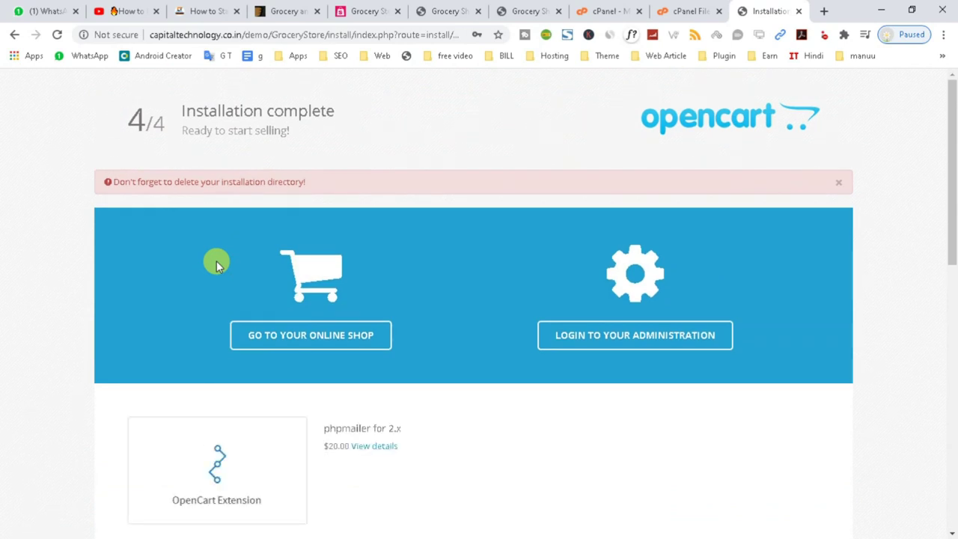
- Load the GroceryStore storefront URL in a new tab and browse its product sections
left_click_drag(325, 35, 107, 37)
key("ctrl+c")
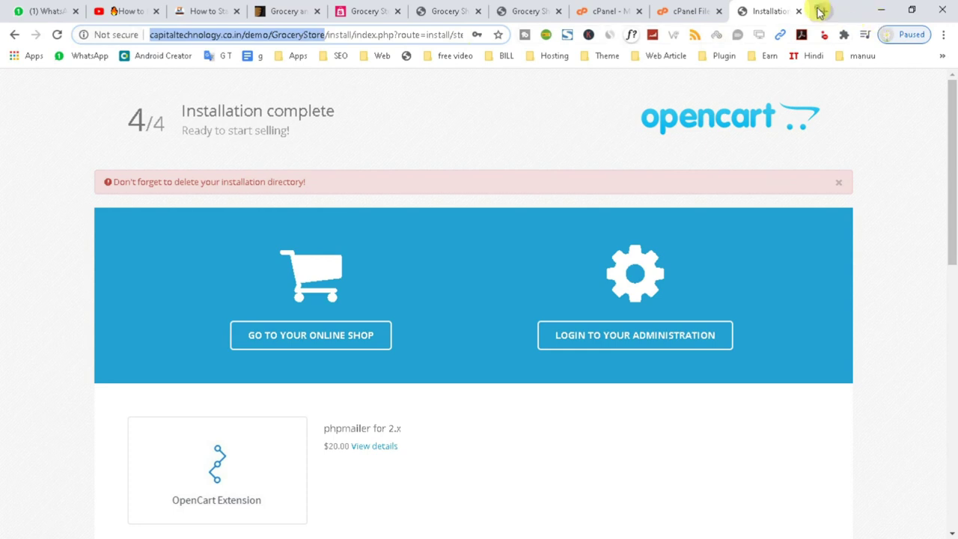
left_click(821, 11)
key("ctrl+v")
key("Return")
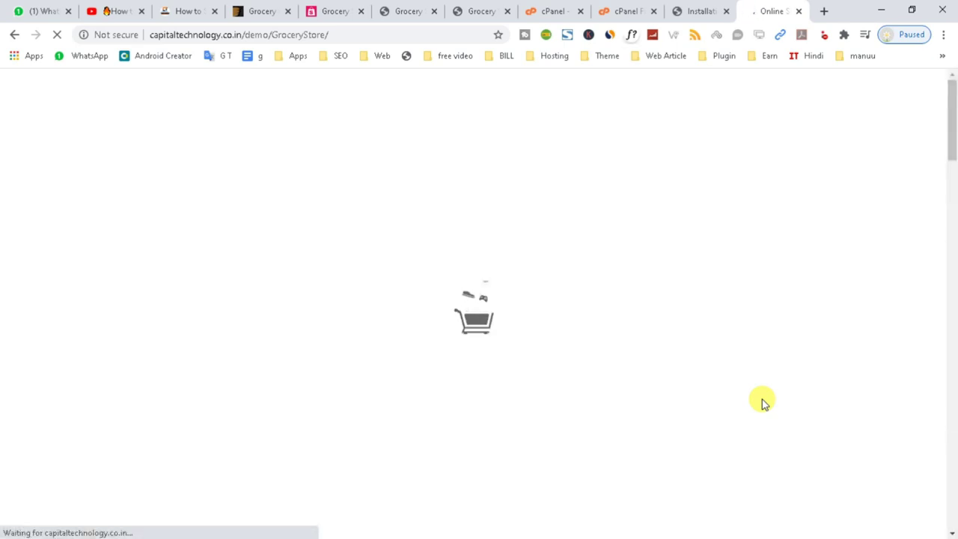
scroll(243, 287, "down", 15)
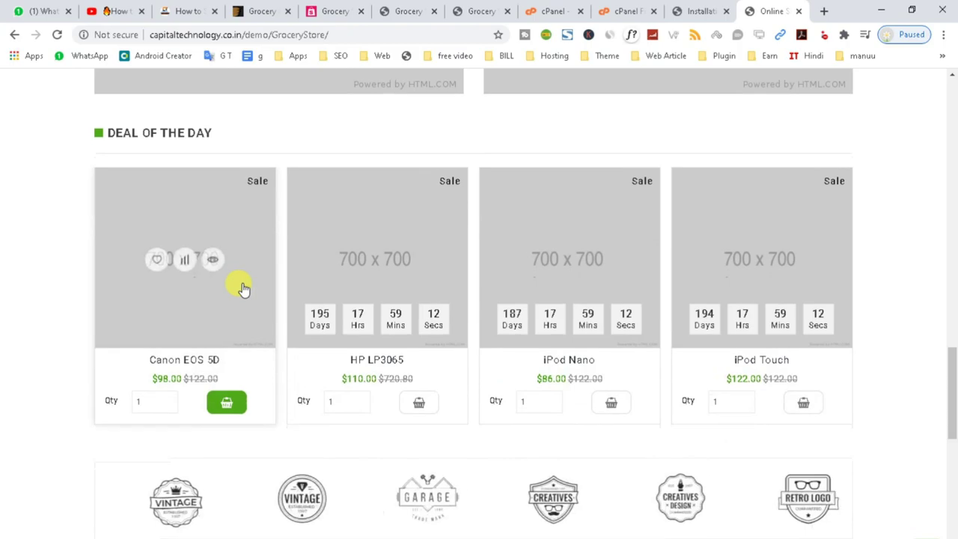
scroll(332, 317, "down", 10)
left_click_drag(952, 513, 951, 142)
scroll(224, 300, "down", 8)
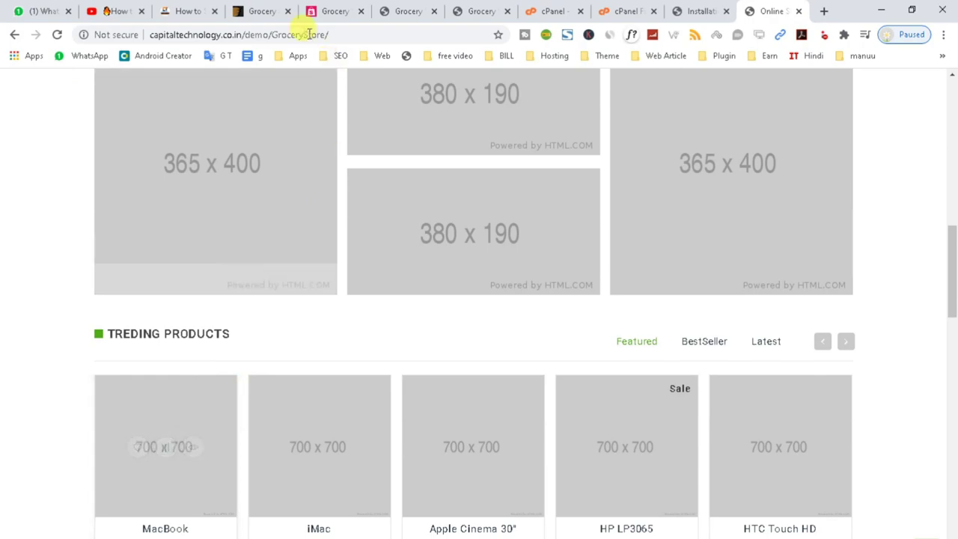
left_click(326, 11)
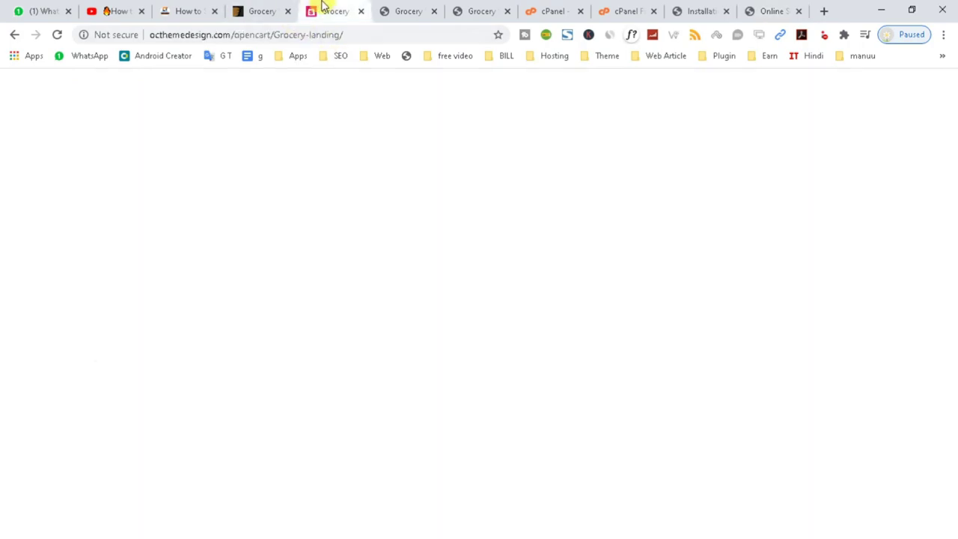
left_click(408, 11)
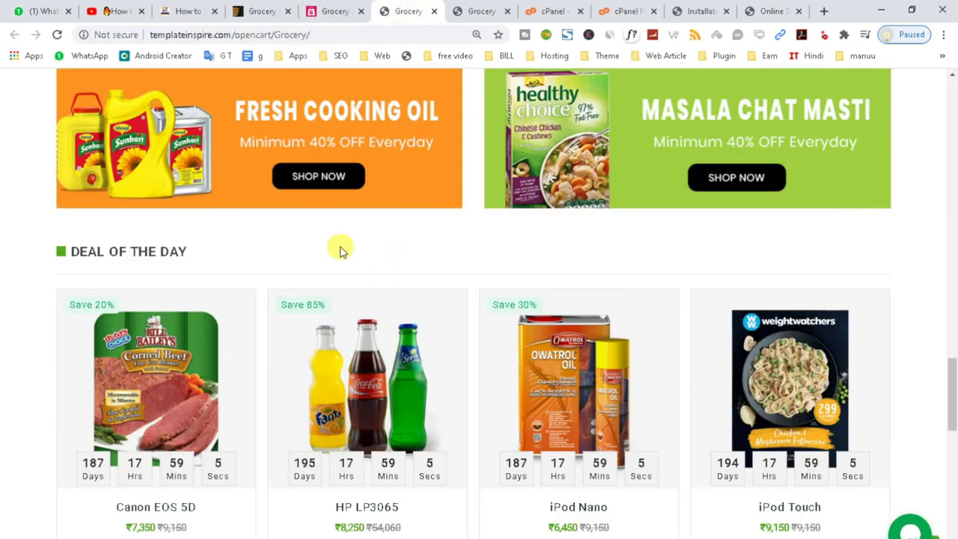
scroll(337, 250, "up", 10)
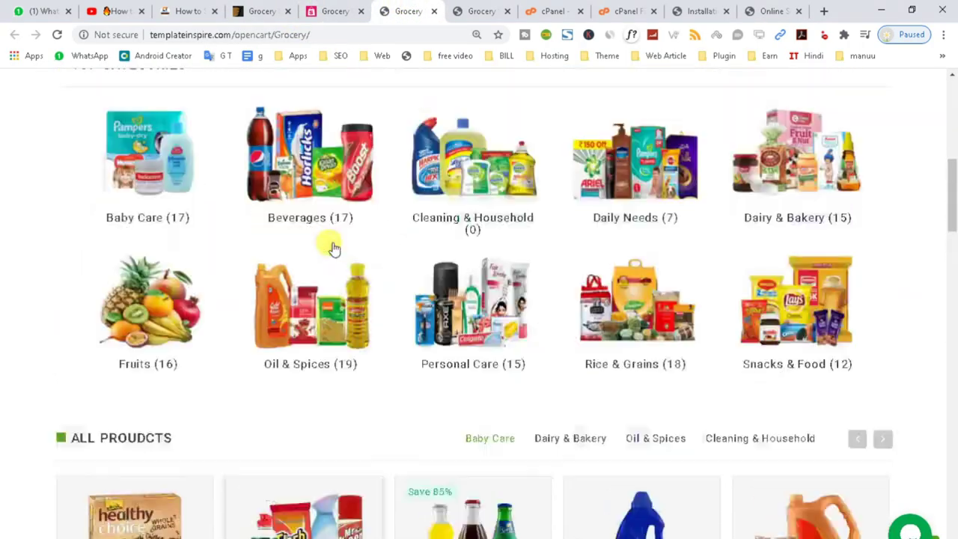
scroll(334, 249, "up", 8)
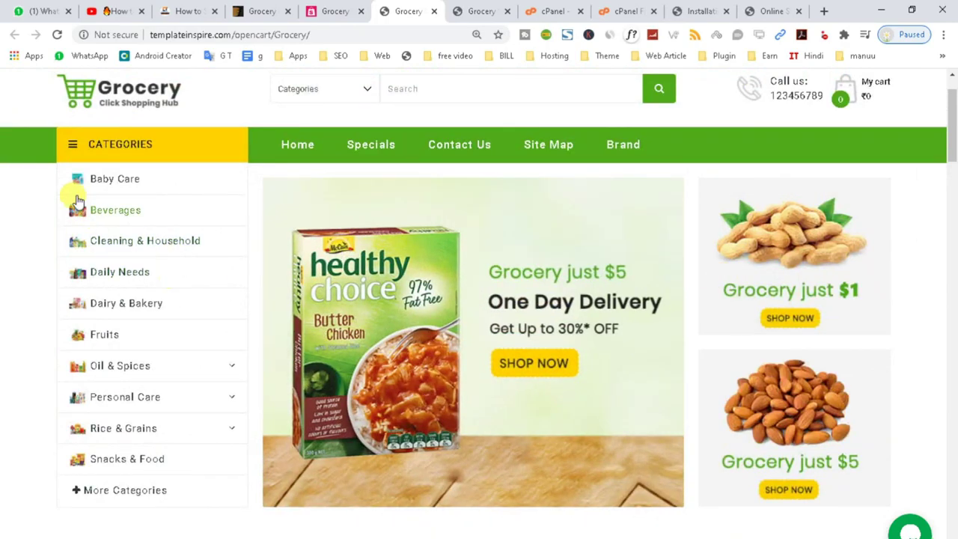
scroll(925, 427, "down", 1)
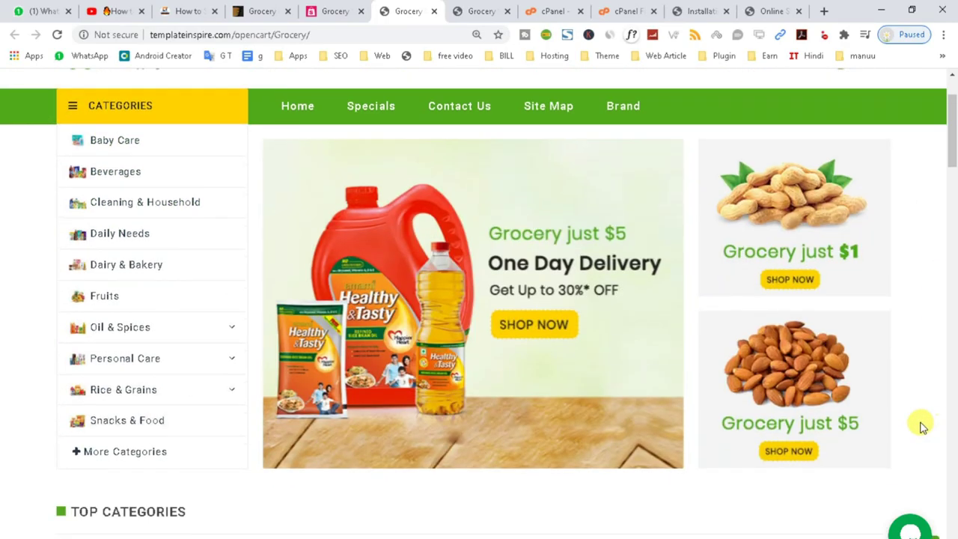
scroll(922, 427, "down", 12)
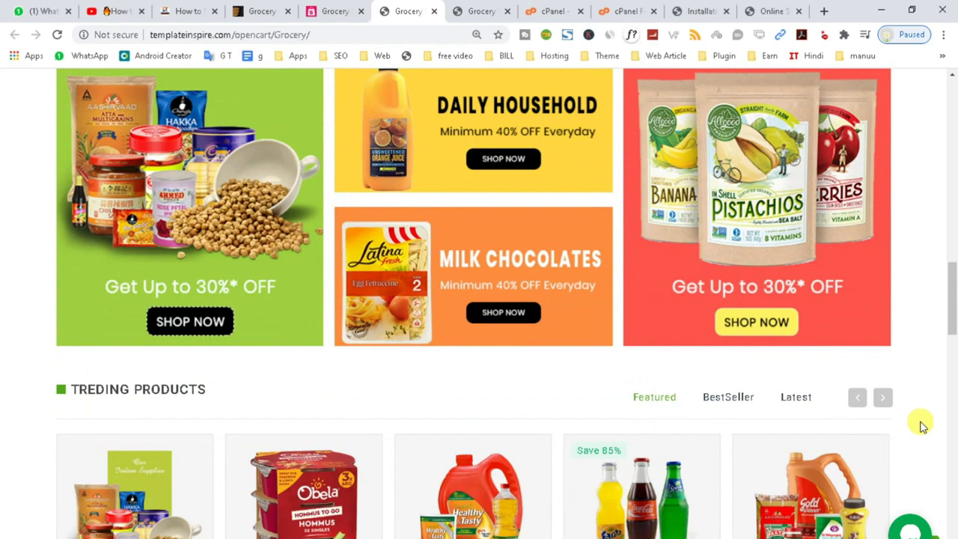
scroll(923, 425, "down", 3)
left_click(771, 10)
scroll(449, 259, "up", 4)
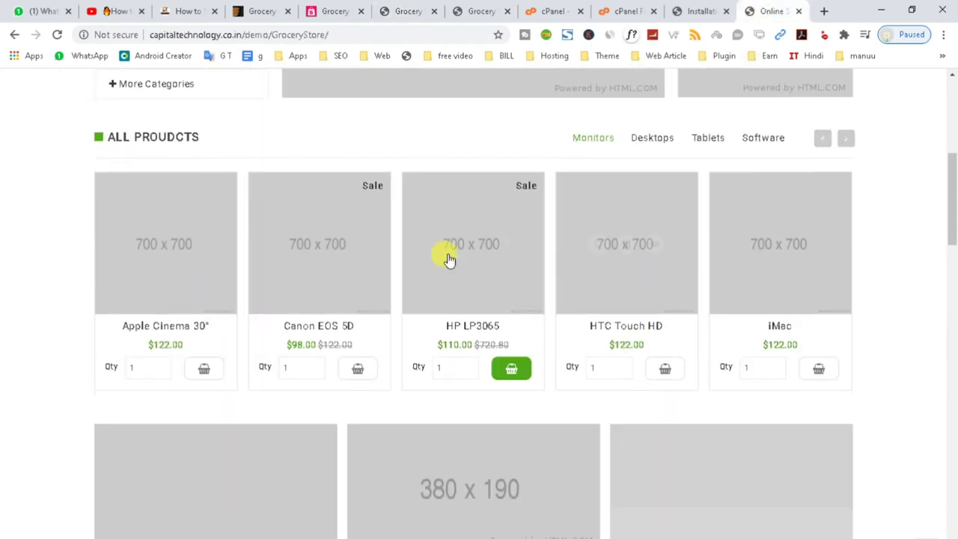
scroll(450, 259, "up", 4)
scroll(411, 250, "up", 2)
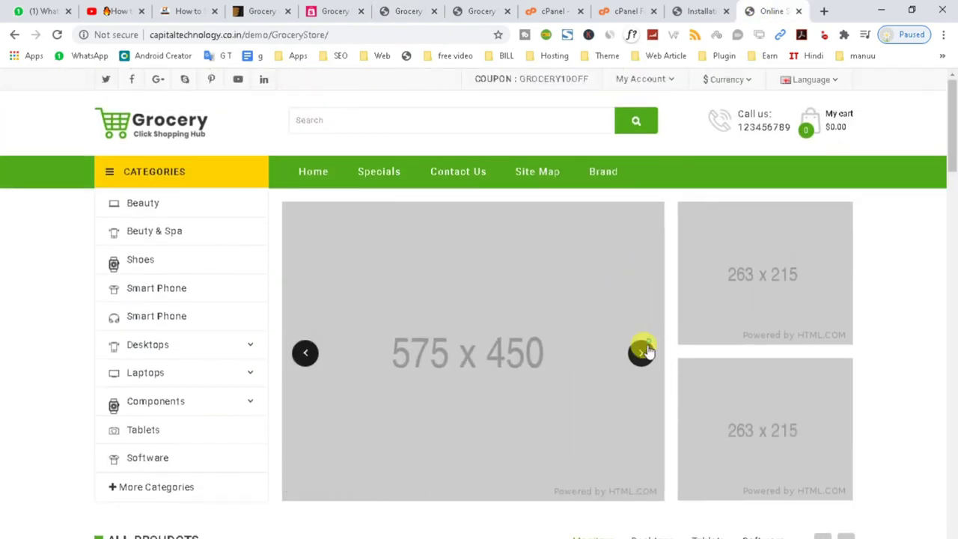
scroll(241, 326, "down", 12)
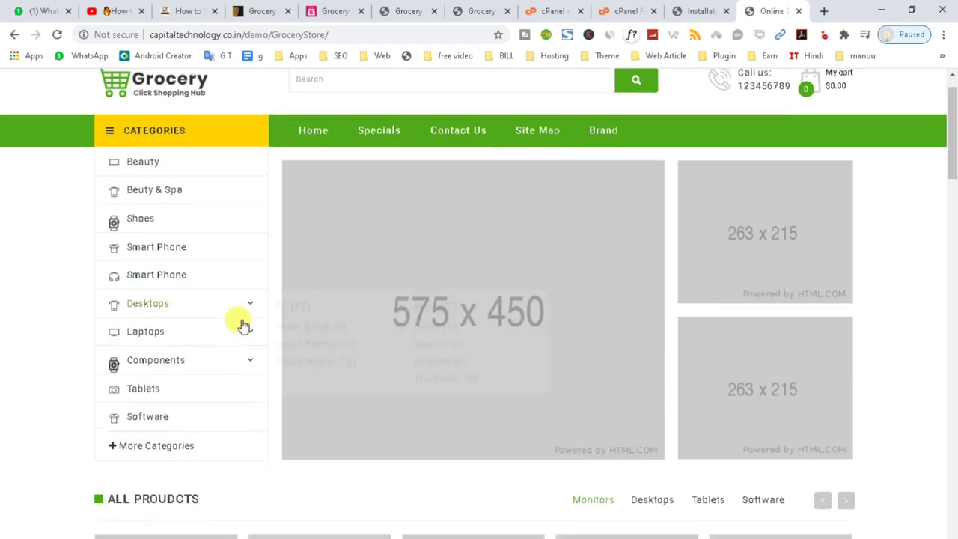
scroll(242, 326, "down", 12)
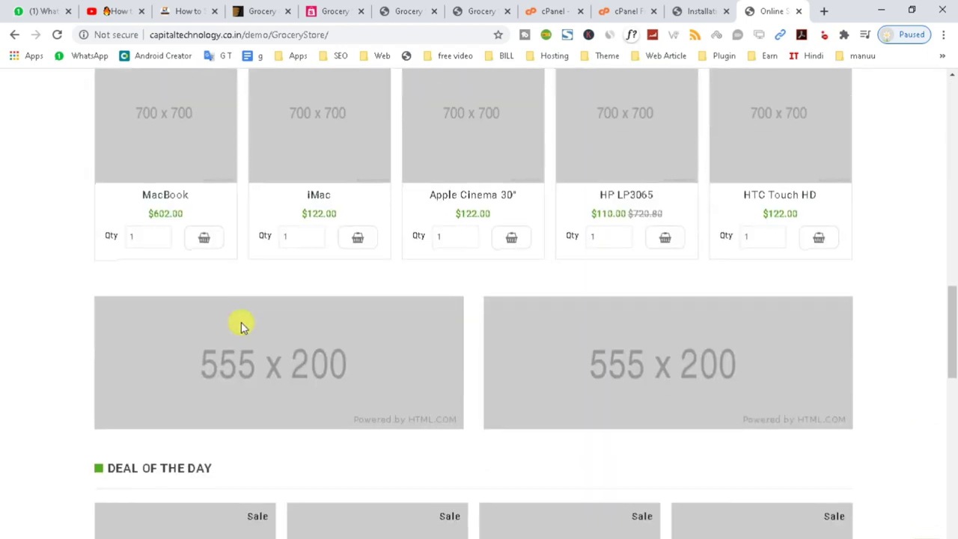
scroll(442, 347, "down", 2)
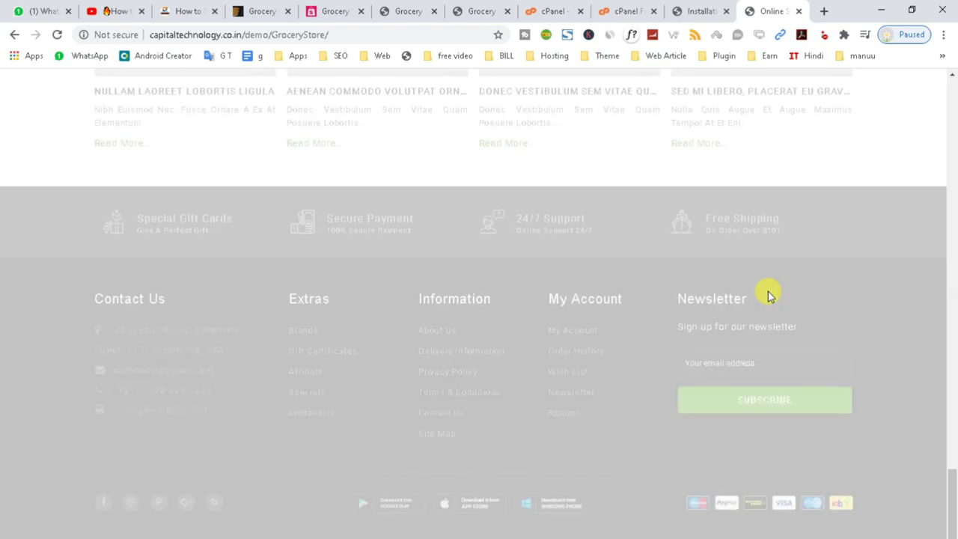
scroll(495, 264, "up", 4)
scroll(504, 266, "up", 6)
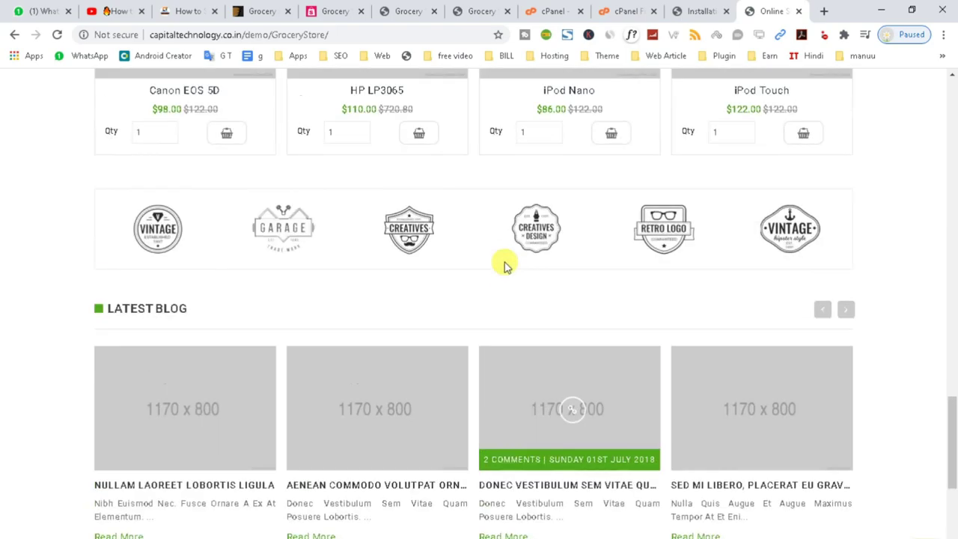
scroll(513, 257, "up", 6)
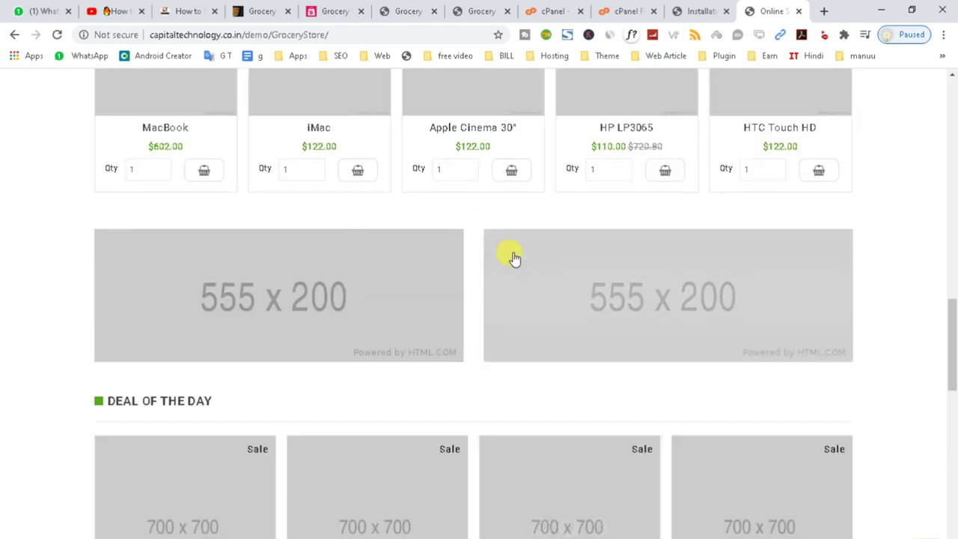
scroll(530, 257, "up", 8)
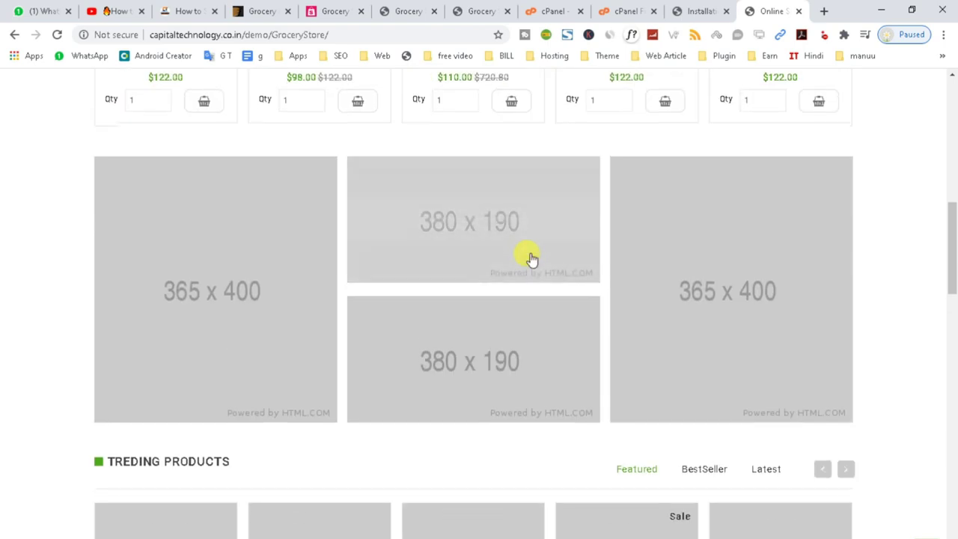
scroll(529, 257, "up", 3)
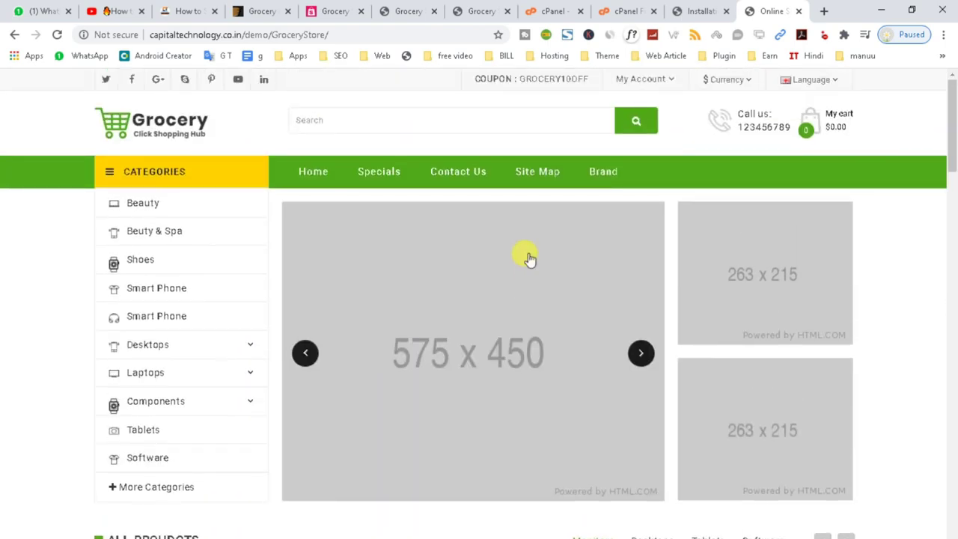
left_click(912, 9)
scroll(460, 342, "down", 8)
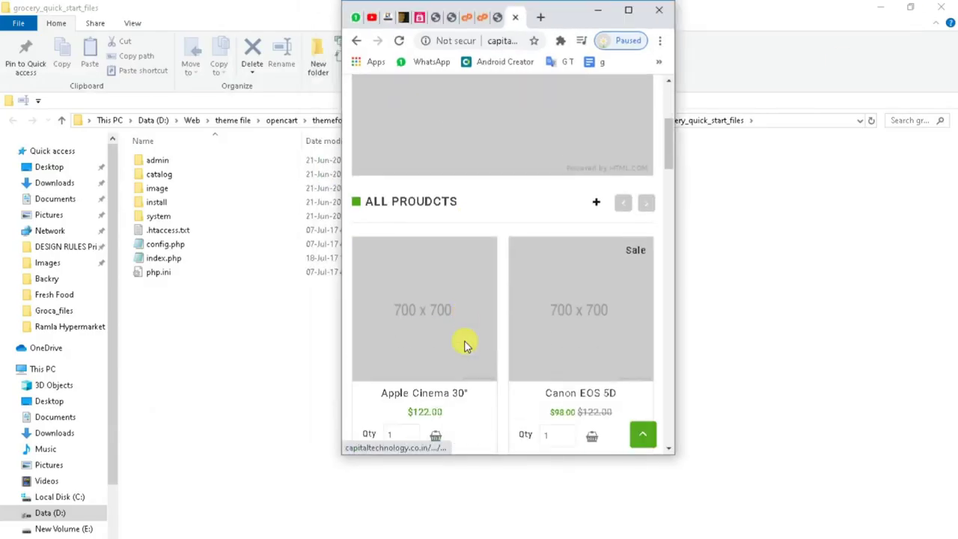
scroll(463, 347, "down", 8)
left_click_drag(668, 279, 657, 90)
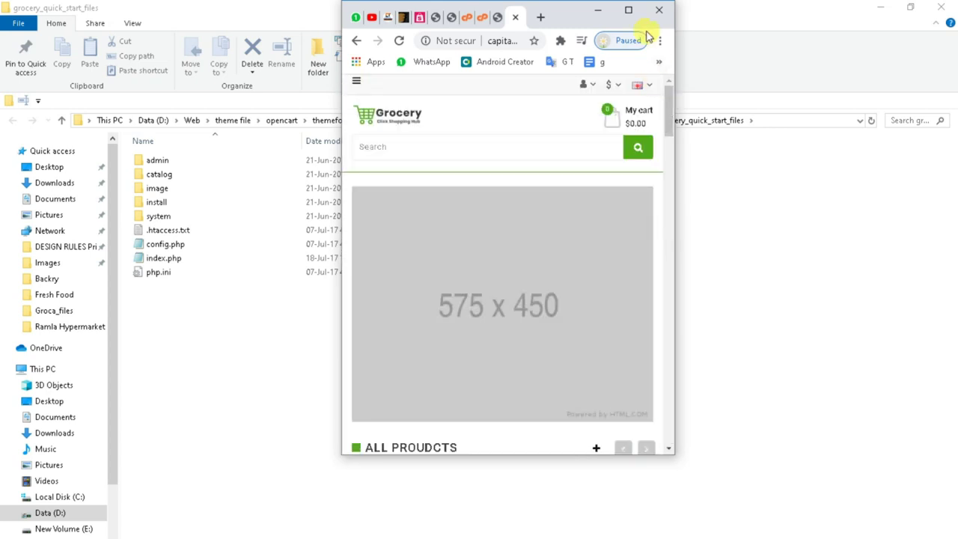
left_click(630, 12)
left_click(352, 36)
key("ctrl+shift+Left")
key("ctrl+shift+Left")
key("ctrl+shift+Left")
key("ctrl+shift+Left")
key("ctrl+shift+Left")
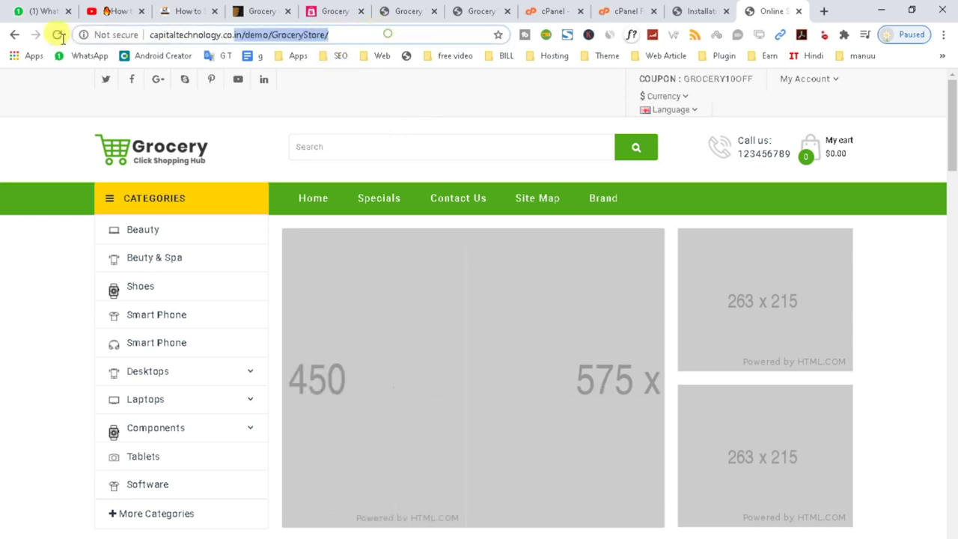
left_click_drag(155, 43, 117, 37)
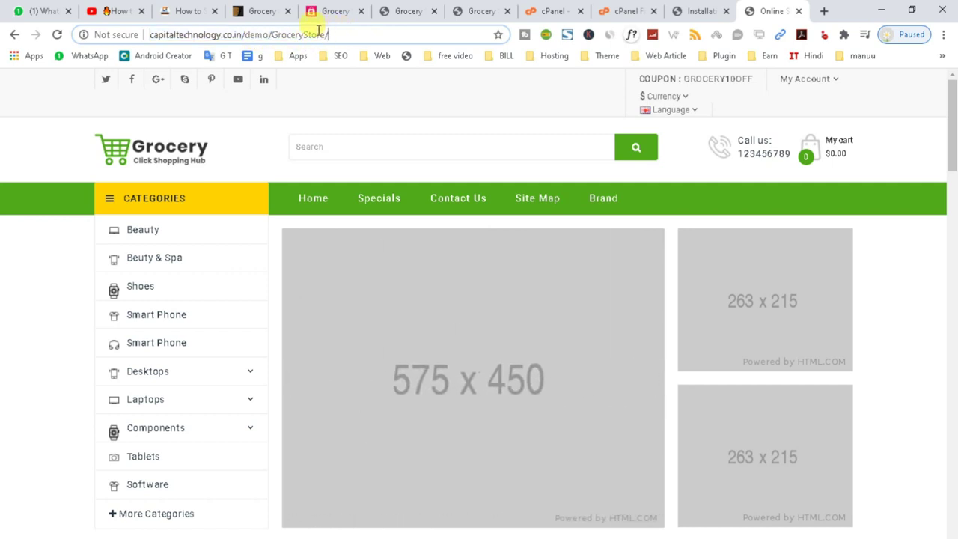
- Go to the store's /admin address to reach the admin login page
left_click(318, 34)
type("admin")
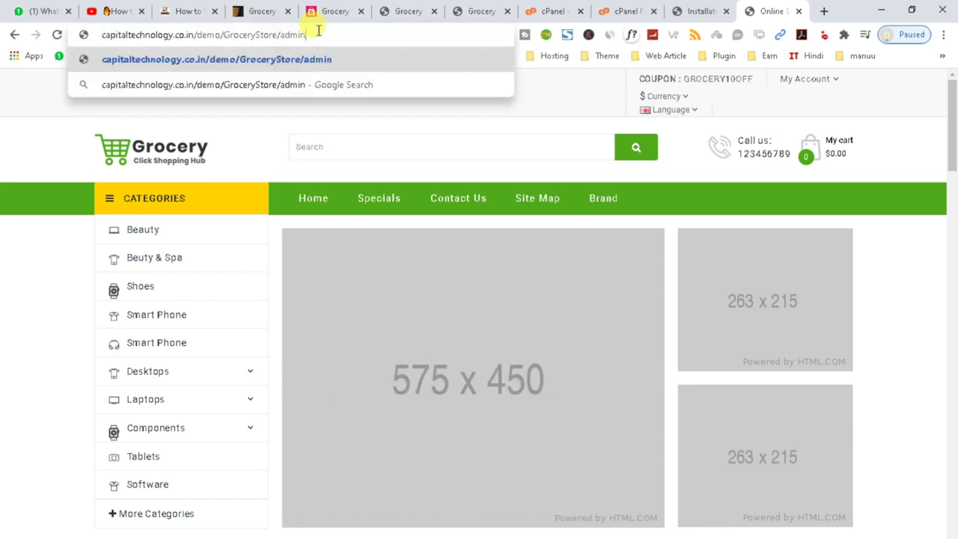
key("Return")
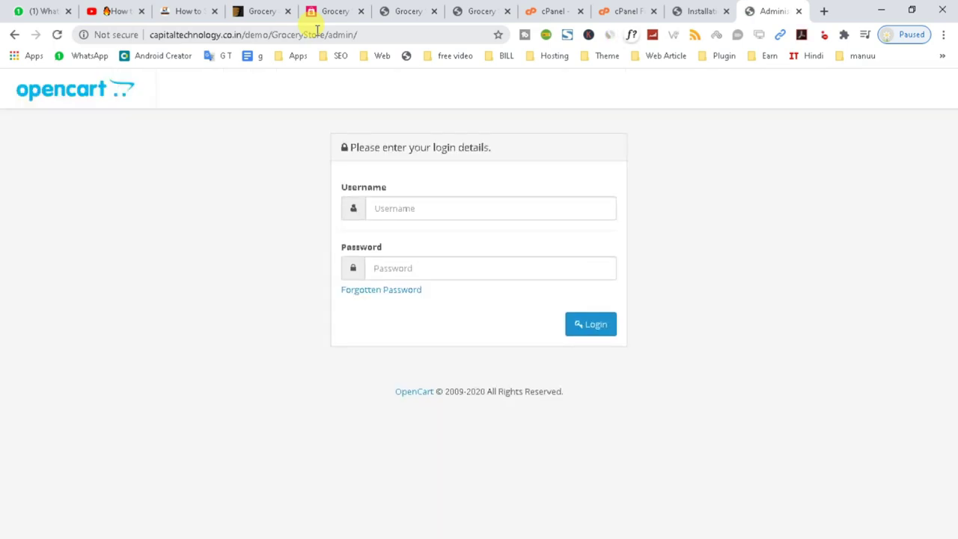
- Fill in the saved administrator login with username admin
left_click(389, 202)
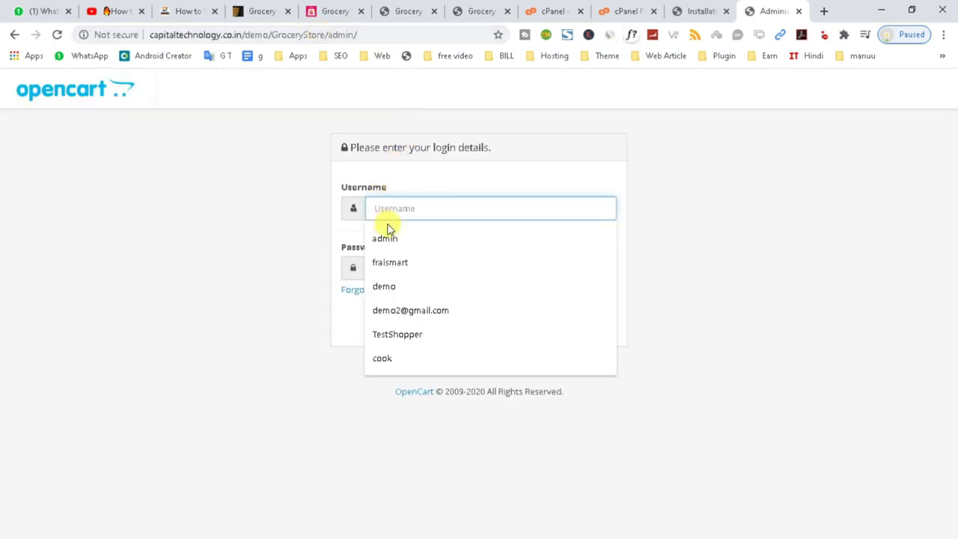
left_click(385, 238)
left_click(400, 268)
type("admin")
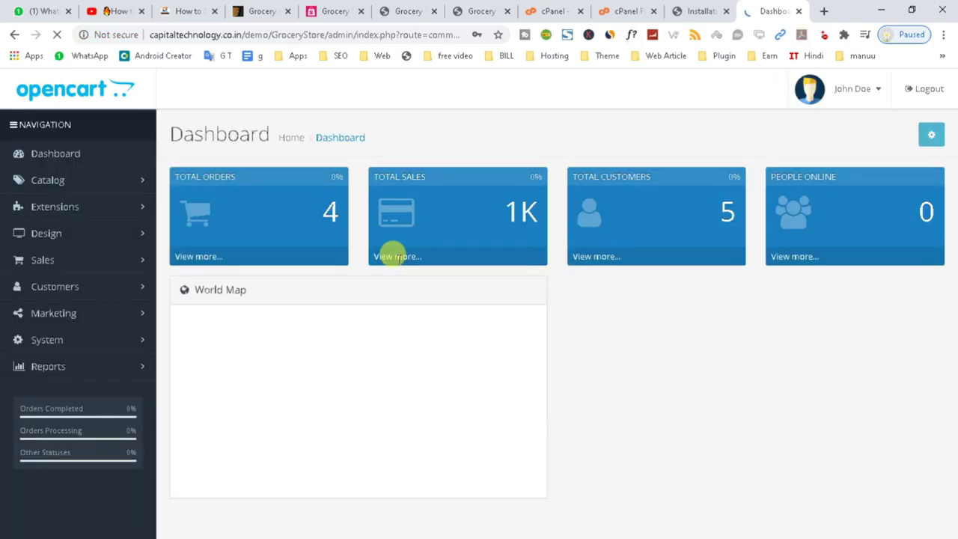
- View the Catalog's product category list in the admin panel
left_click(47, 182)
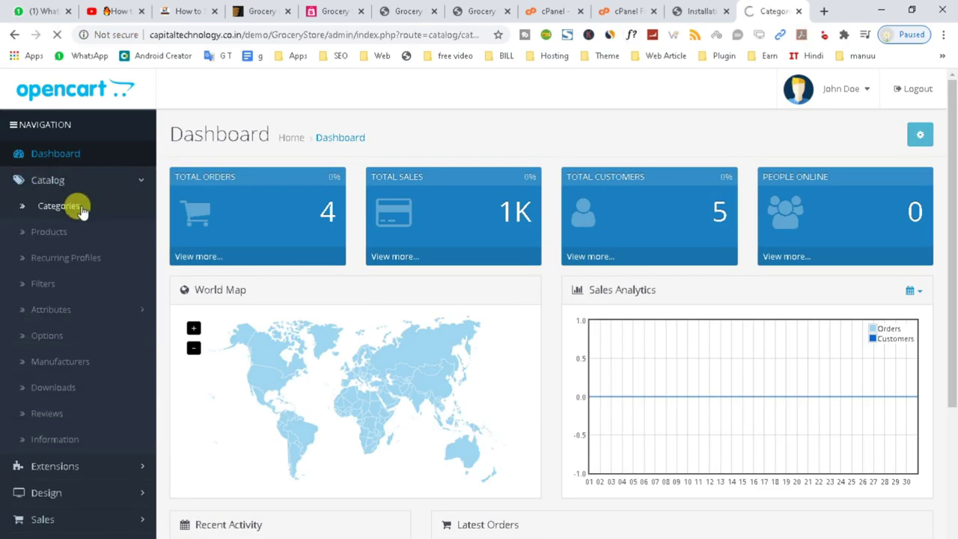
scroll(392, 259, "down", 7)
scroll(370, 431, "up", 4)
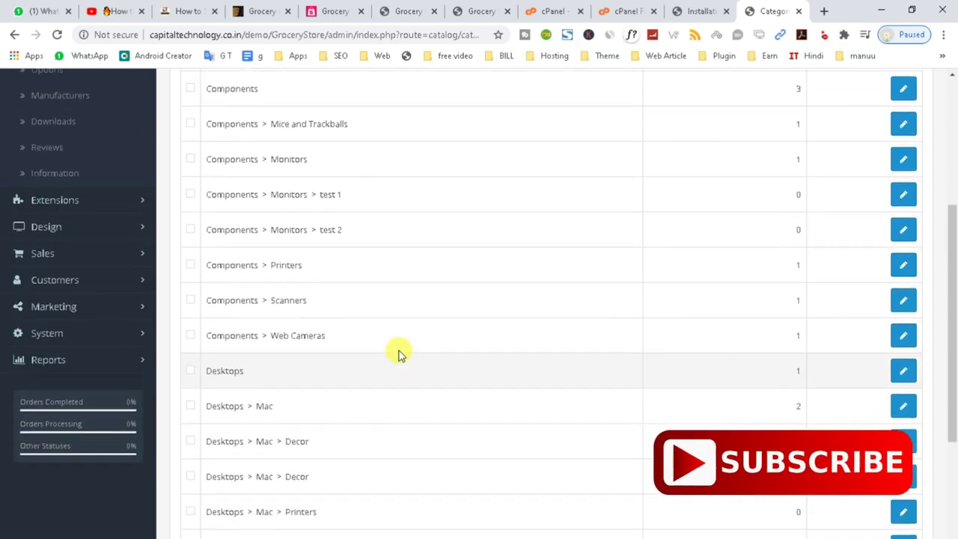
scroll(351, 304, "up", 4)
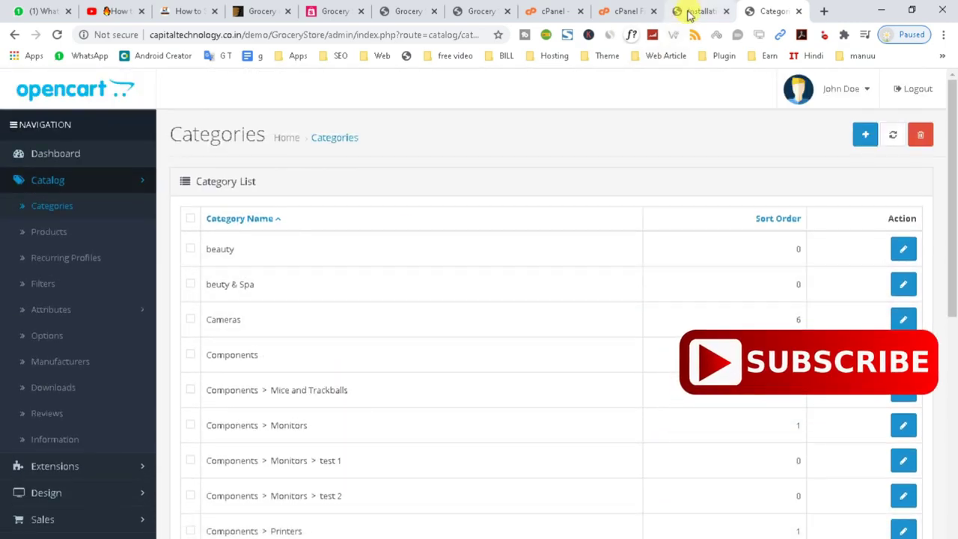
left_click(689, 12)
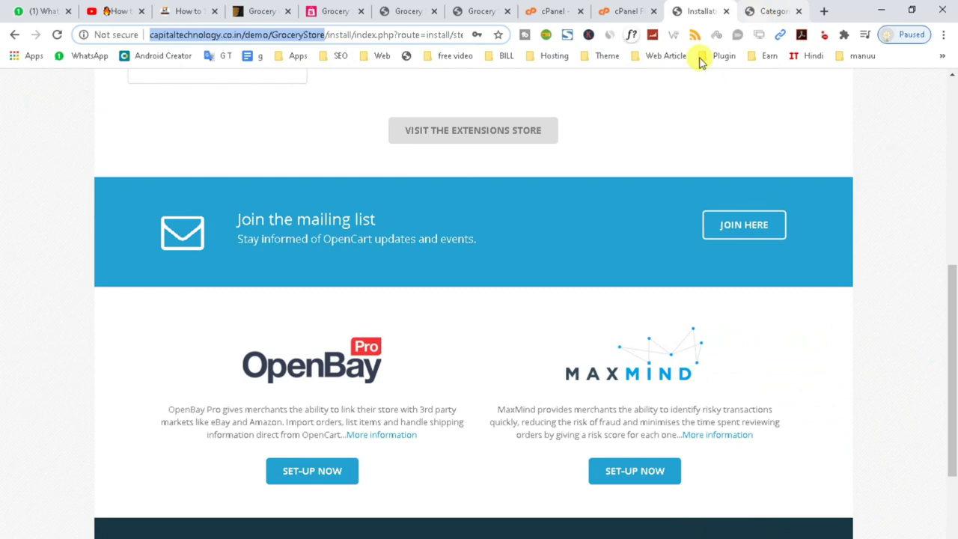
left_click(775, 12)
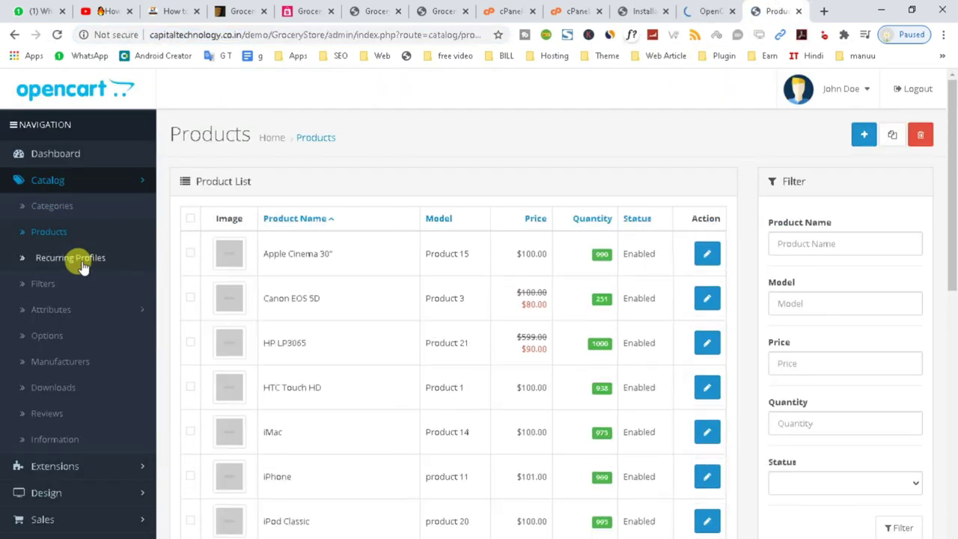
scroll(407, 419, "down", 8)
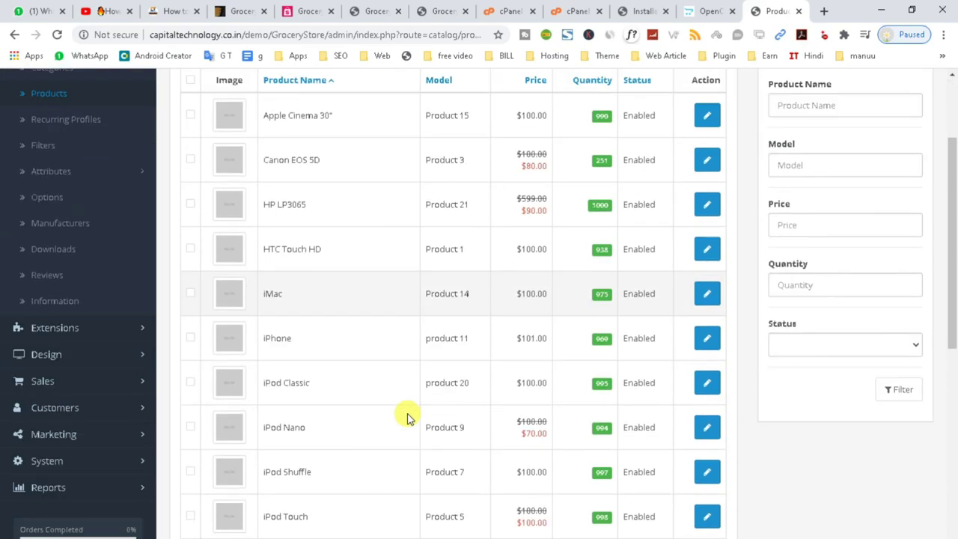
scroll(100, 203, "up", 8)
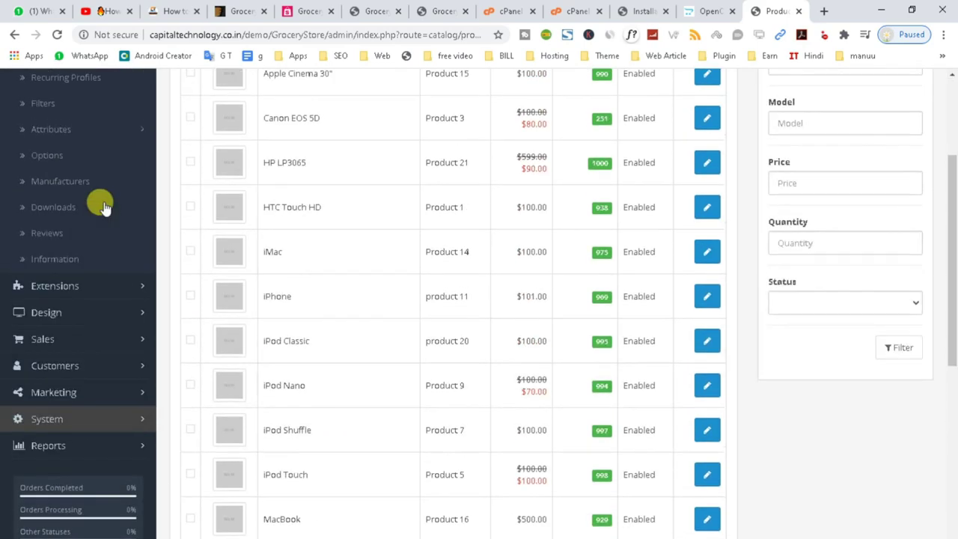
- Expand the attributes, Extensions and Design sections of the admin menu
left_click(56, 270)
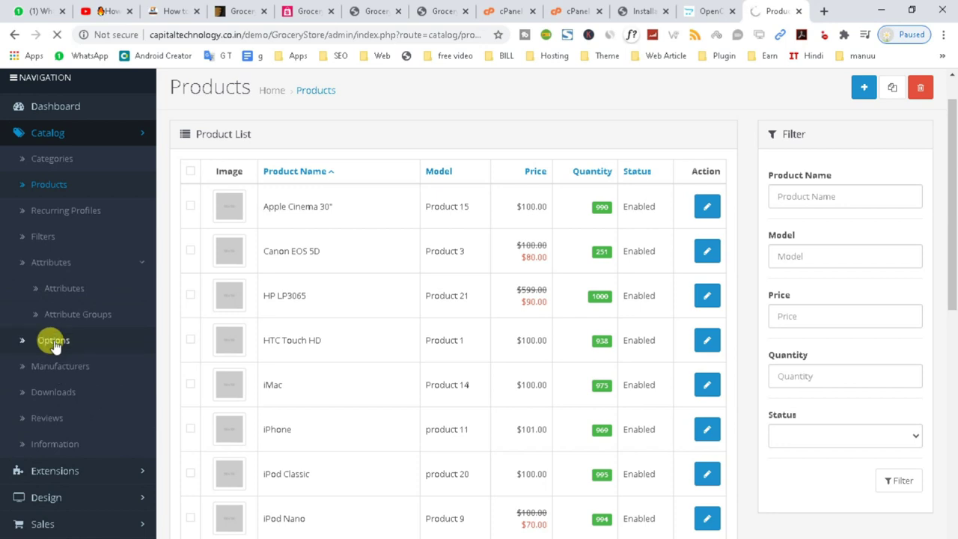
scroll(334, 259, "down", 3)
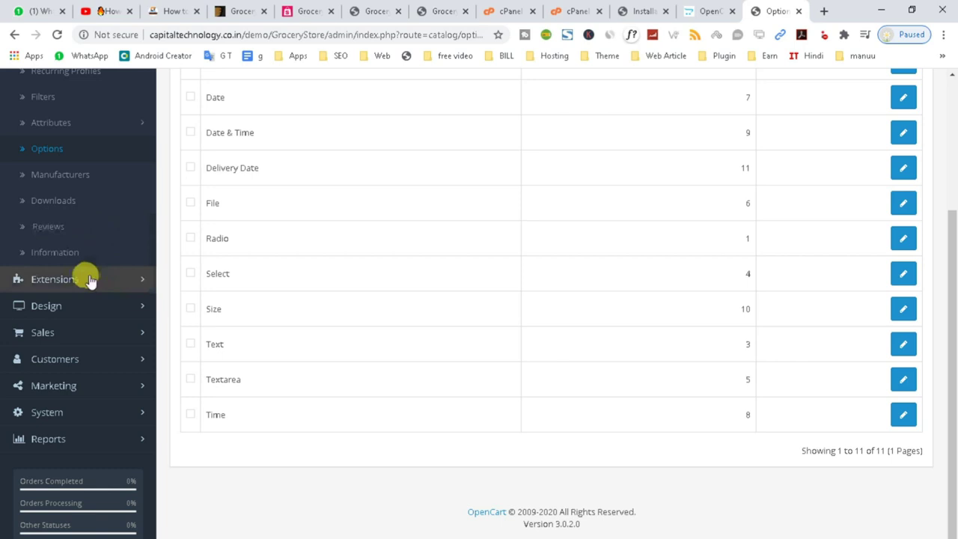
left_click(96, 279)
scroll(67, 405, "down", 1)
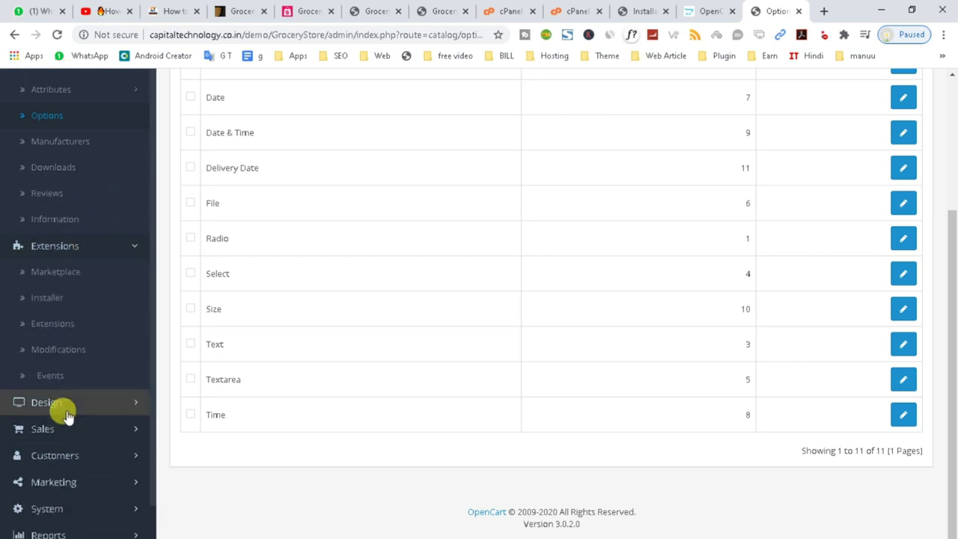
left_click(81, 376)
scroll(77, 352, "down", 2)
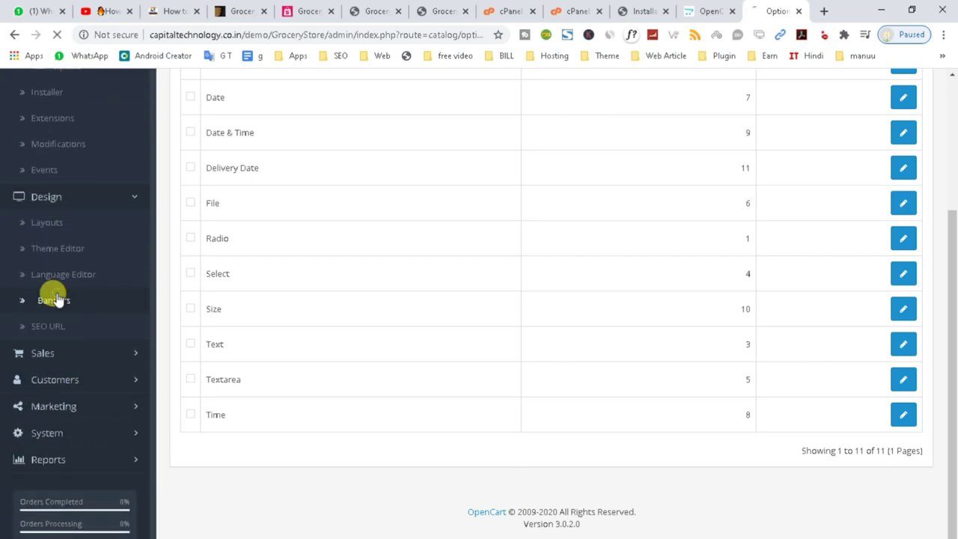
scroll(584, 374, "down", 1)
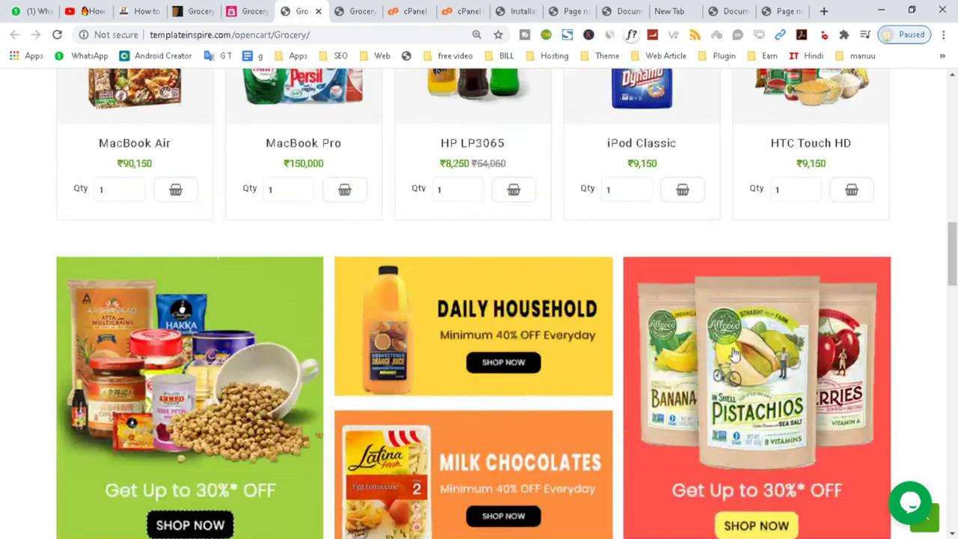
scroll(730, 351, "up", 8)
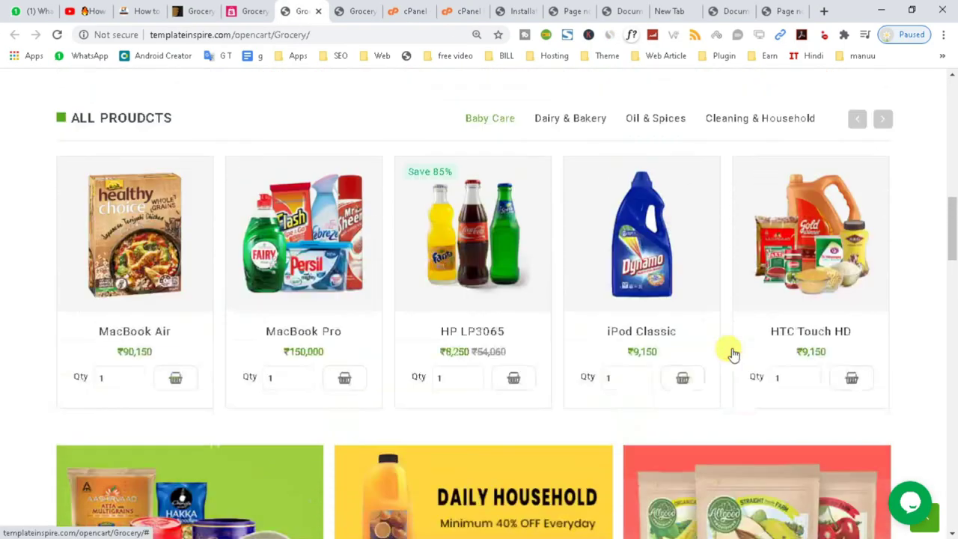
scroll(577, 306, "up", 5)
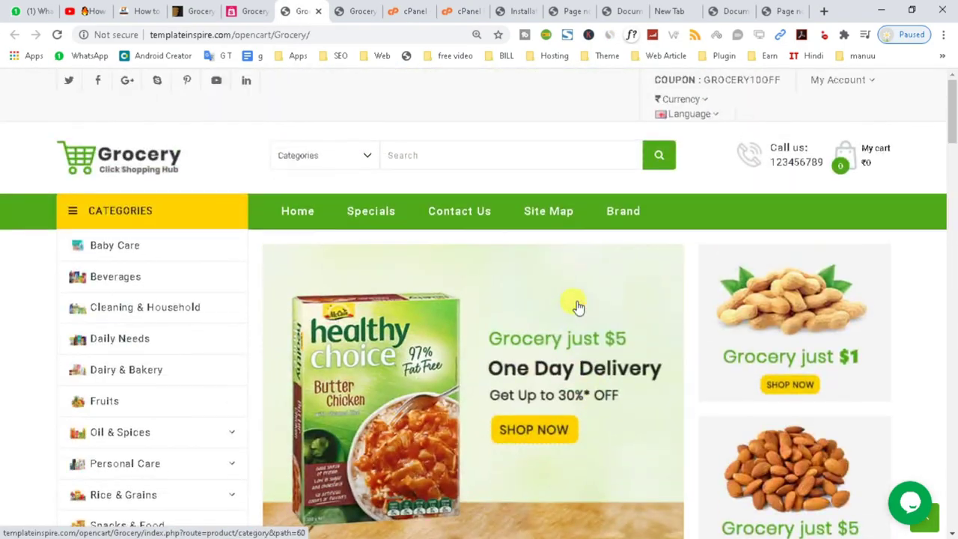
scroll(578, 307, "down", 6)
scroll(579, 307, "down", 10)
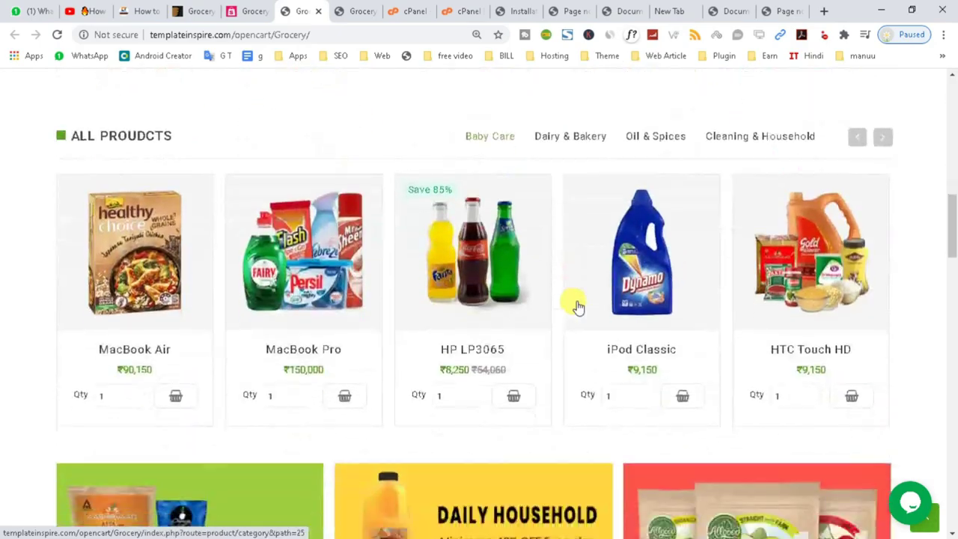
scroll(577, 306, "up", 15)
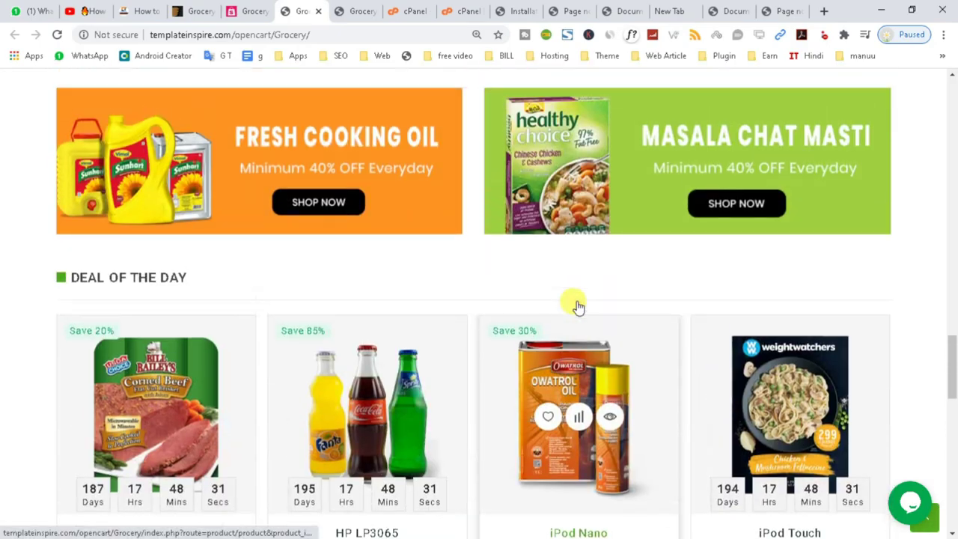
scroll(577, 306, "up", 8)
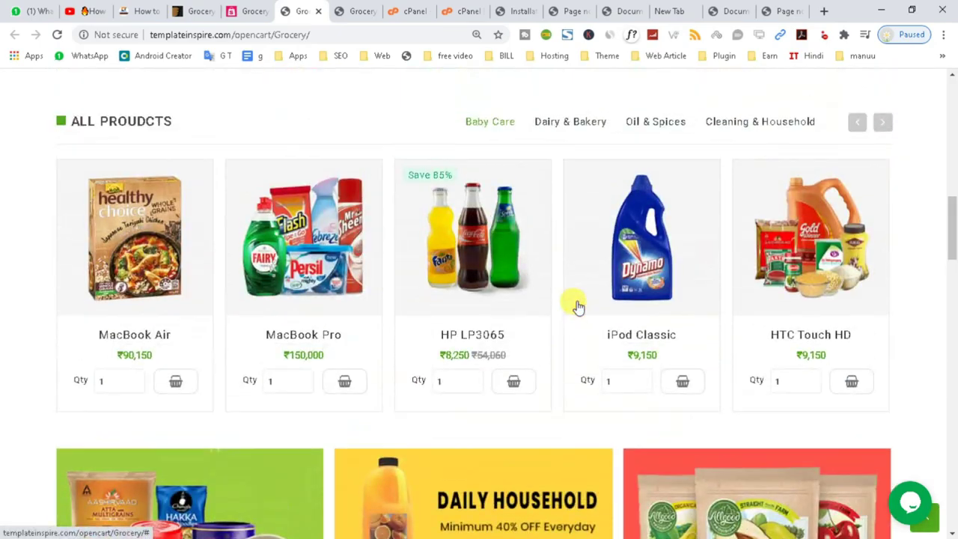
scroll(578, 306, "up", 5)
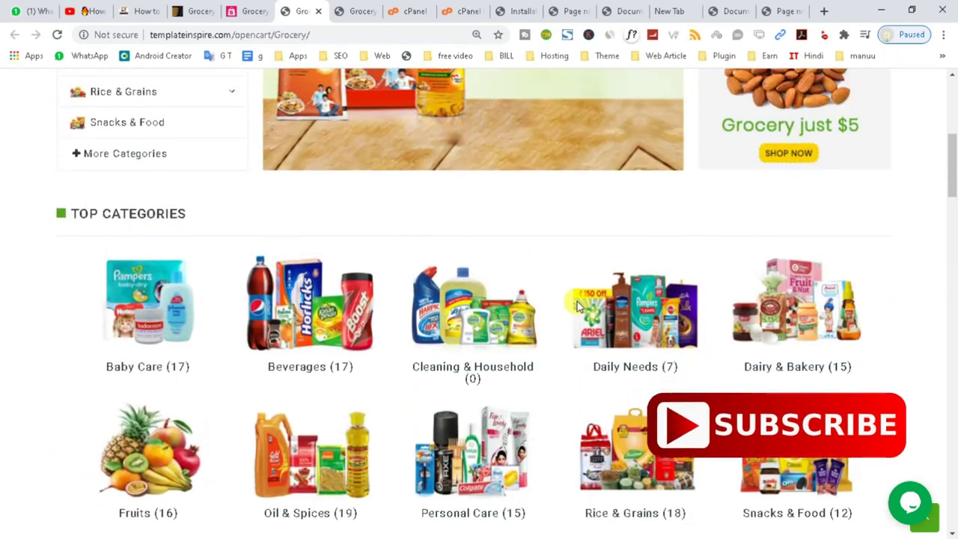
scroll(578, 306, "up", 2)
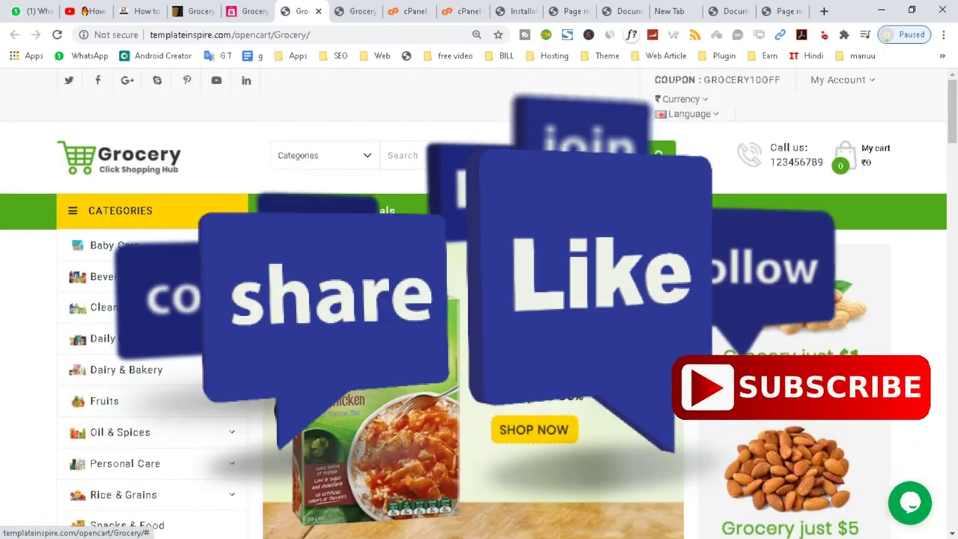
scroll(578, 306, "down", 6)
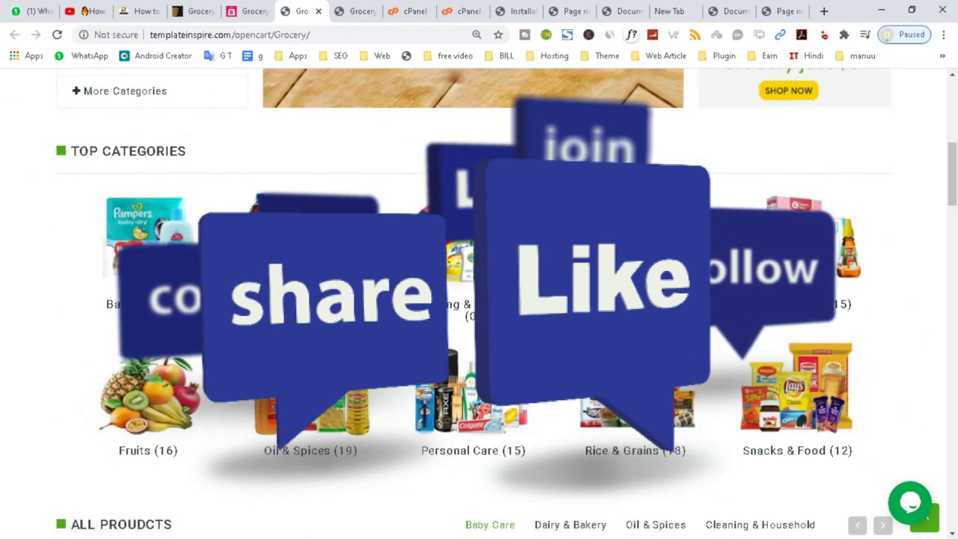